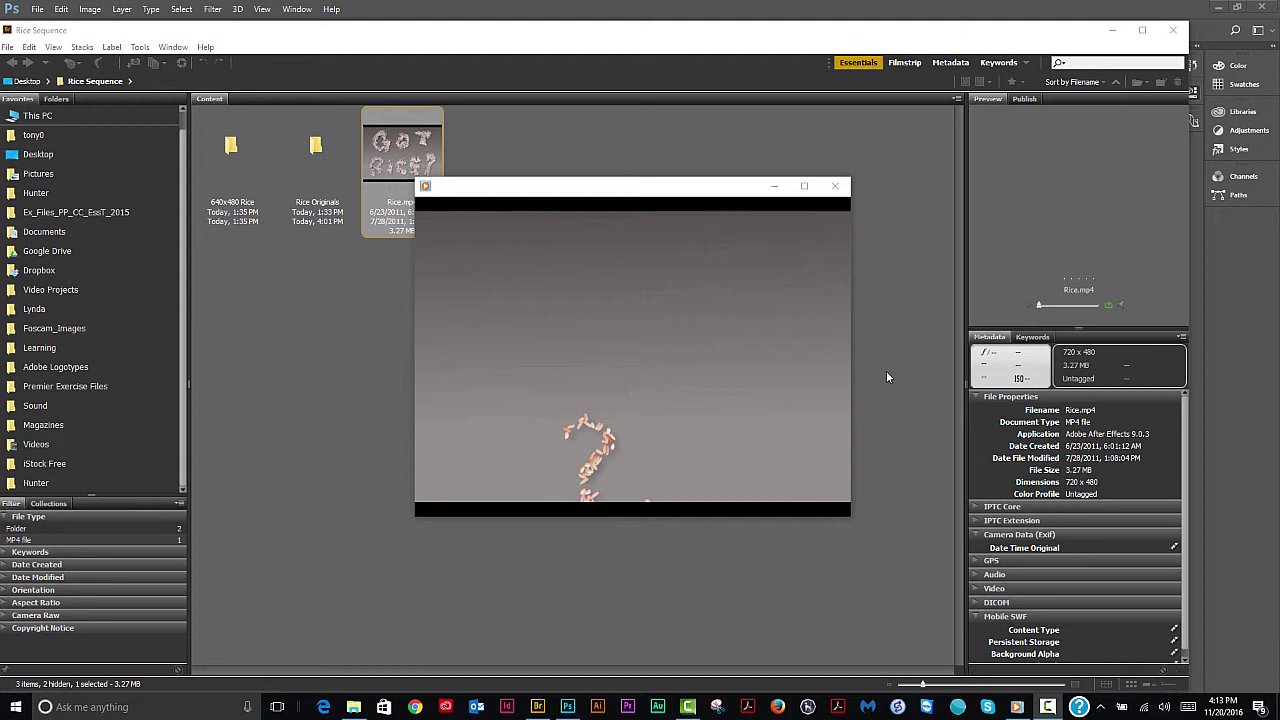
Play the finished Rice.mp4 video to its end and close the media player.
mouse_move(732, 224)
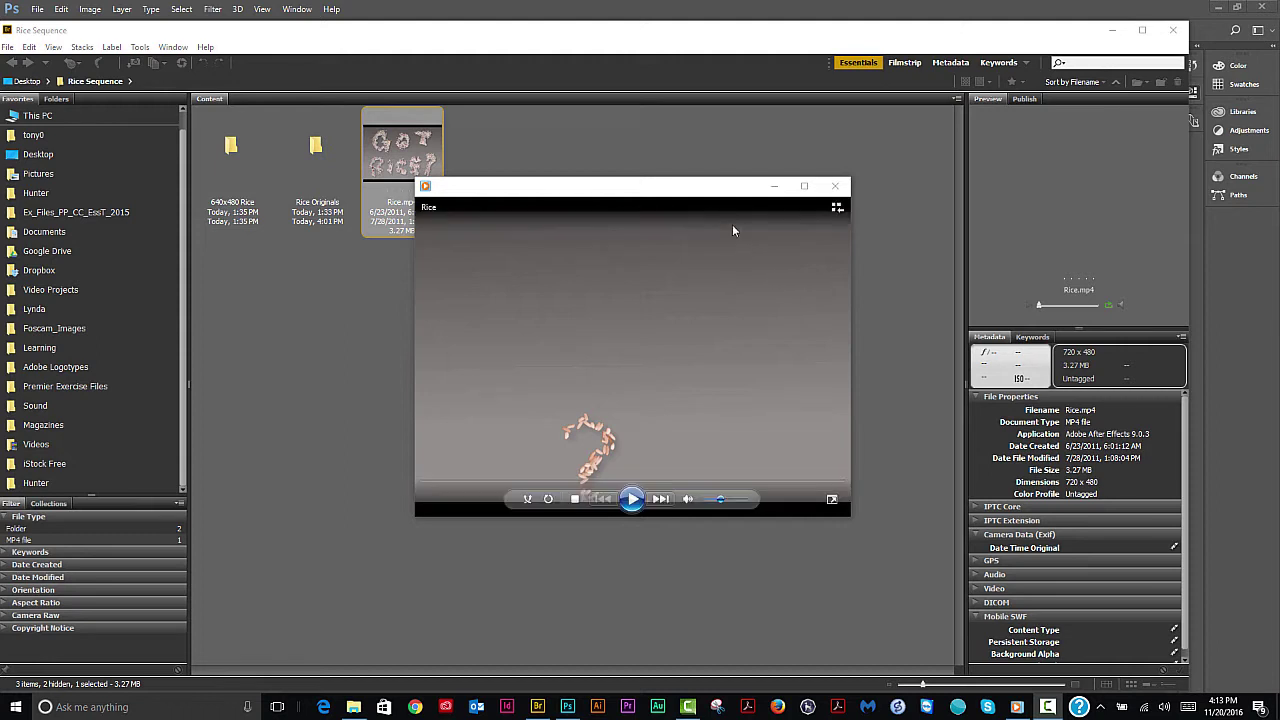
left_click(633, 499)
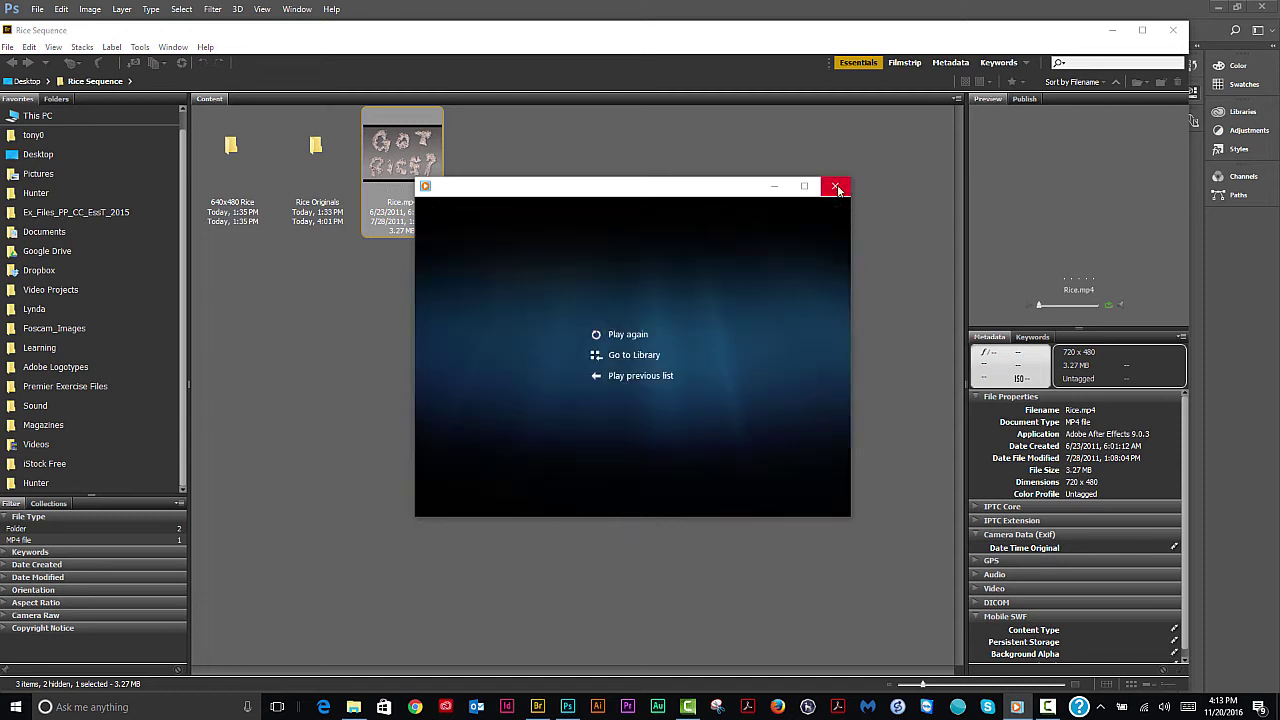
left_click(837, 189)
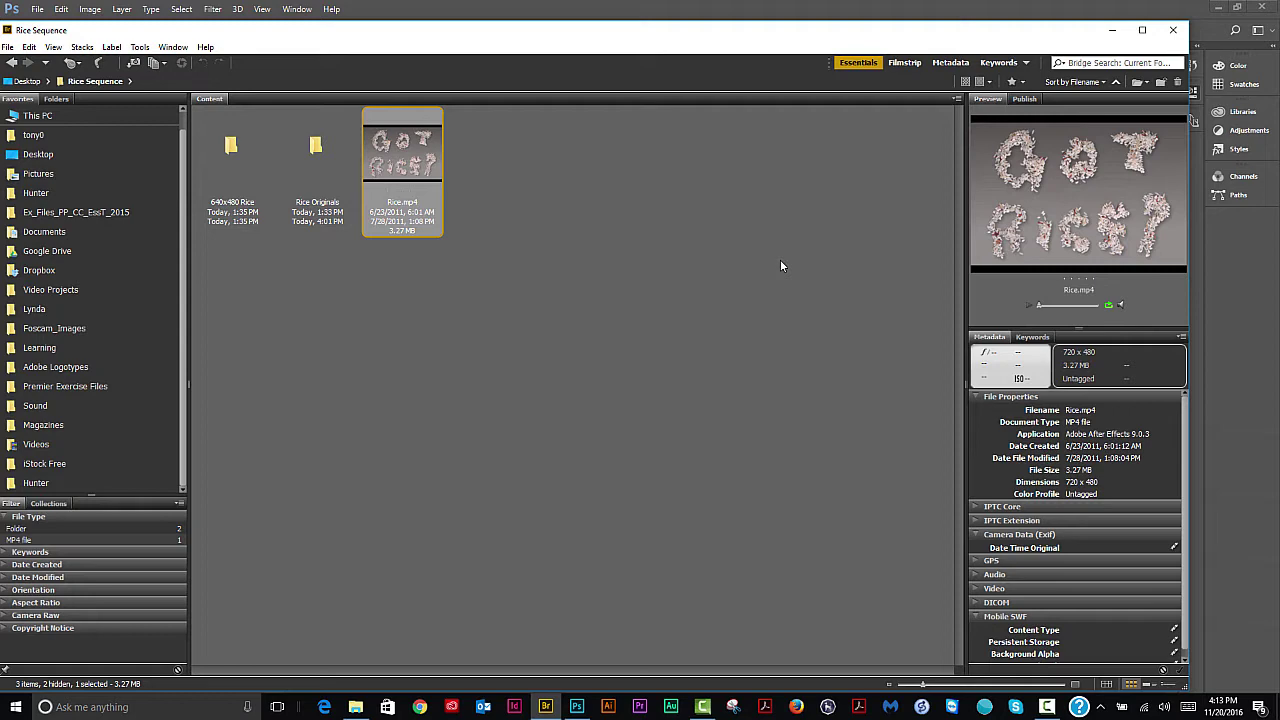
Inspect DSCN0182.JPG in the Rice Originals folder, then return to the Rice Sequence folder.
double_click(318, 147)
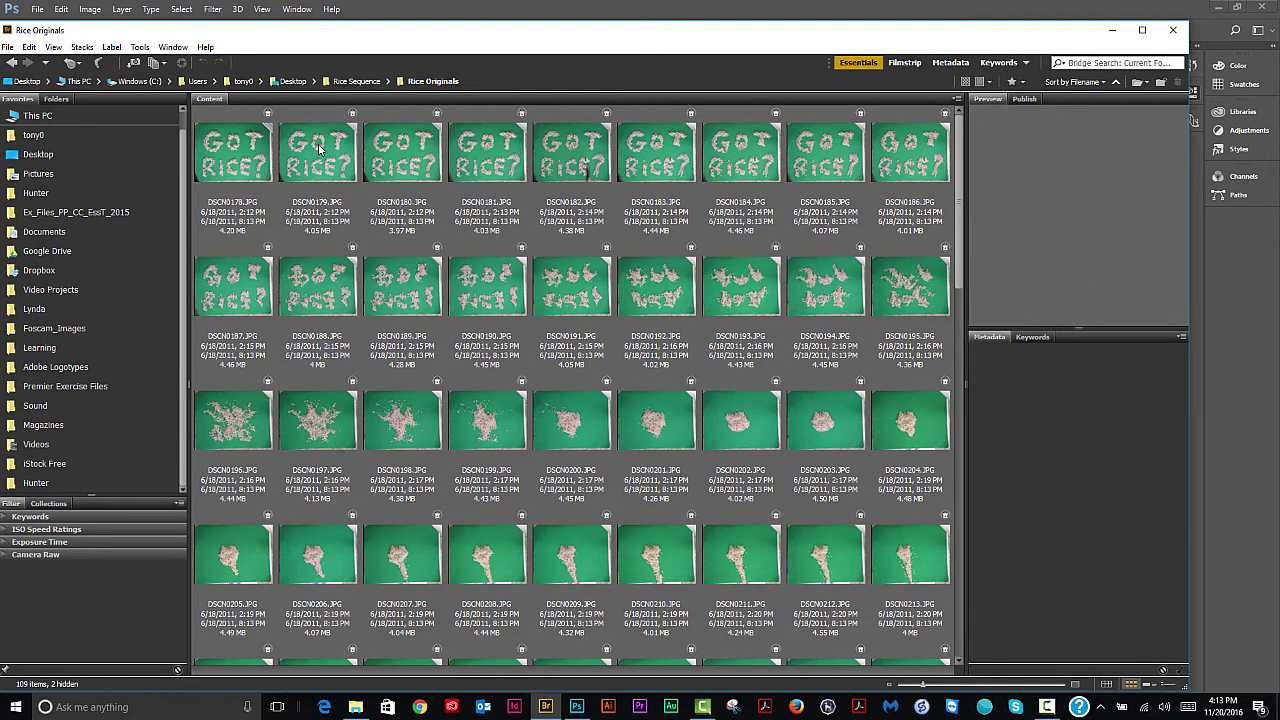
left_click(586, 163)
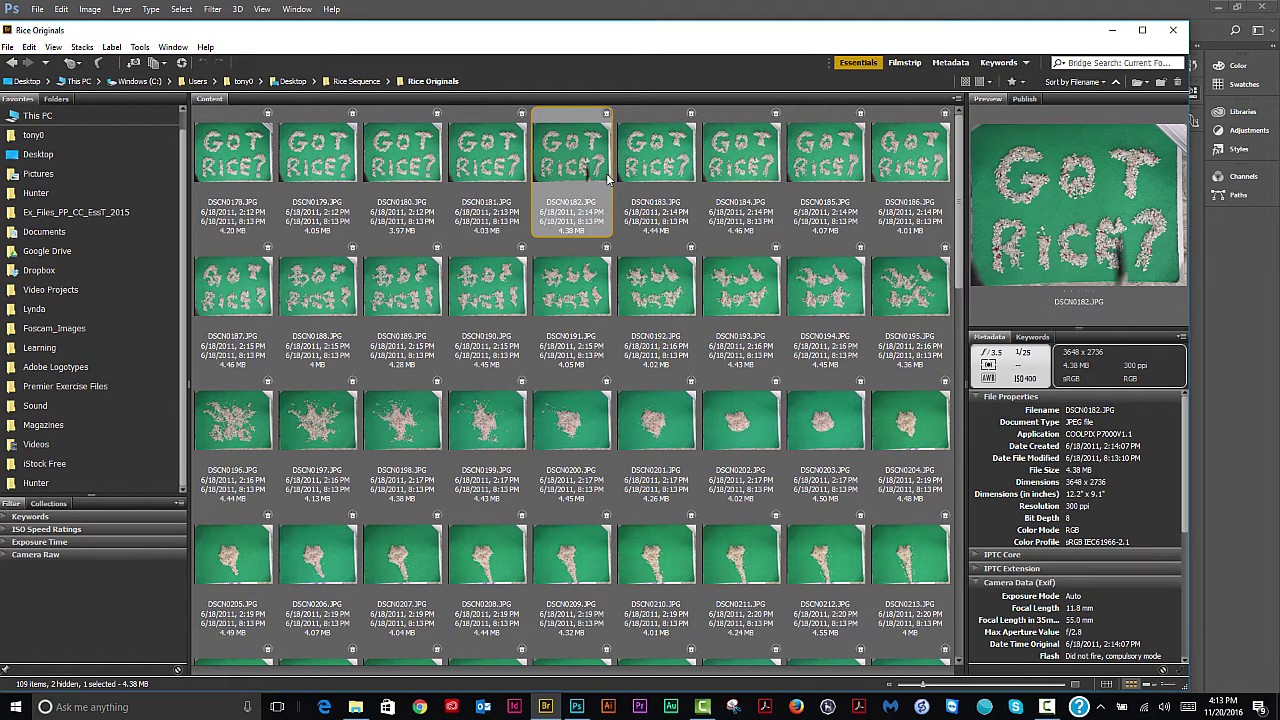
left_click(358, 81)
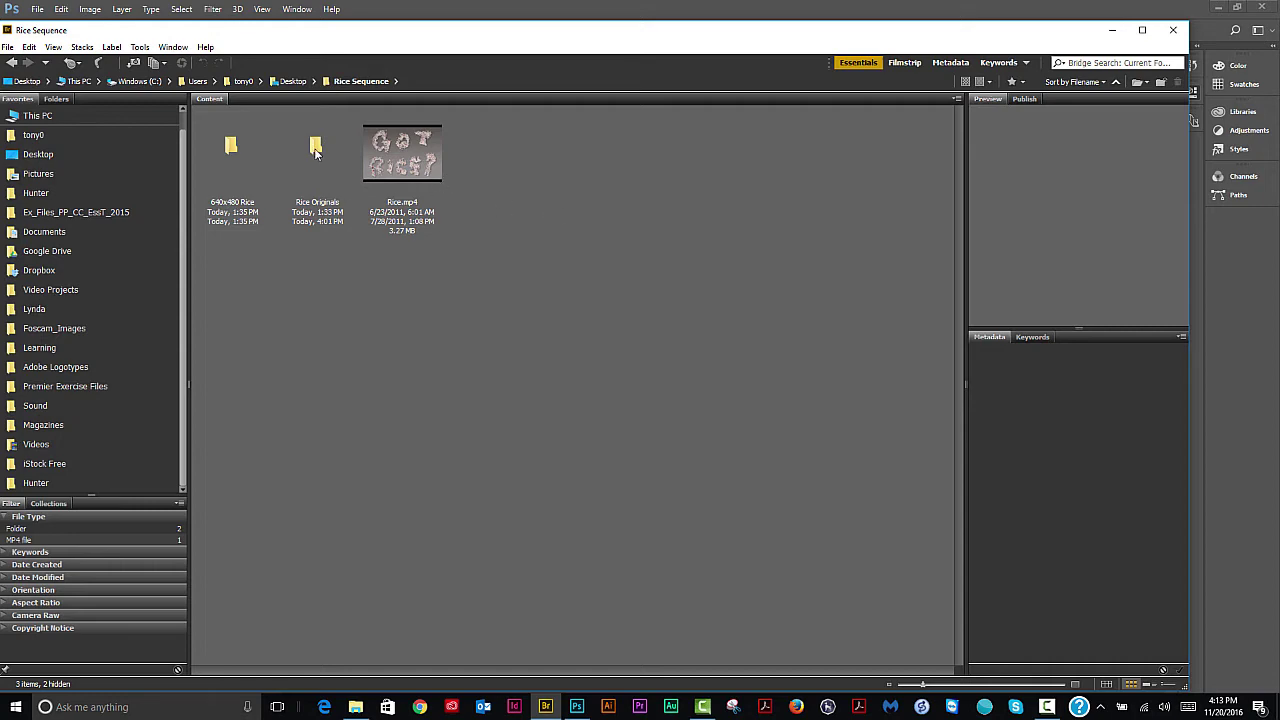
Select every photo in the Rice Originals folder and send them to Photoshop's Image Processor.
double_click(315, 147)
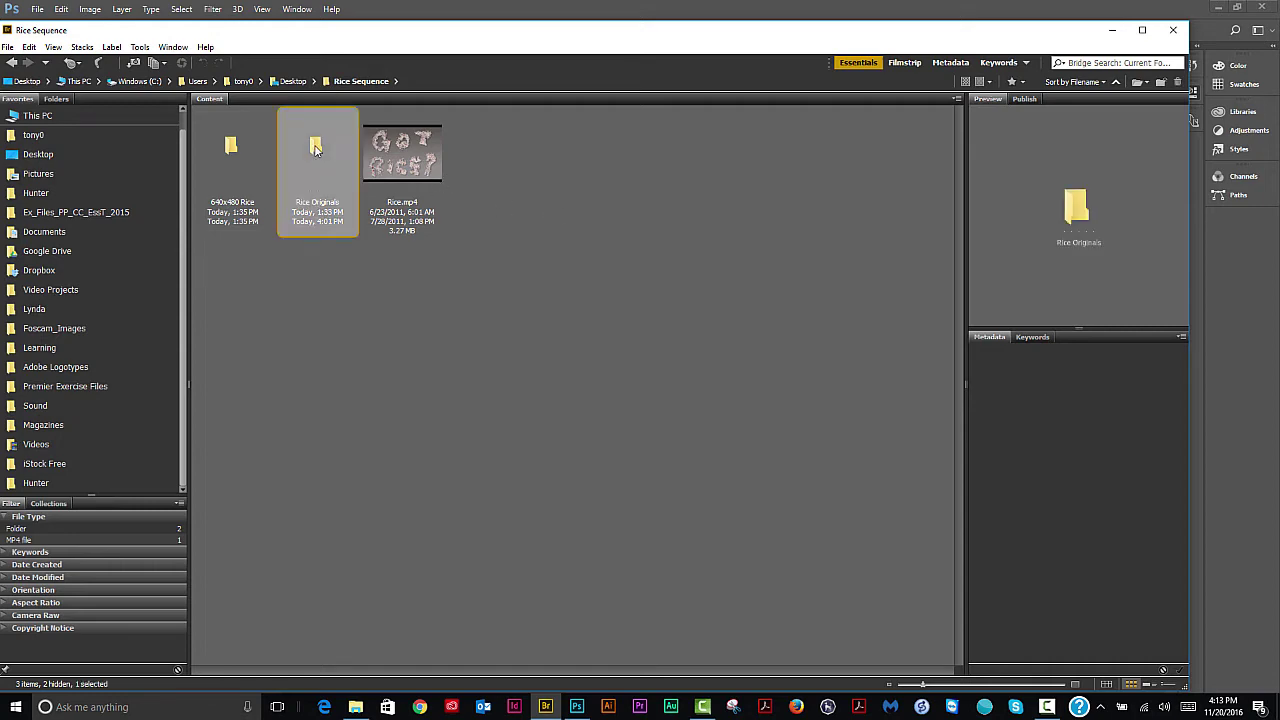
left_click(262, 170)
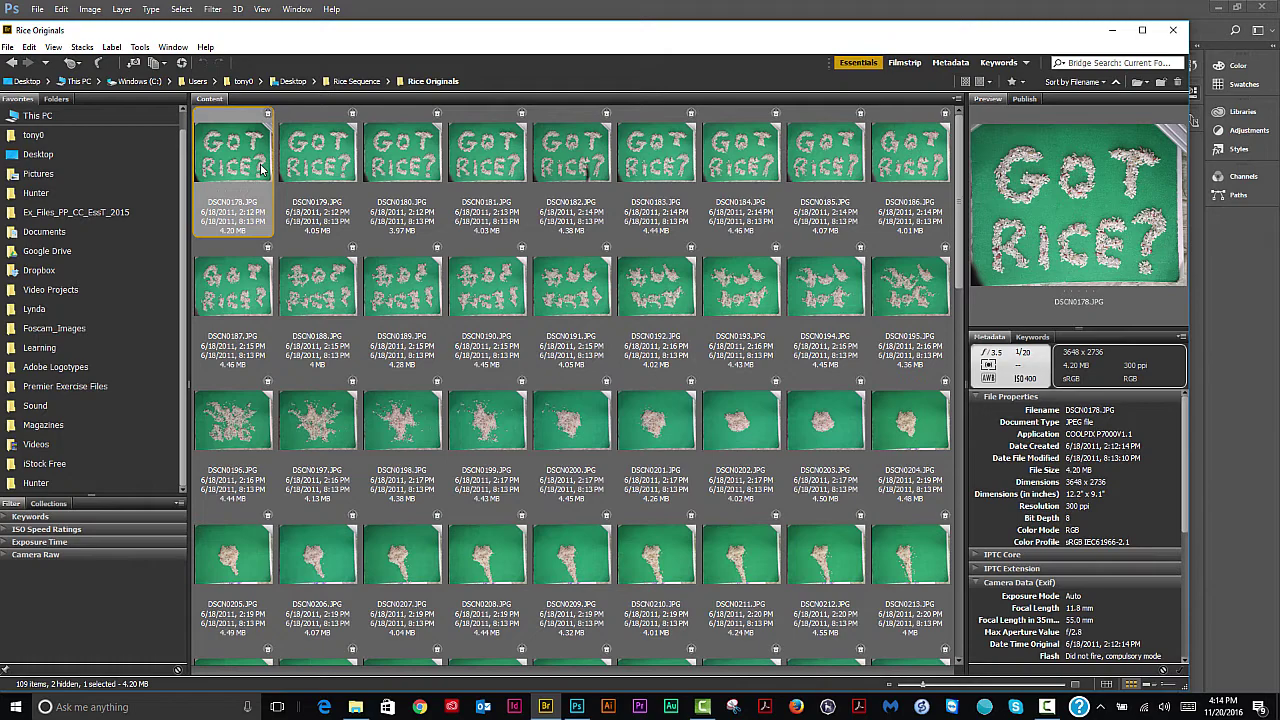
key("ctrl+a")
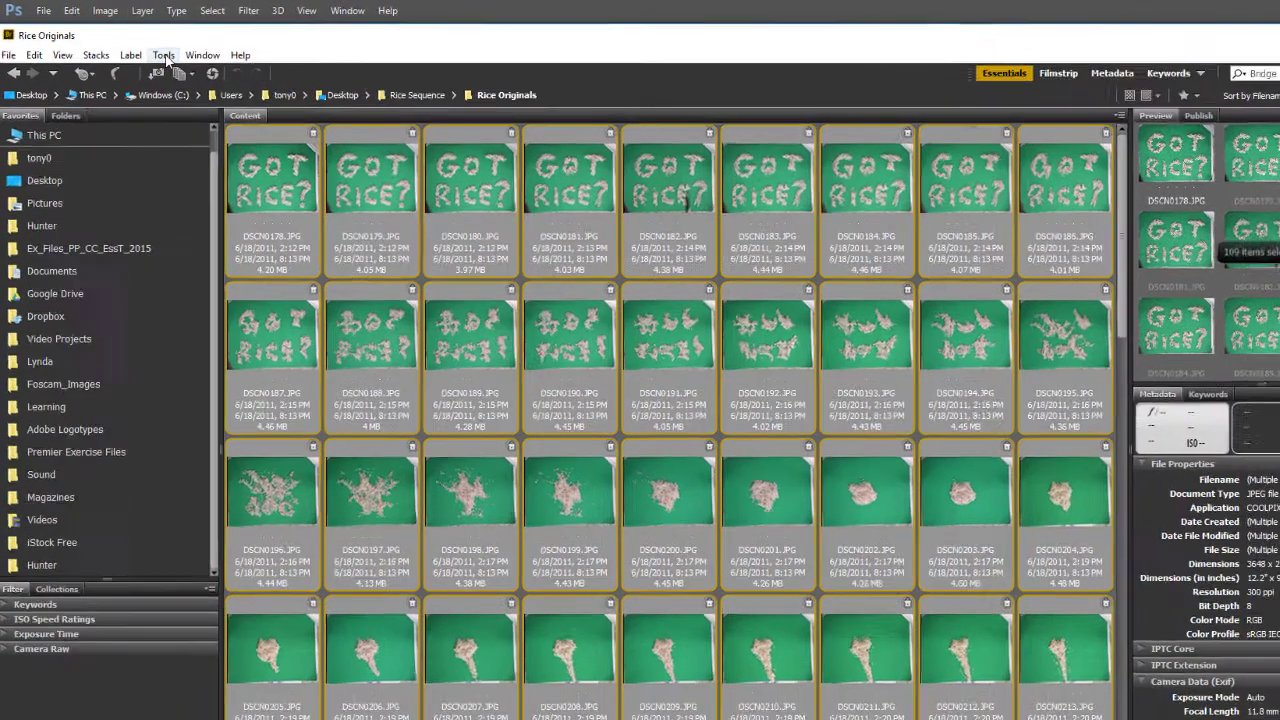
left_click(140, 47)
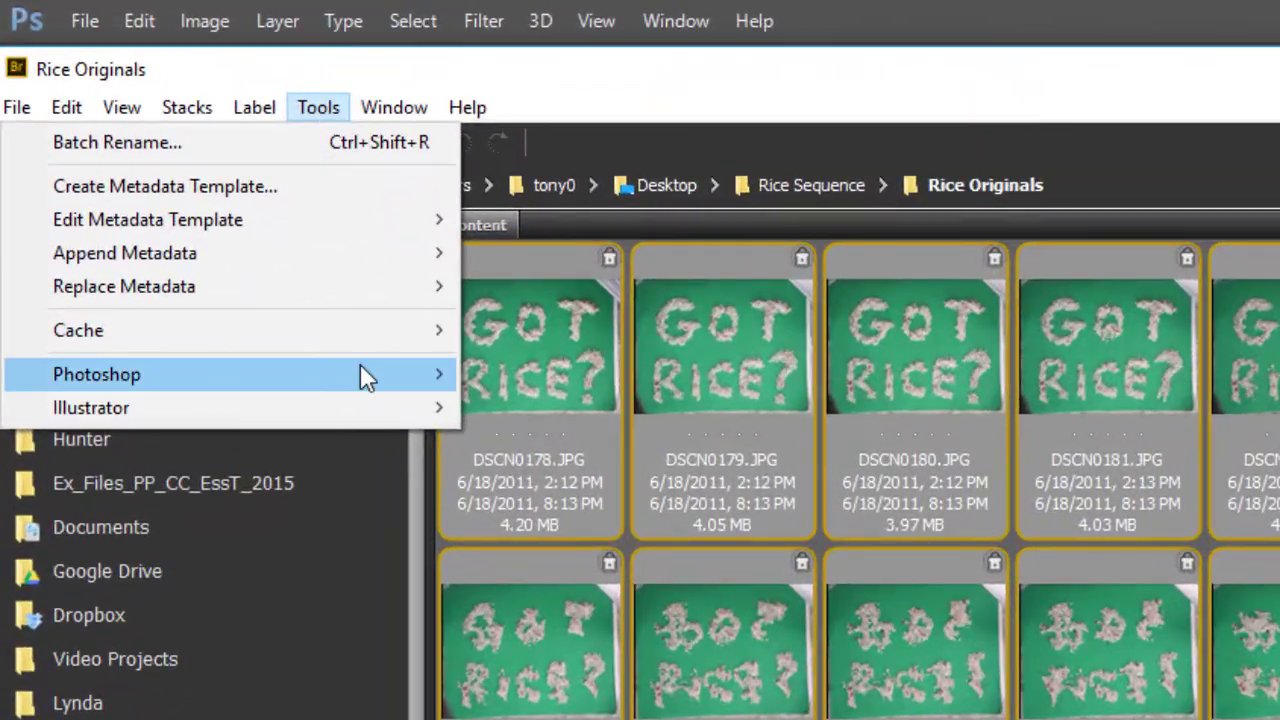
mouse_move(362, 368)
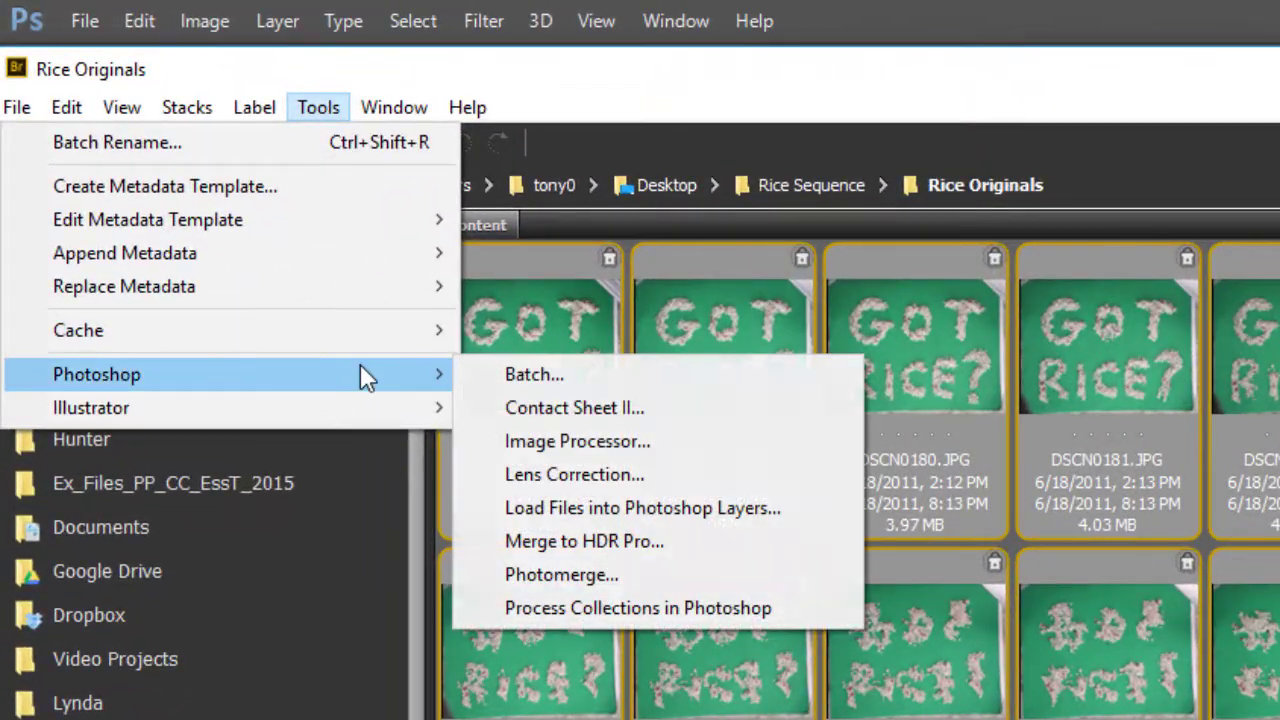
left_click(644, 443)
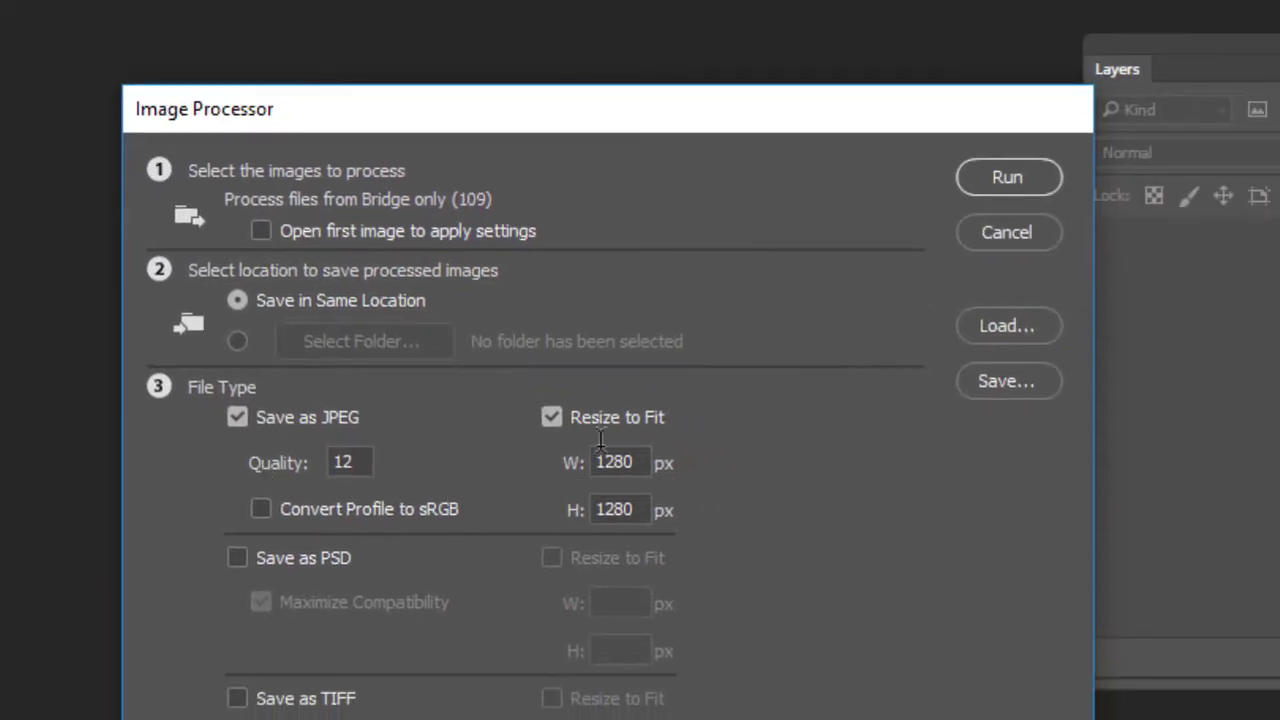
Try a JPEG resize-to-fit size of 640 by 640 px in the Image Processor, then cancel the dialog.
left_click_drag(594, 462, 648, 463)
type("640")
key("Tab")
type("640")
key("Tab")
left_click(1010, 232)
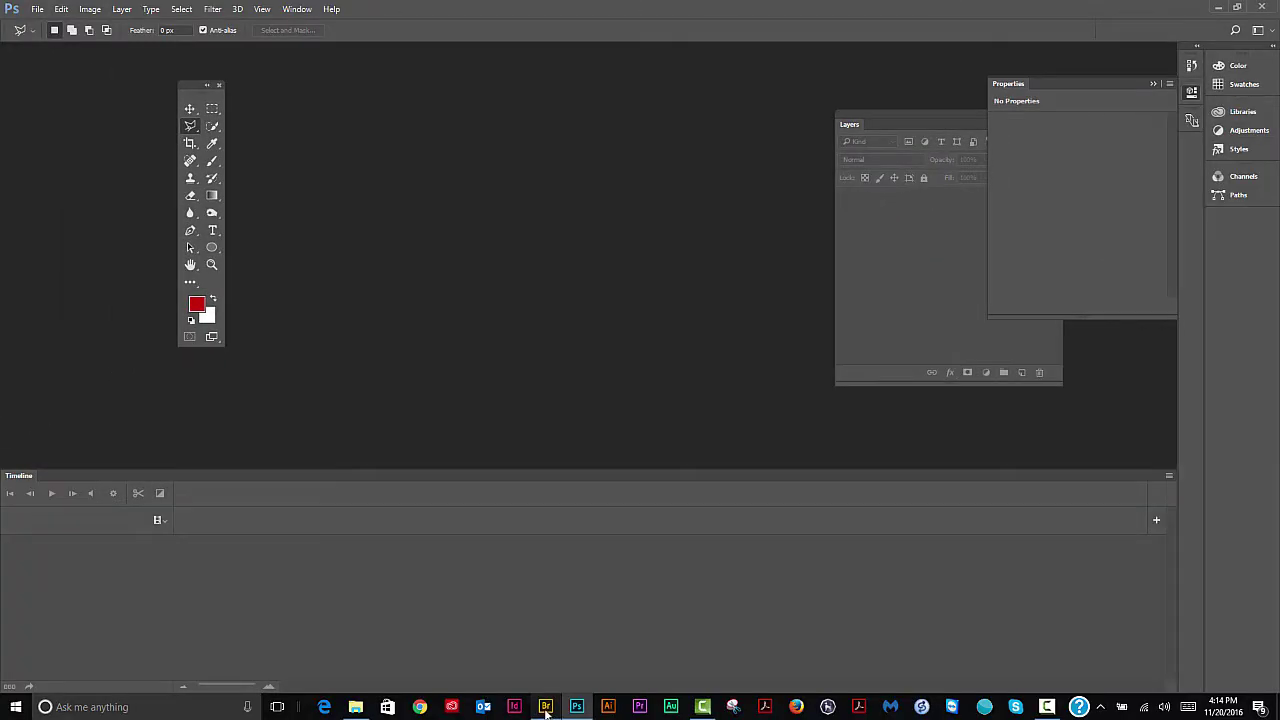
Switch back to Bridge and open the 640x480 Rice folder inside Rice Sequence.
left_click(546, 707)
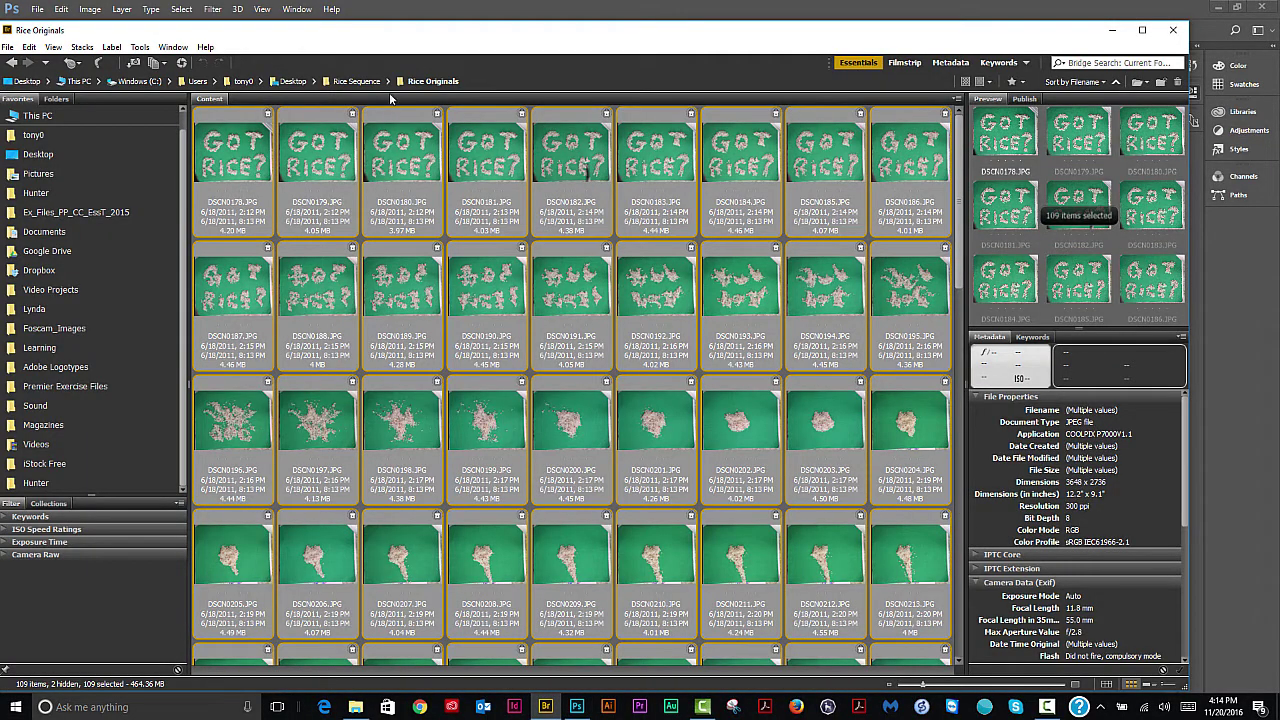
left_click(356, 81)
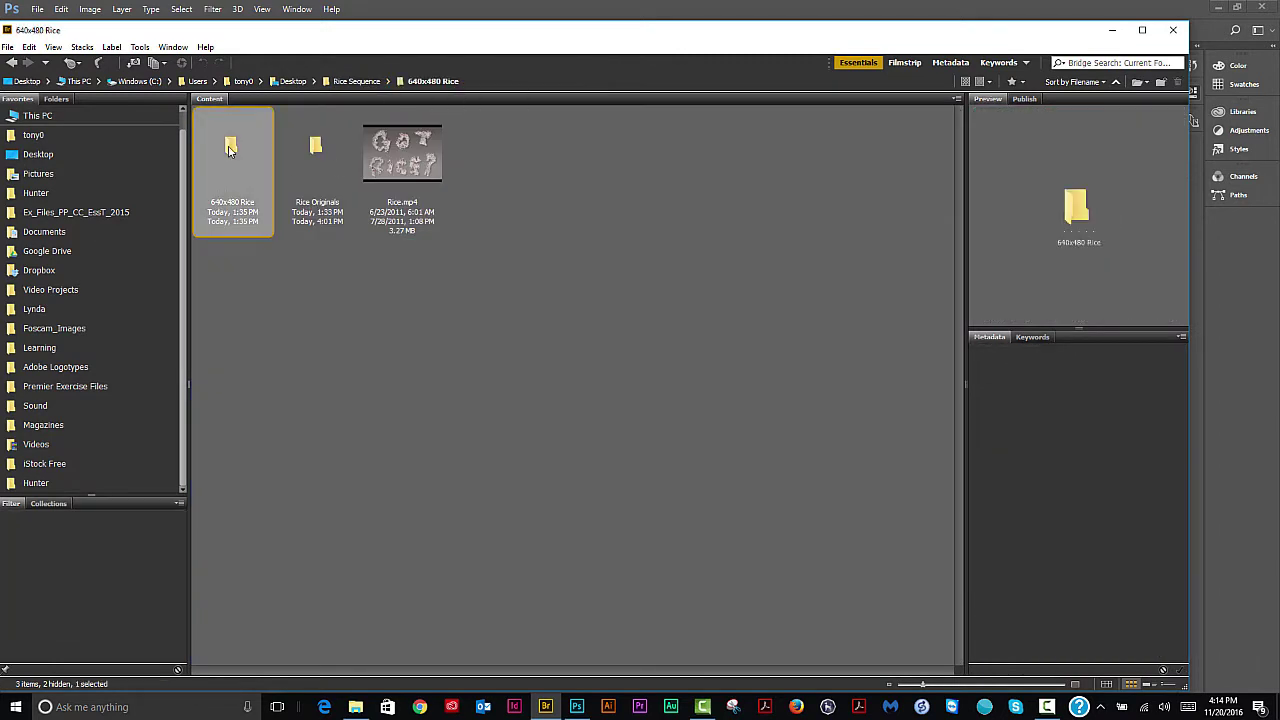
double_click(229, 148)
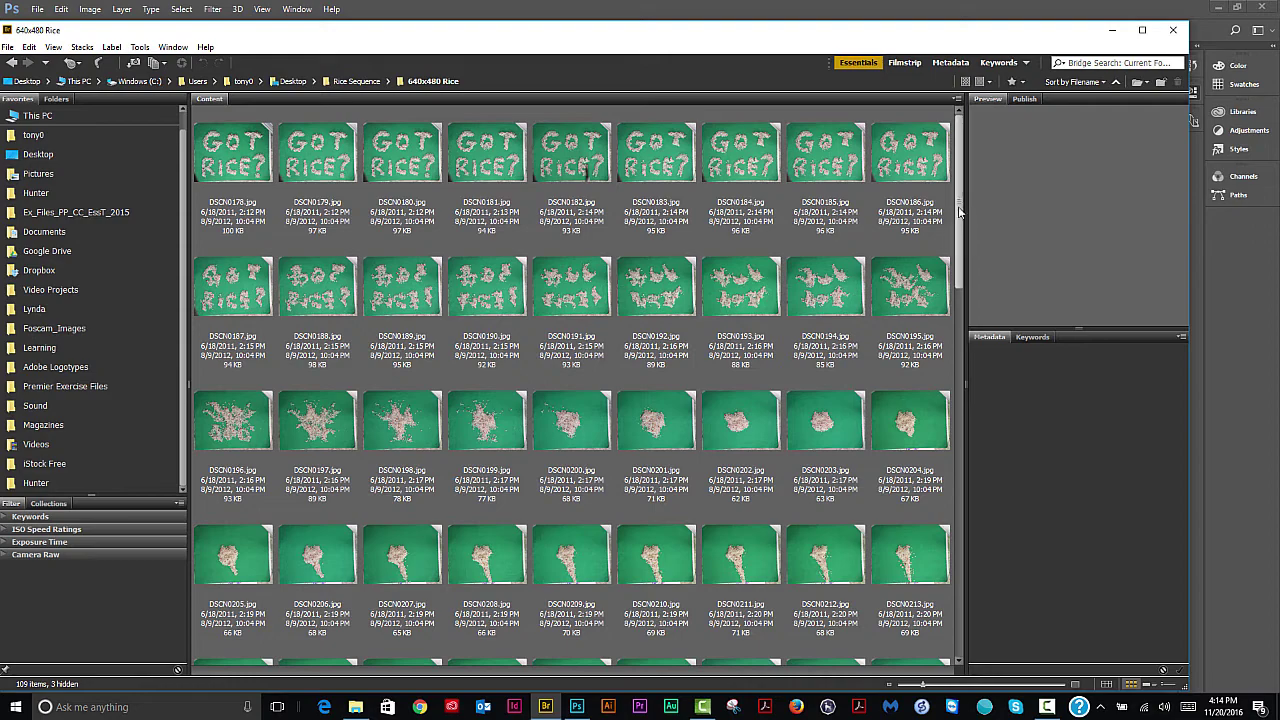
left_click_drag(959, 211, 997, 190)
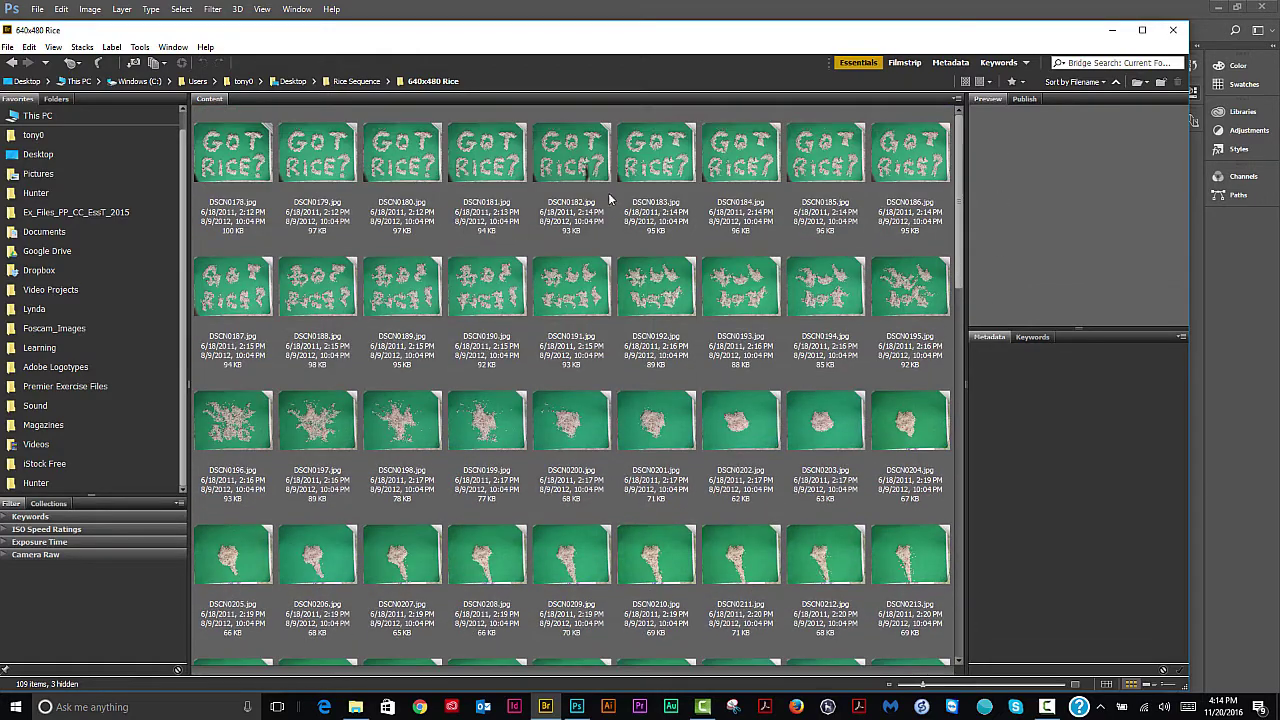
Preview the image sequence full screen starting from DSCN0178.jpg, then exit the preview.
left_click(240, 157)
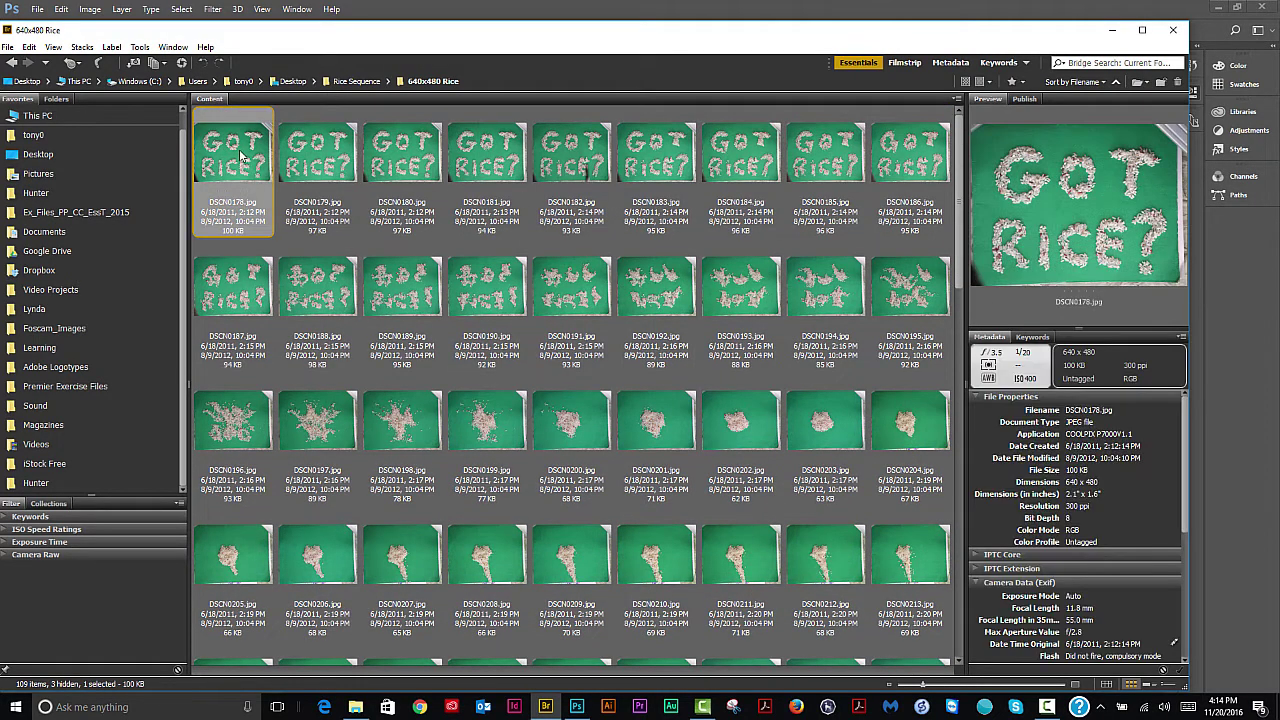
key("space")
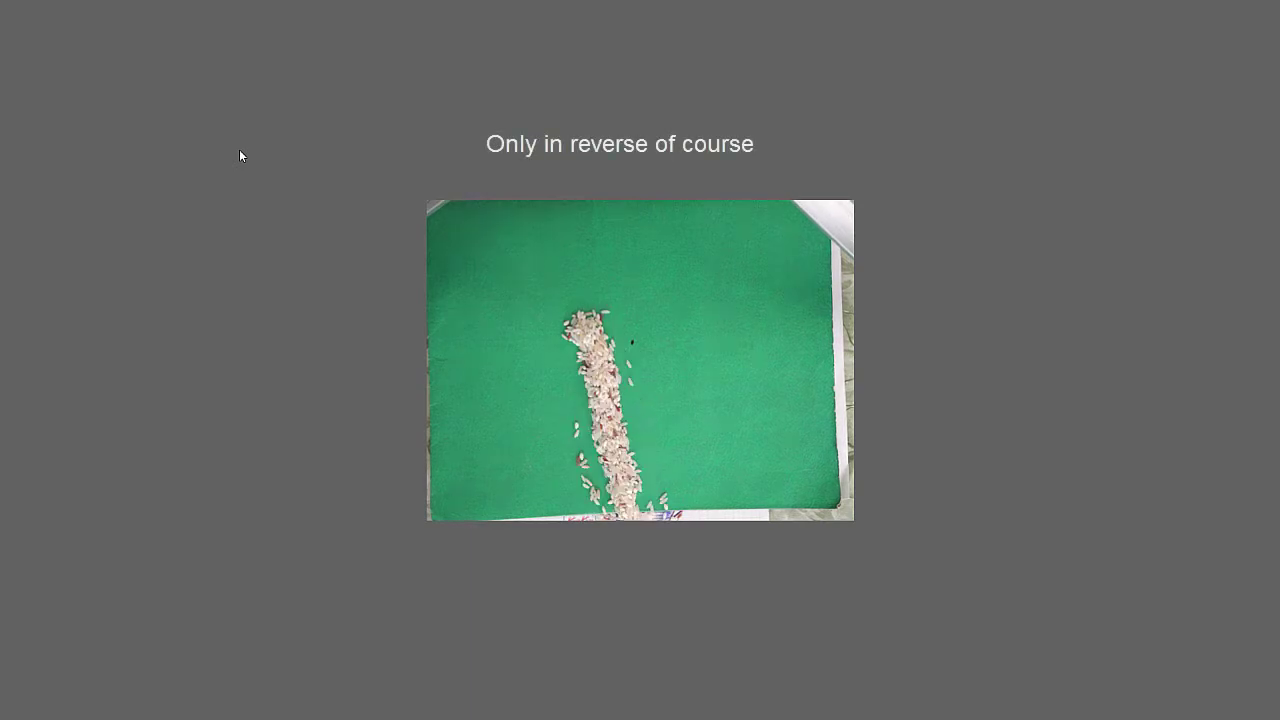
key("Escape")
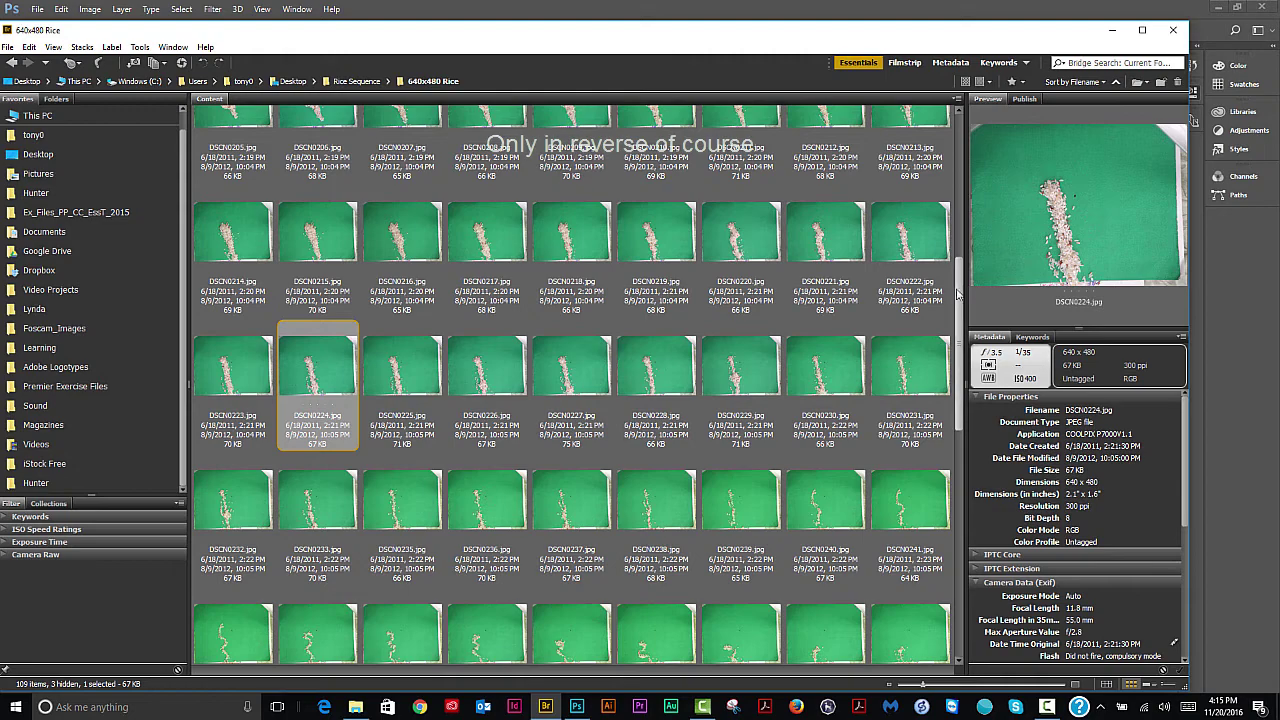
Enlarge the thumbnails and delete DSCN0182.jpg, the frame with the dark blur over the letters.
scroll(620, 232, "up", 4)
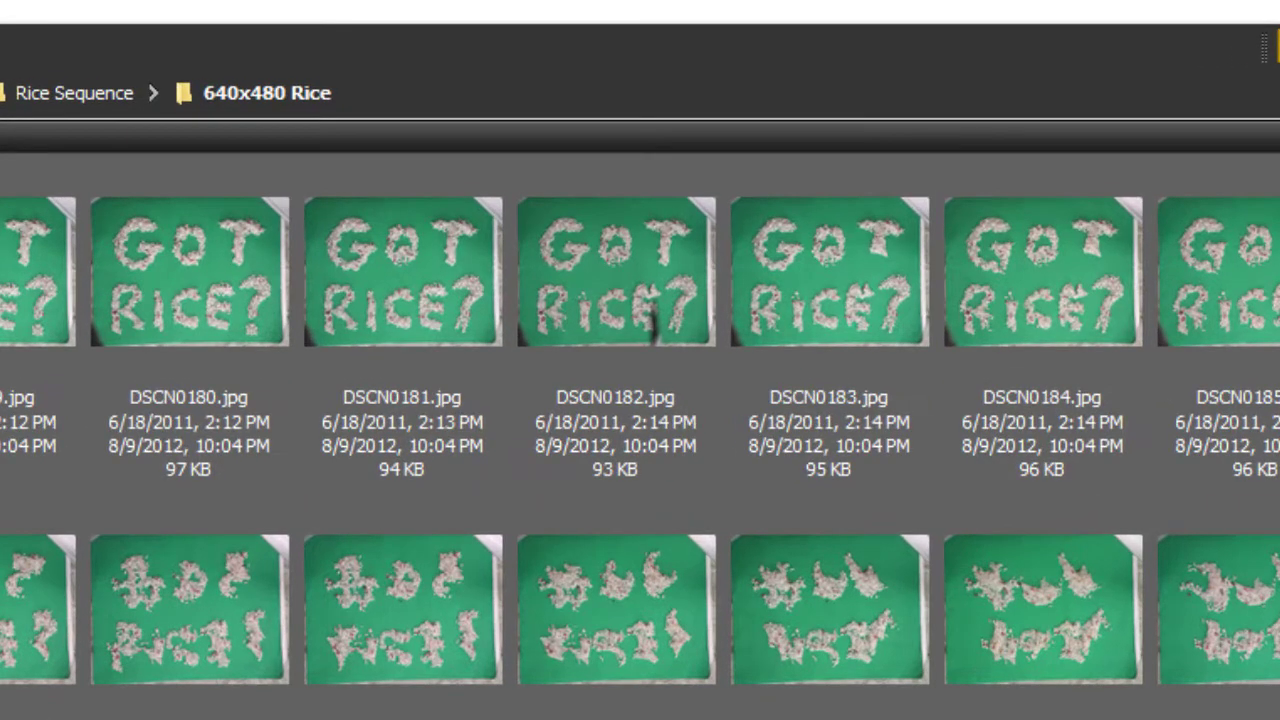
scroll(650, 320, "down", 4)
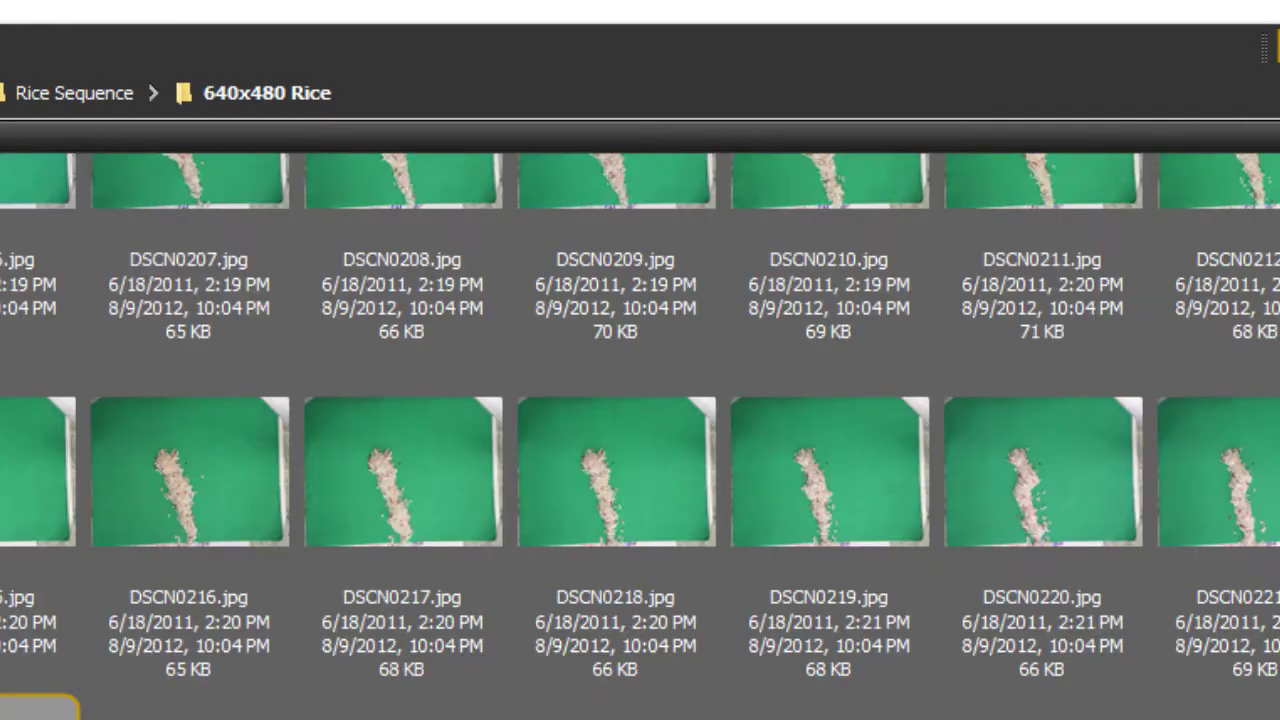
key("ctrl+plus")
key("ctrl+plus")
key("ctrl+plus")
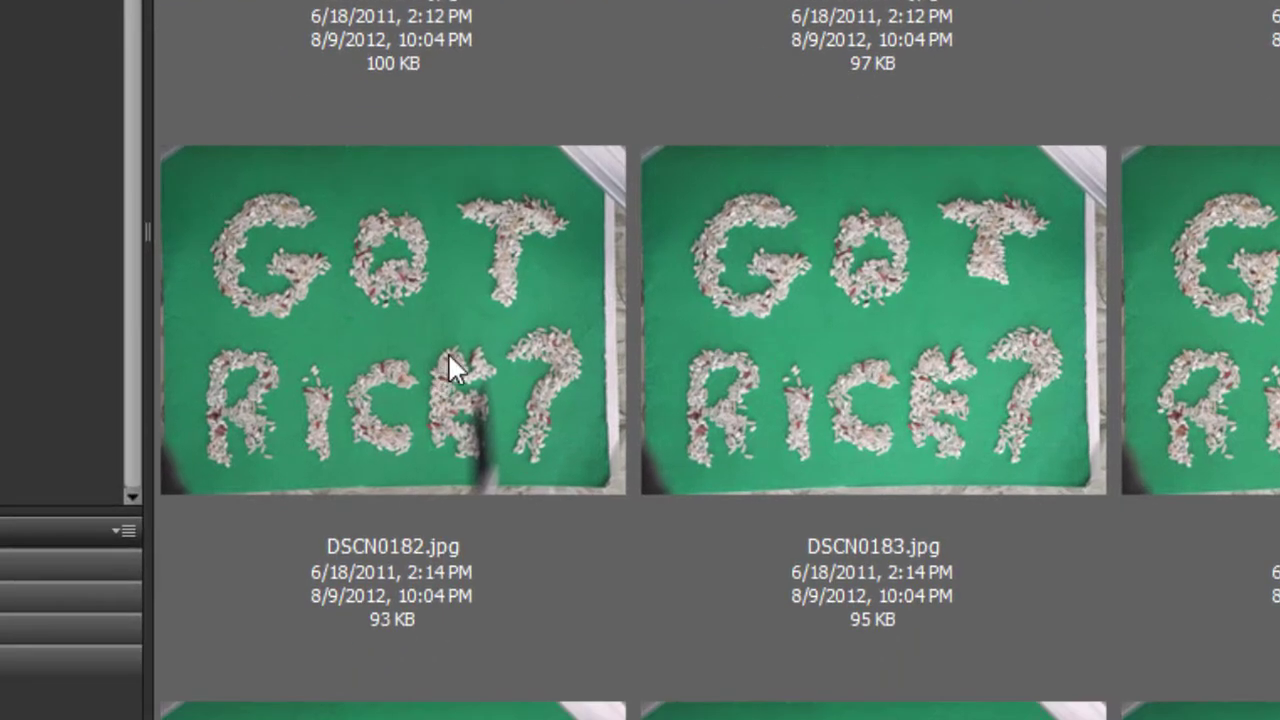
left_click(459, 350)
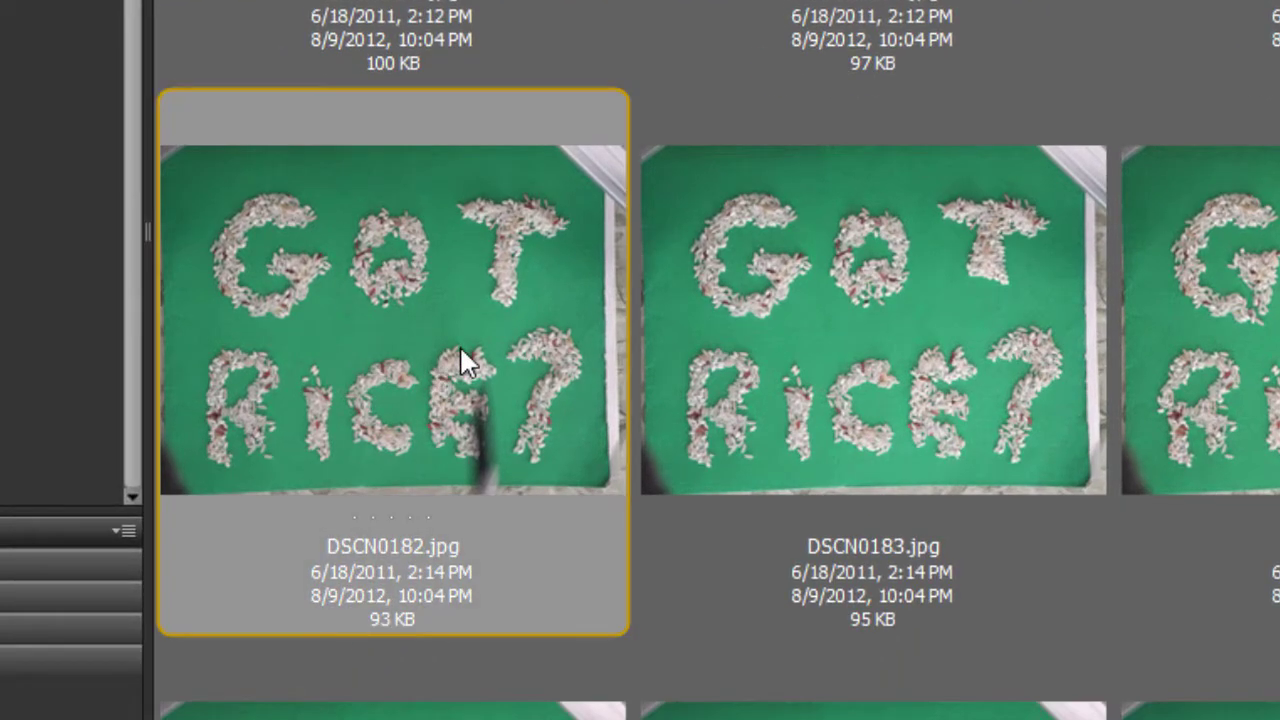
right_click(459, 345)
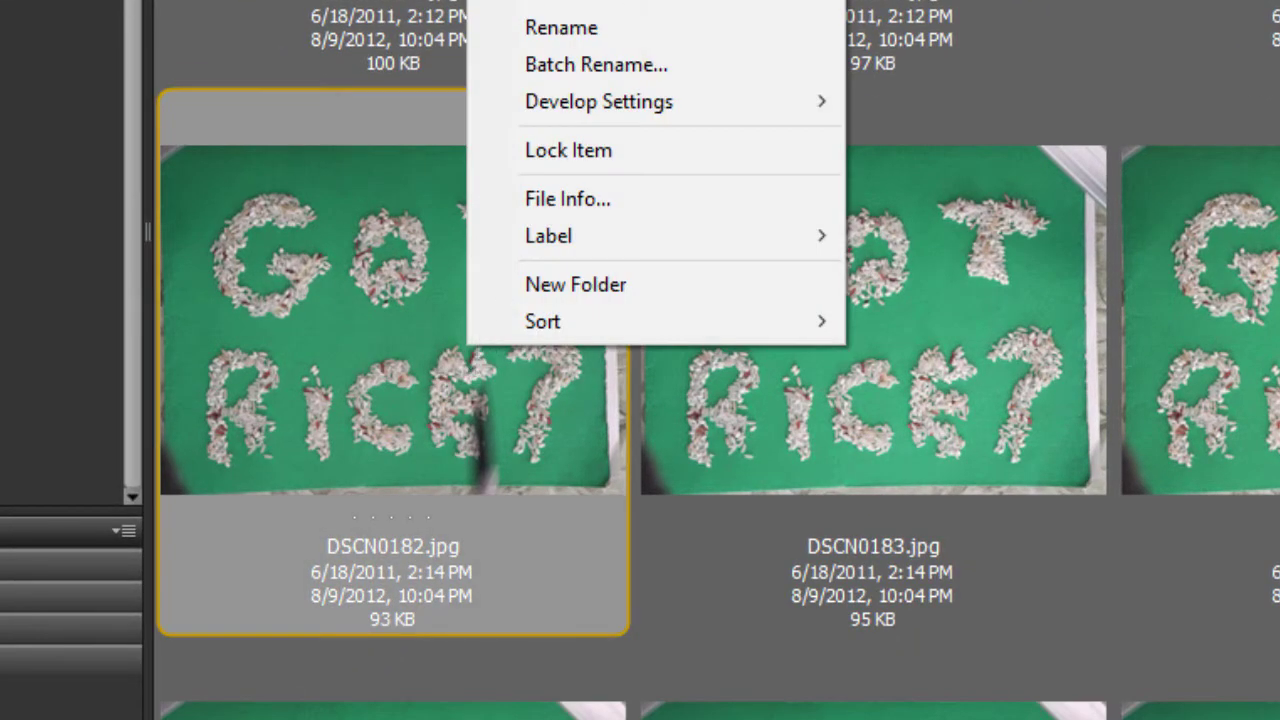
key("Escape")
key("Return")
Delete DSCN0276.jpg, the frame with fingers at its lower edge, and send it to the Recycle Bin.
scroll(715, 360, "down", 4)
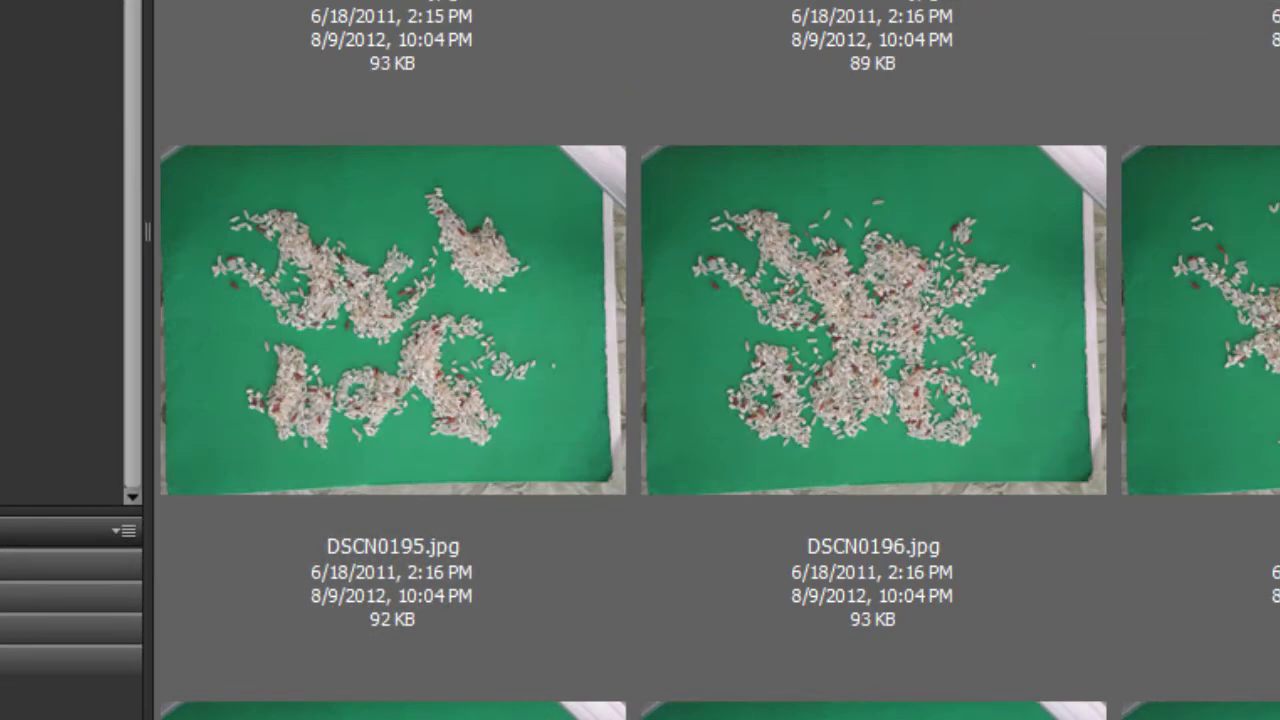
scroll(640, 360, "down", 20)
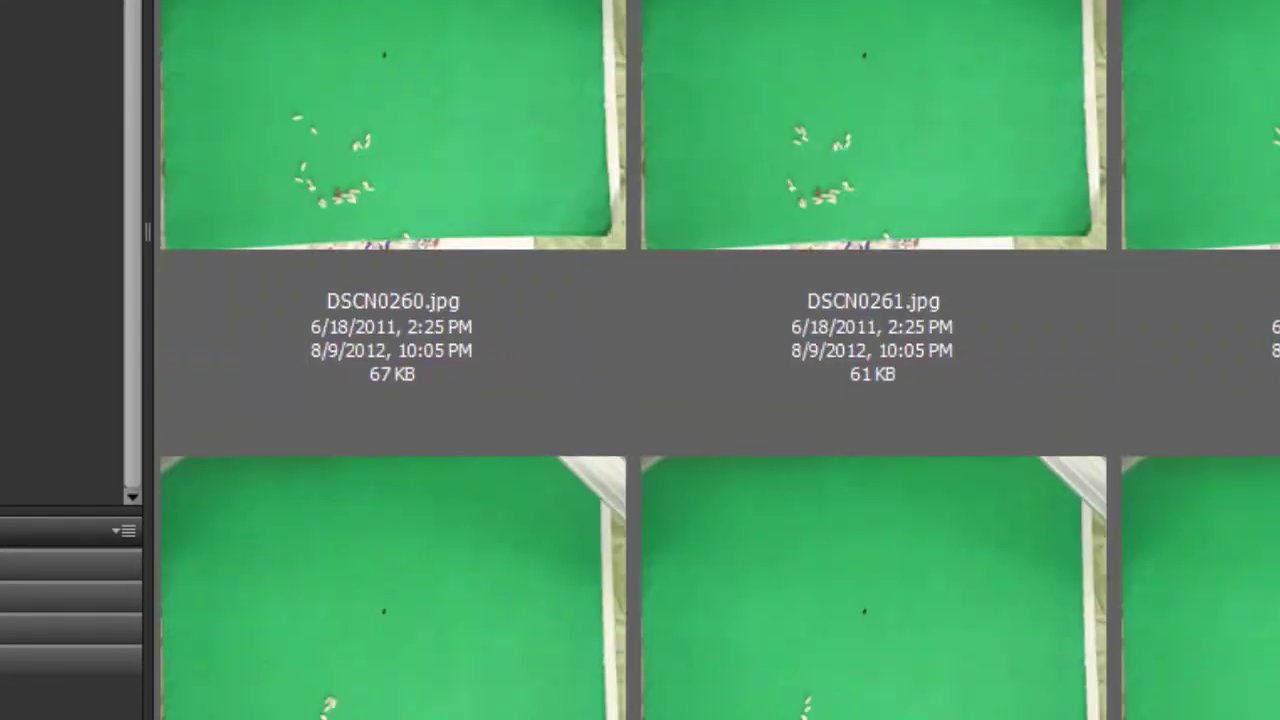
scroll(640, 360, "down", 10)
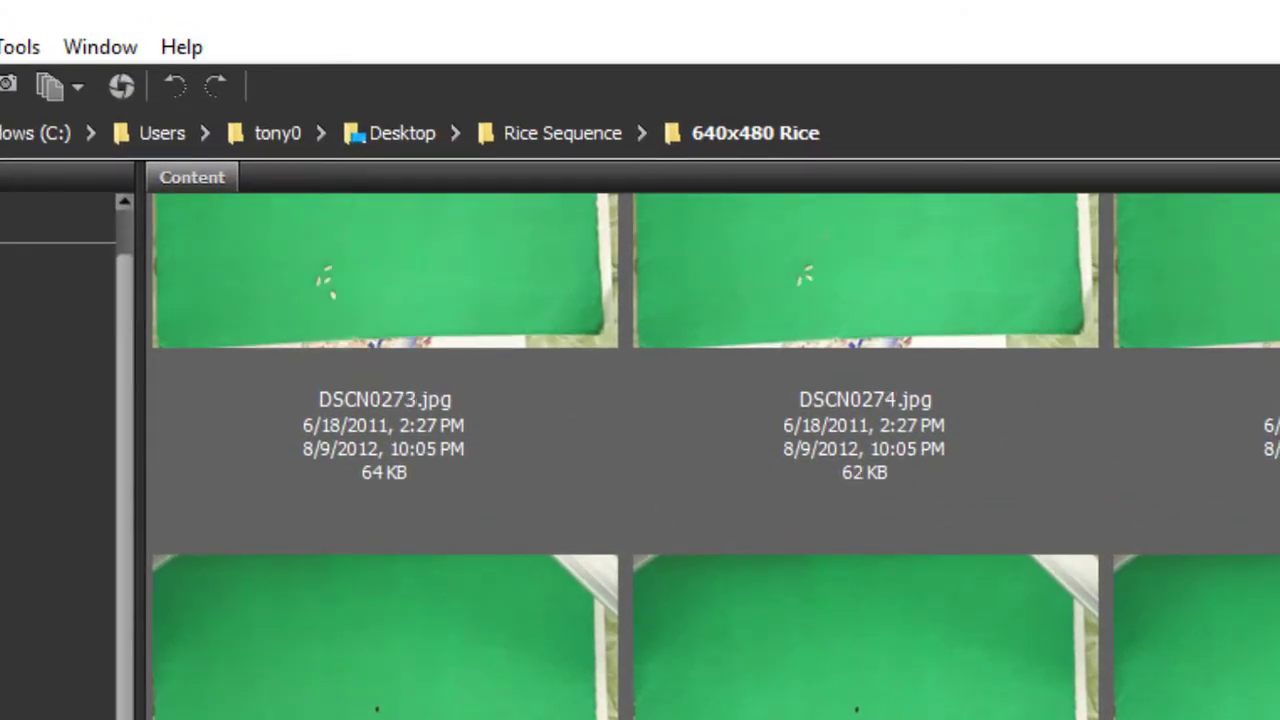
left_click(385, 620)
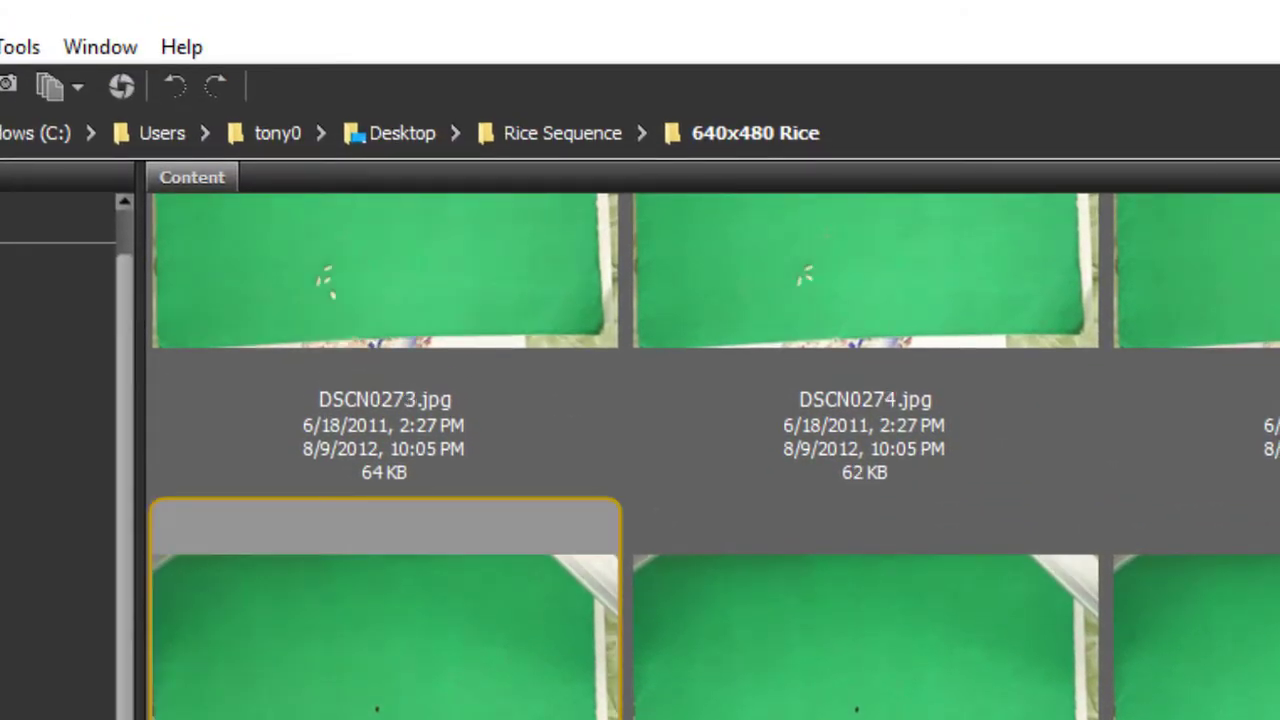
key("Delete")
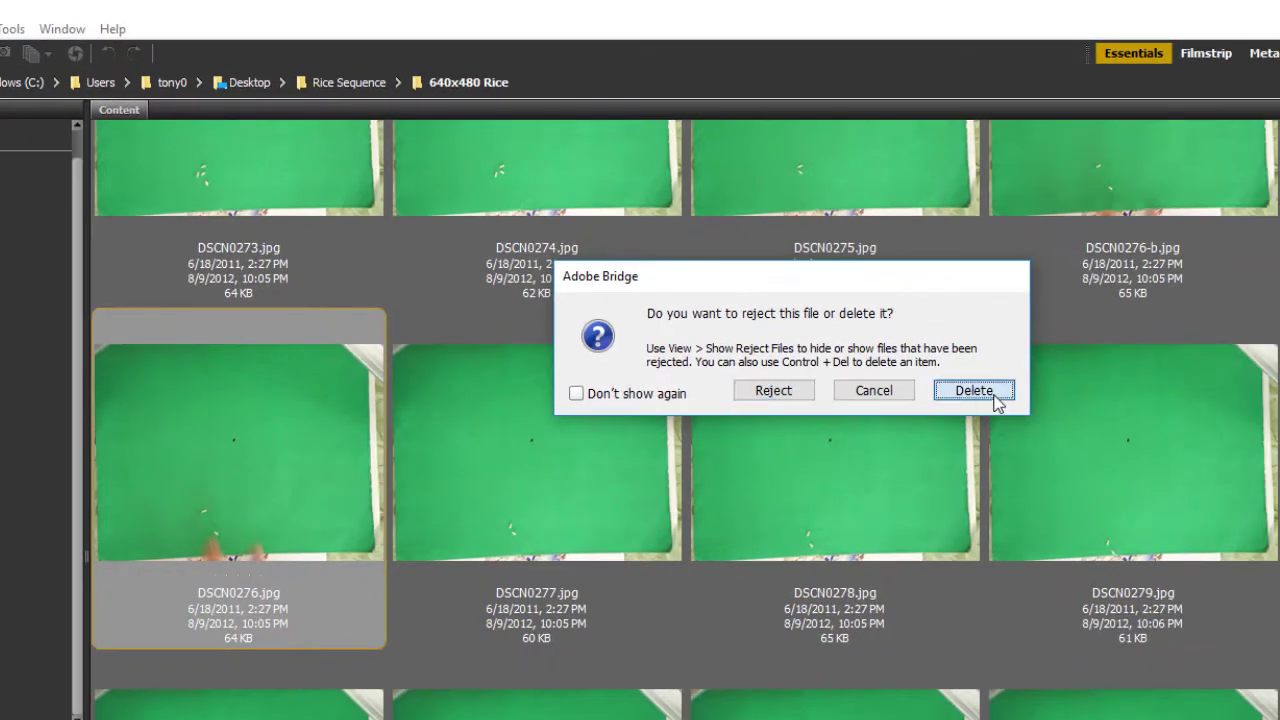
left_click(1060, 426)
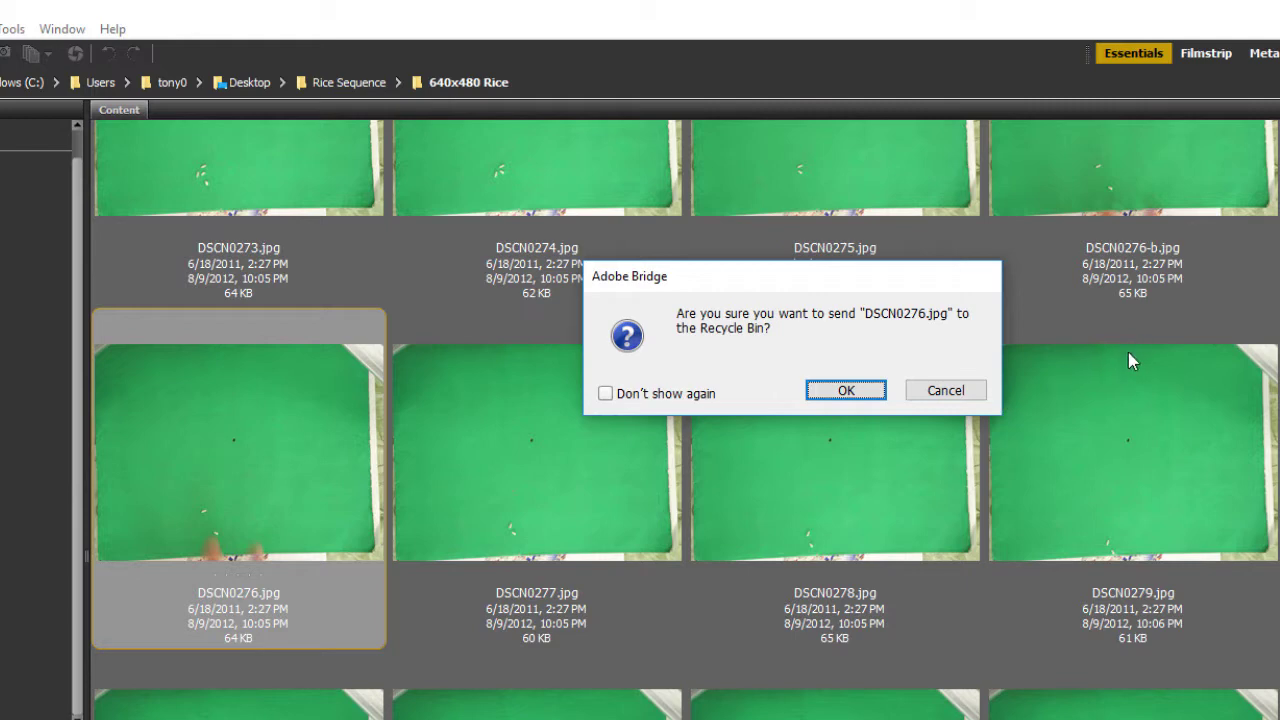
left_click(855, 393)
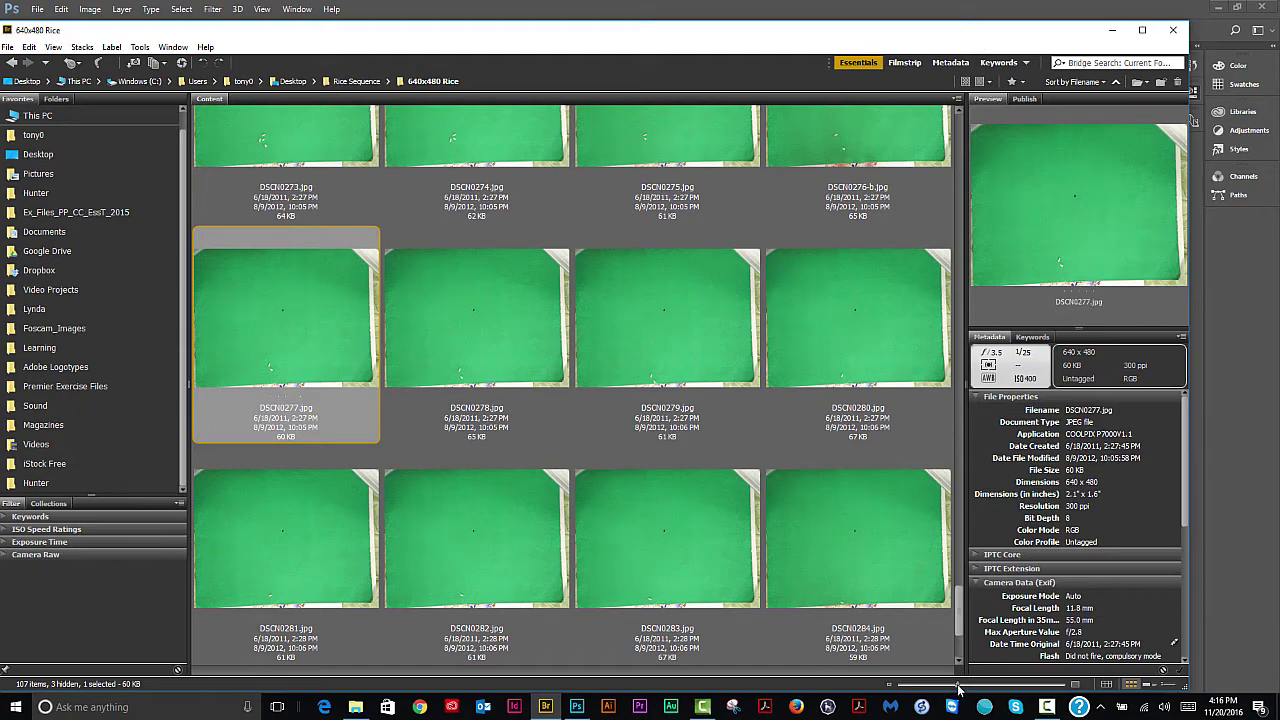
Reduce the thumbnail size and select DSCN0178.jpg, the first frame of the sequence.
left_click_drag(957, 688, 940, 688)
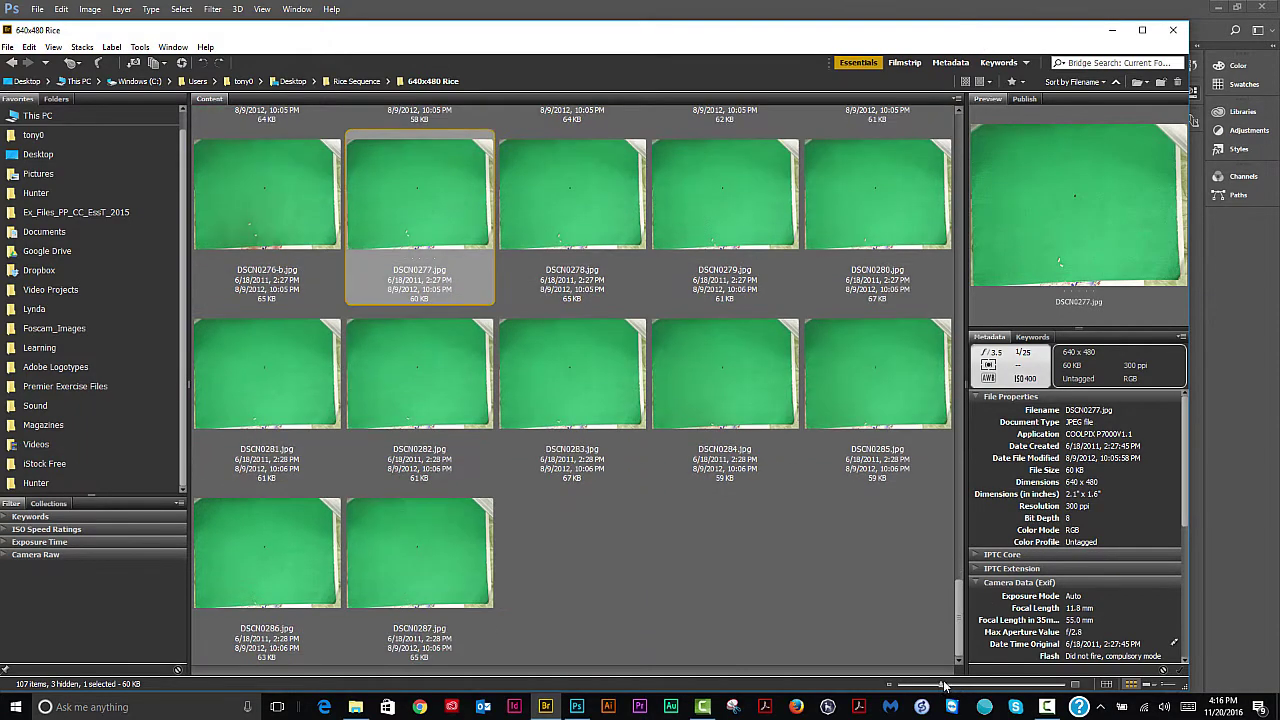
left_click_drag(962, 645, 962, 177)
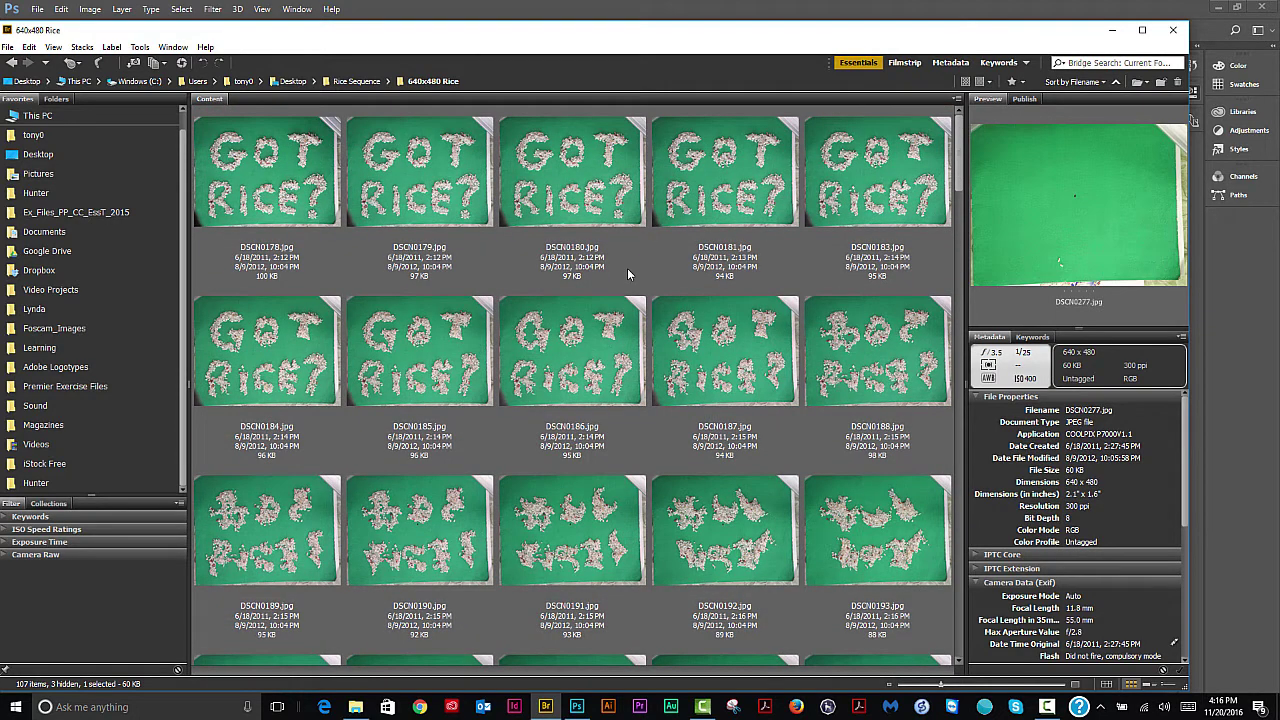
left_click(316, 185)
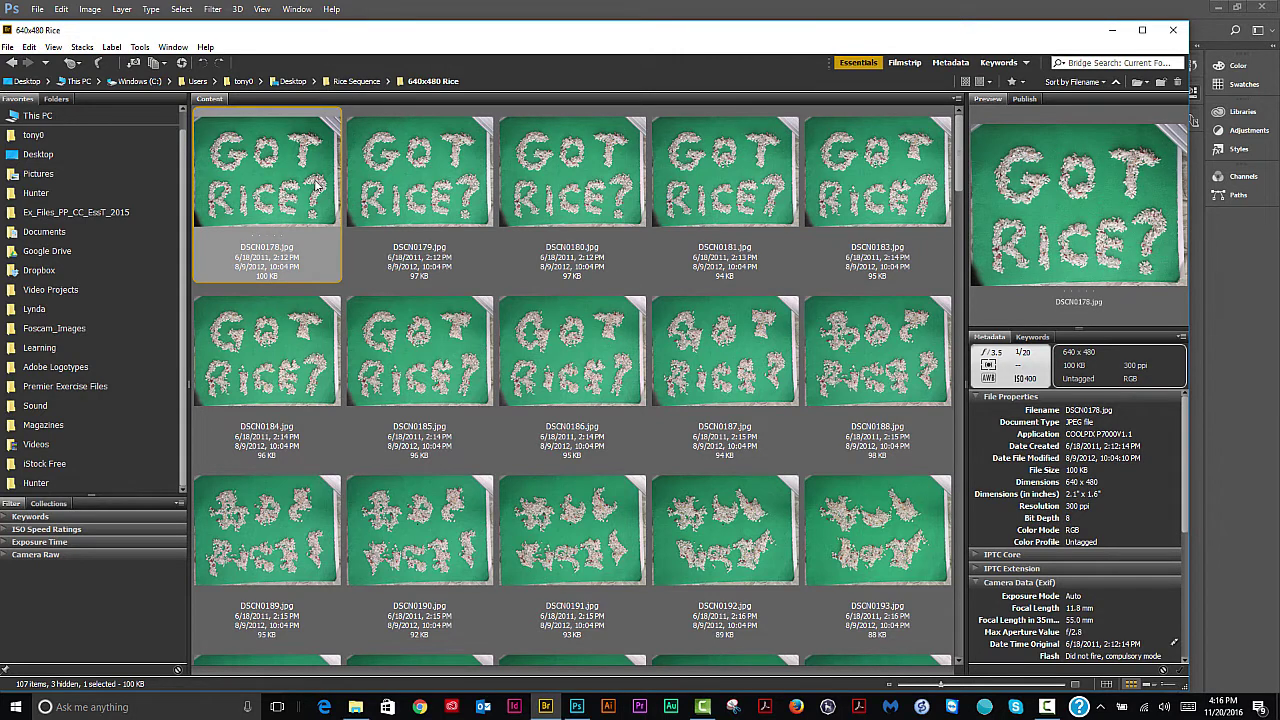
Switch the filename sort to descending order and select DSCN0287.jpg as the first frame of the reversed sequence.
key("ctrl+a")
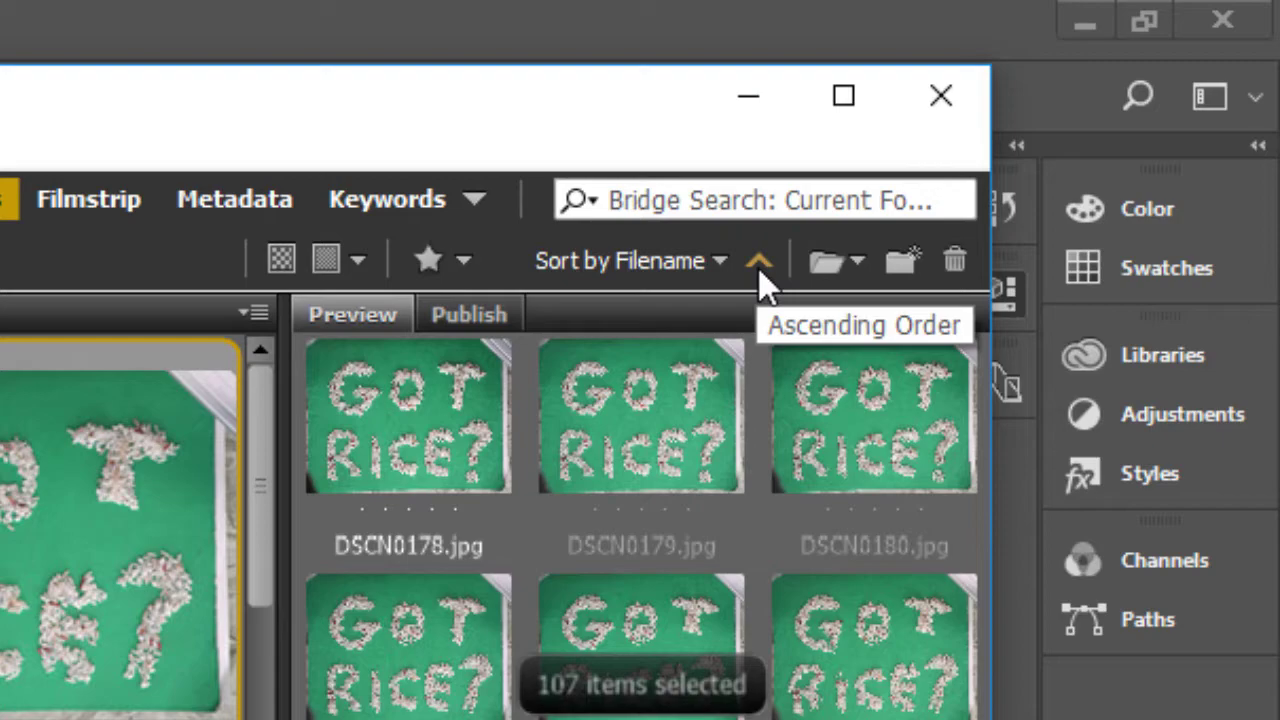
left_click(758, 264)
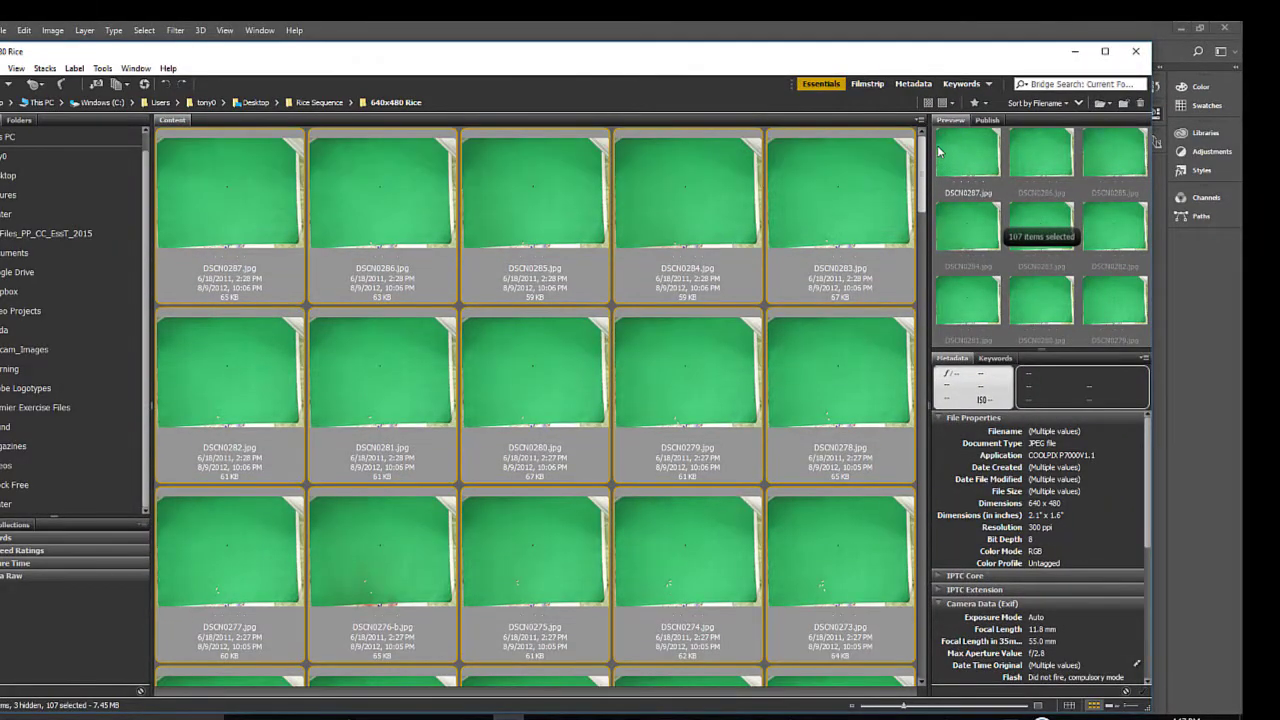
left_click(255, 208)
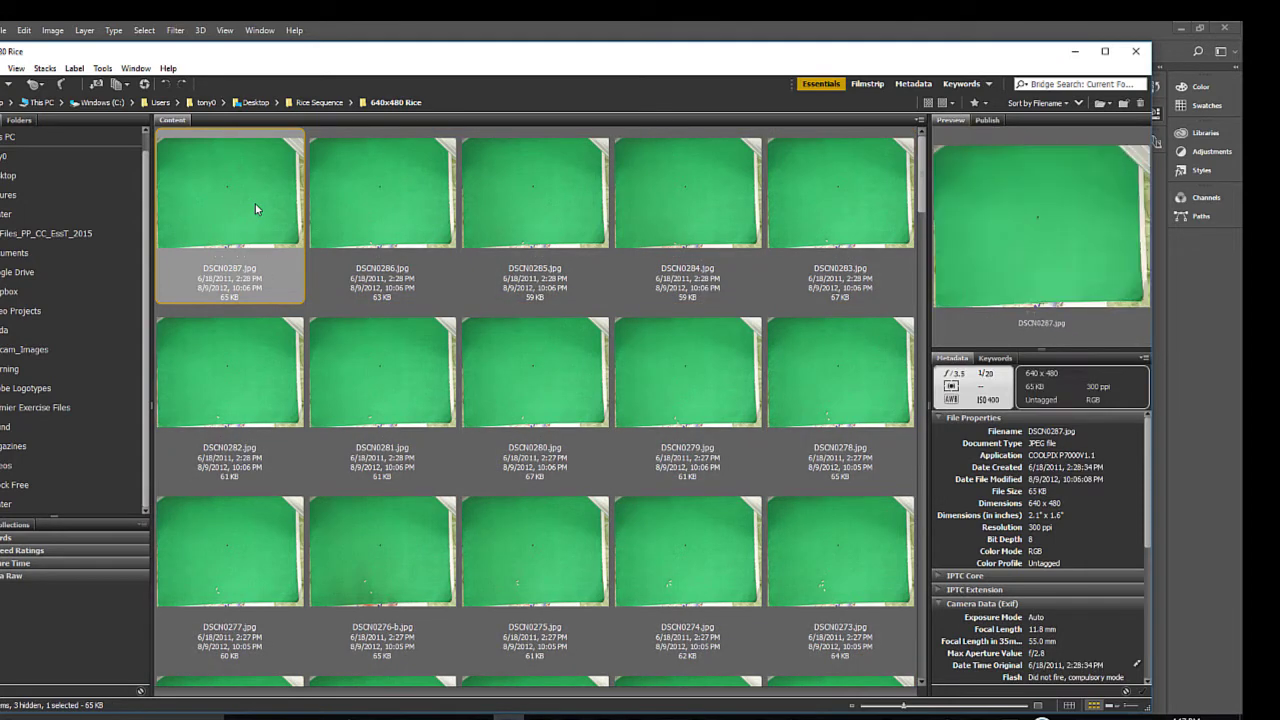
Batch rename all images in the same folder with the text rice- and a three-digit sequence number starting at 1, previewing the names first.
key("ctrl+a")
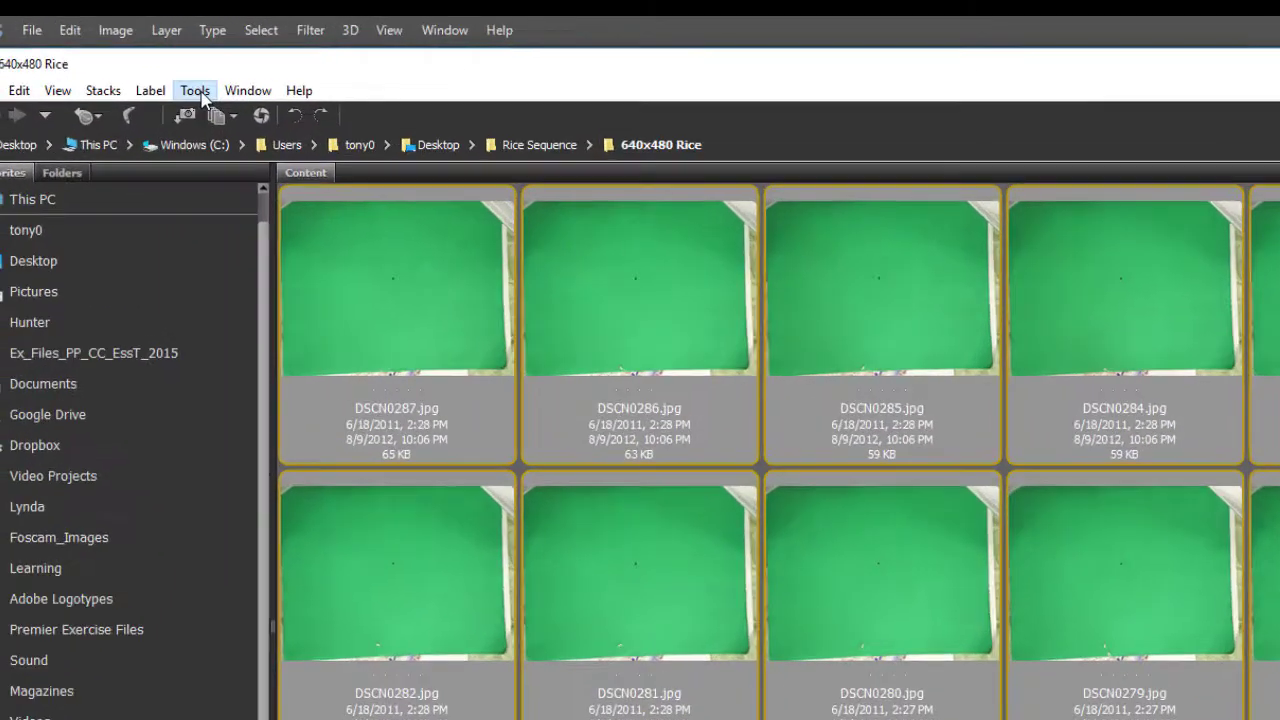
left_click(196, 91)
left_click(195, 121)
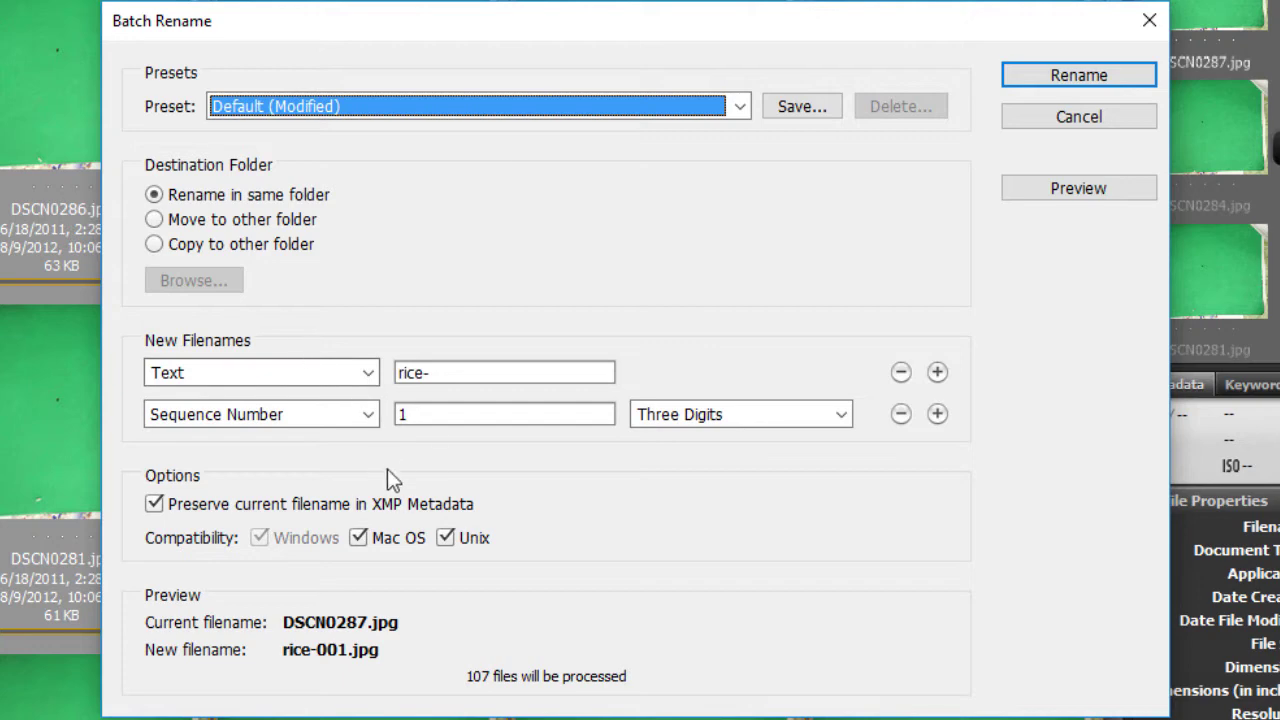
left_click(1131, 206)
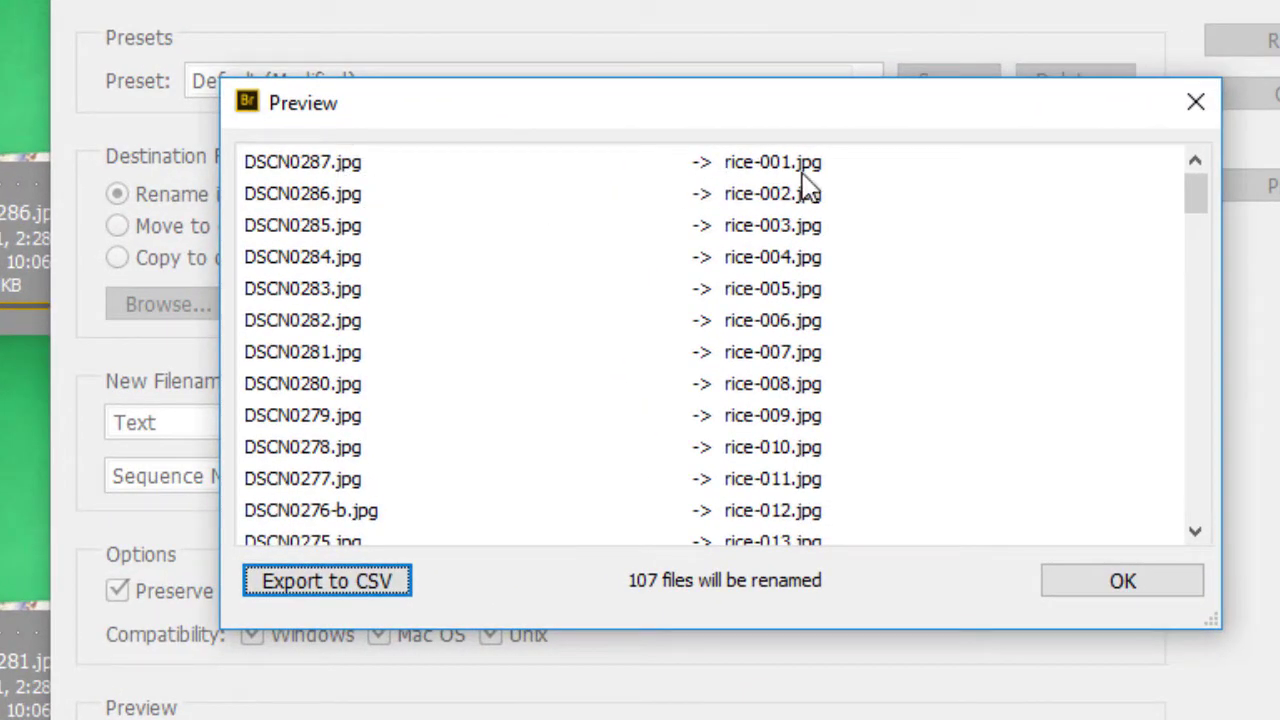
left_click_drag(1202, 196, 1189, 520)
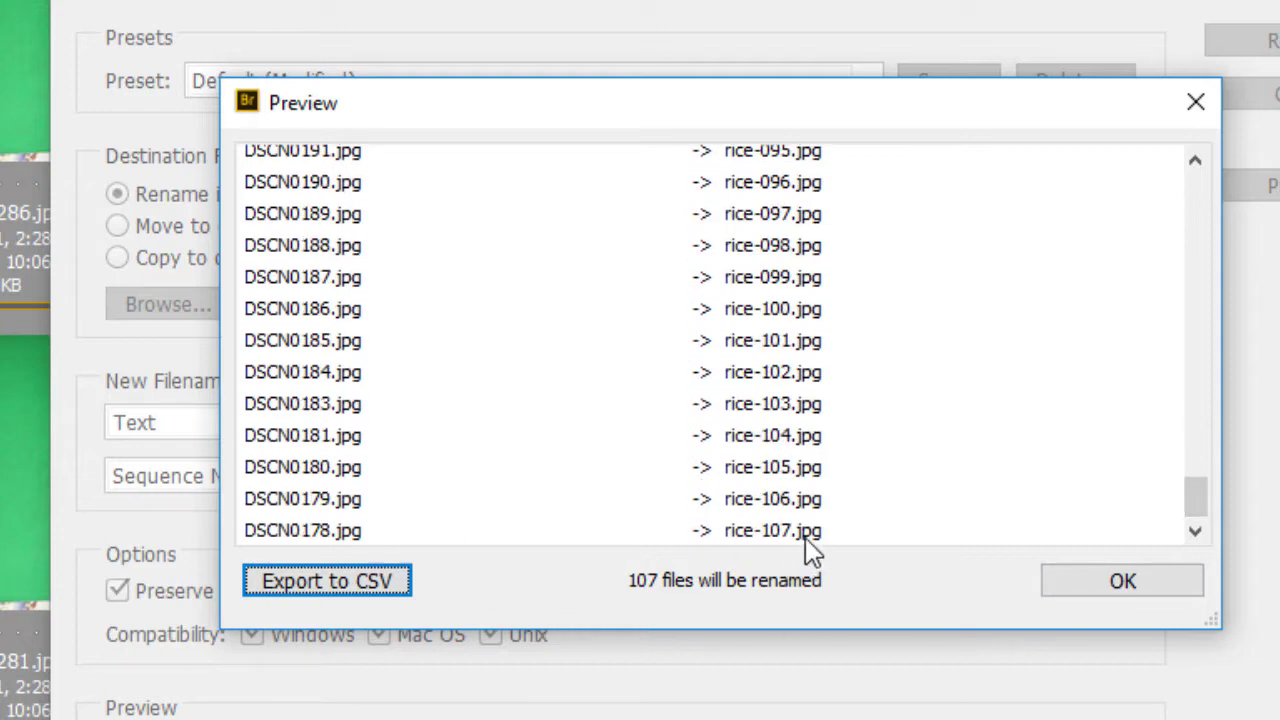
left_click(1155, 594)
left_click(1245, 40)
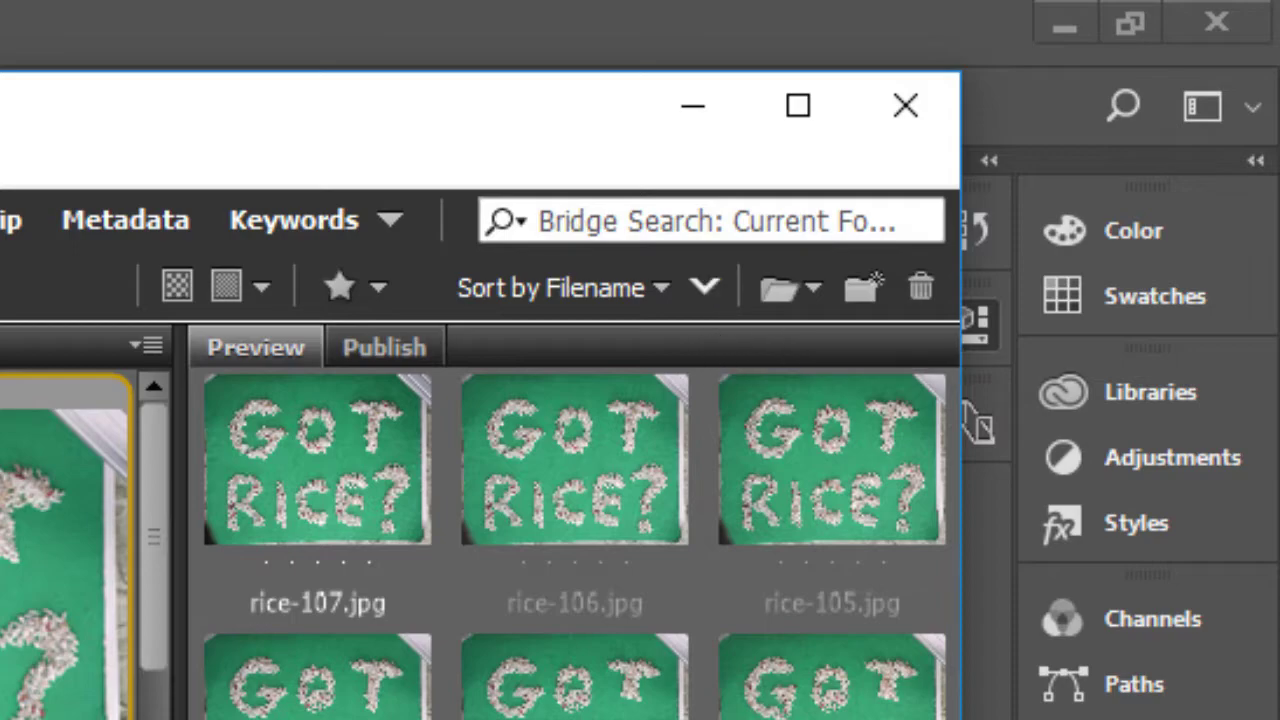
Sort the renamed rice images by filename in ascending order, review them from the start, and switch to Photoshop.
left_click(704, 288)
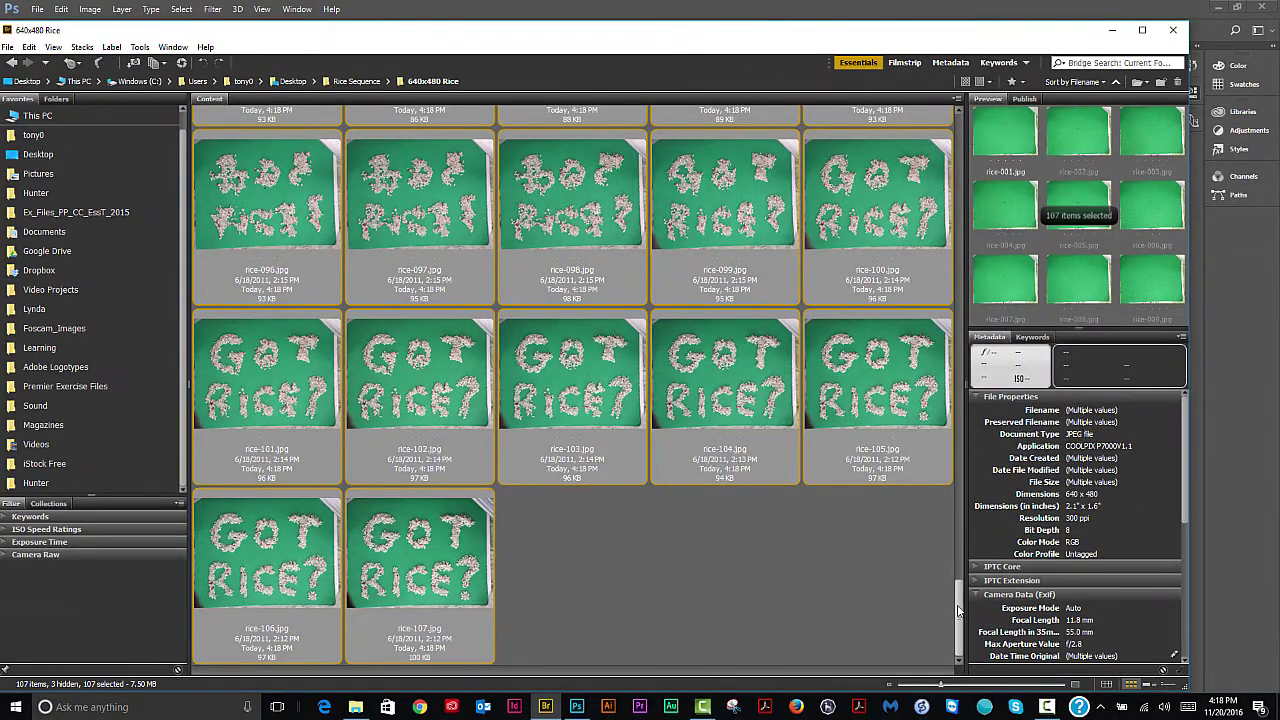
left_click_drag(958, 618, 956, 150)
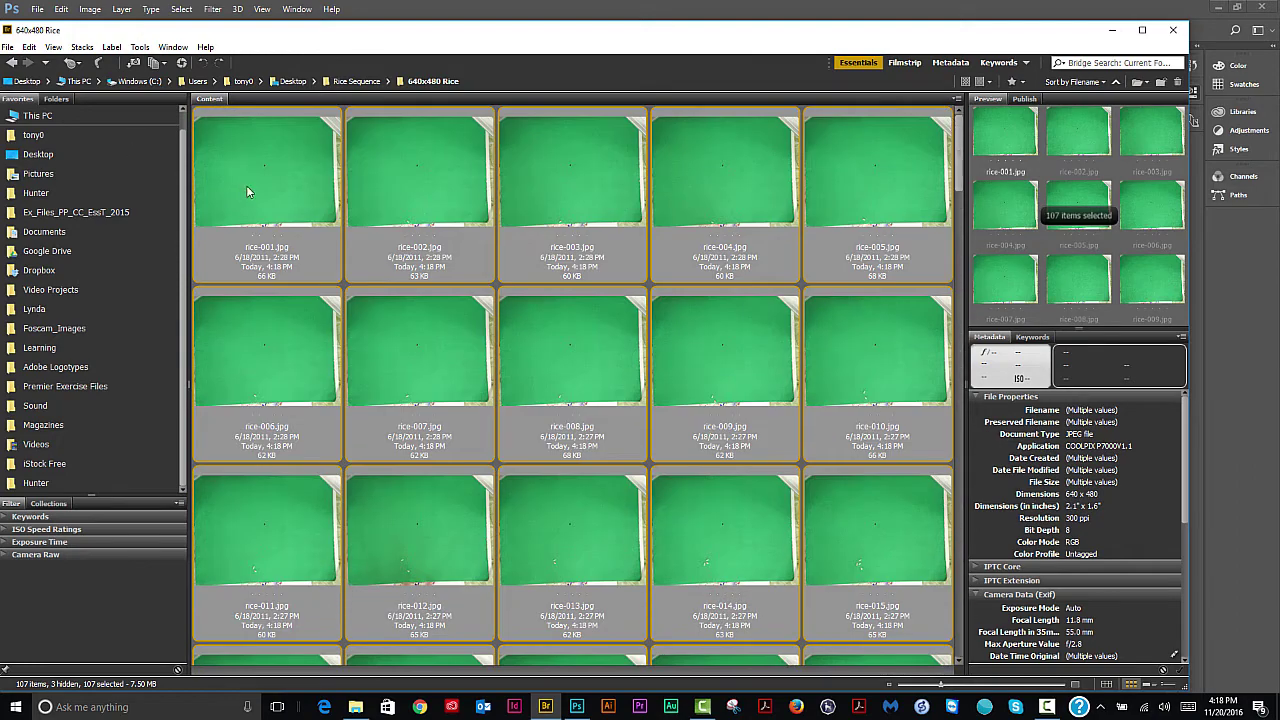
left_click(577, 707)
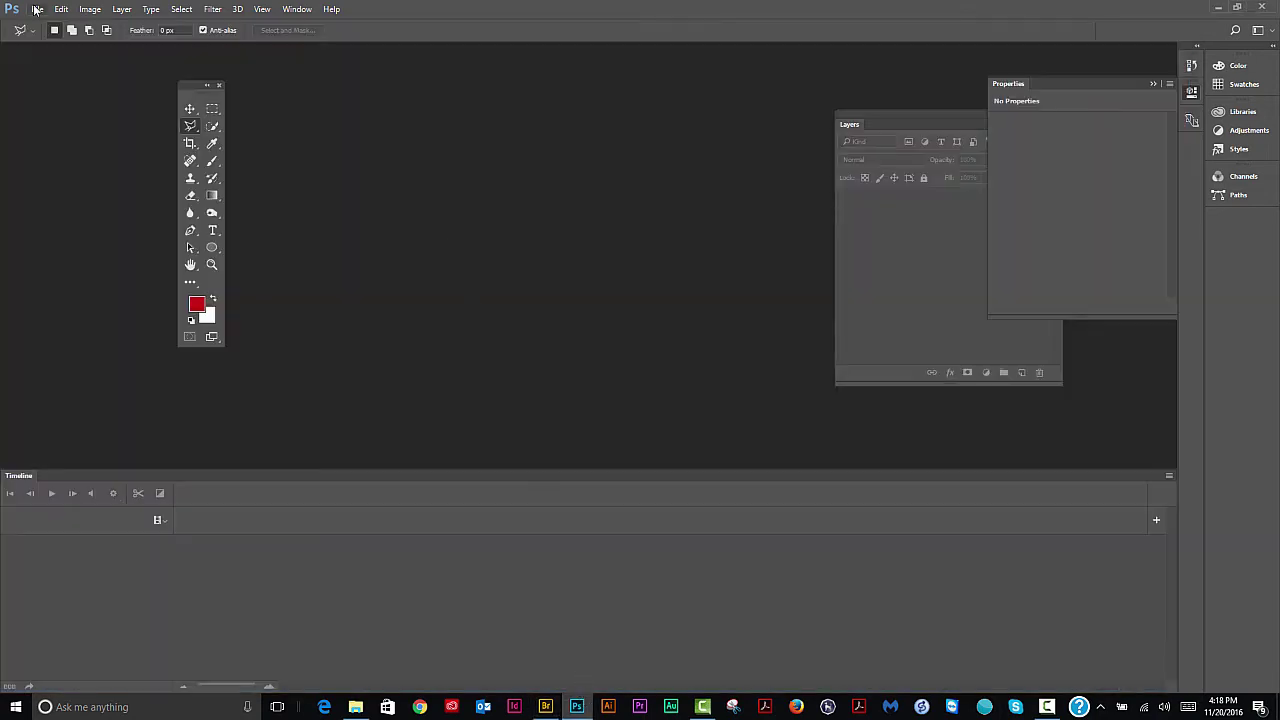
Start opening a file and browse to the 640x480 Rice folder inside Rice Sequence on the Desktop.
left_click(37, 9)
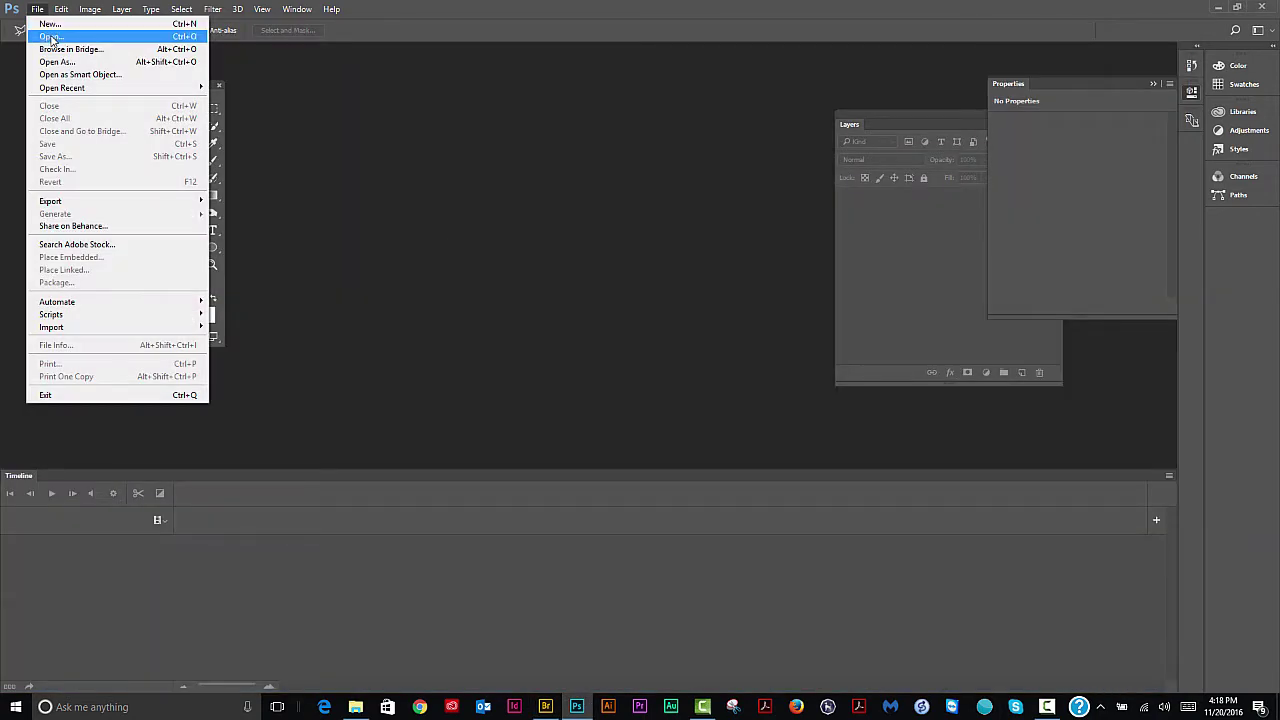
left_click(51, 38)
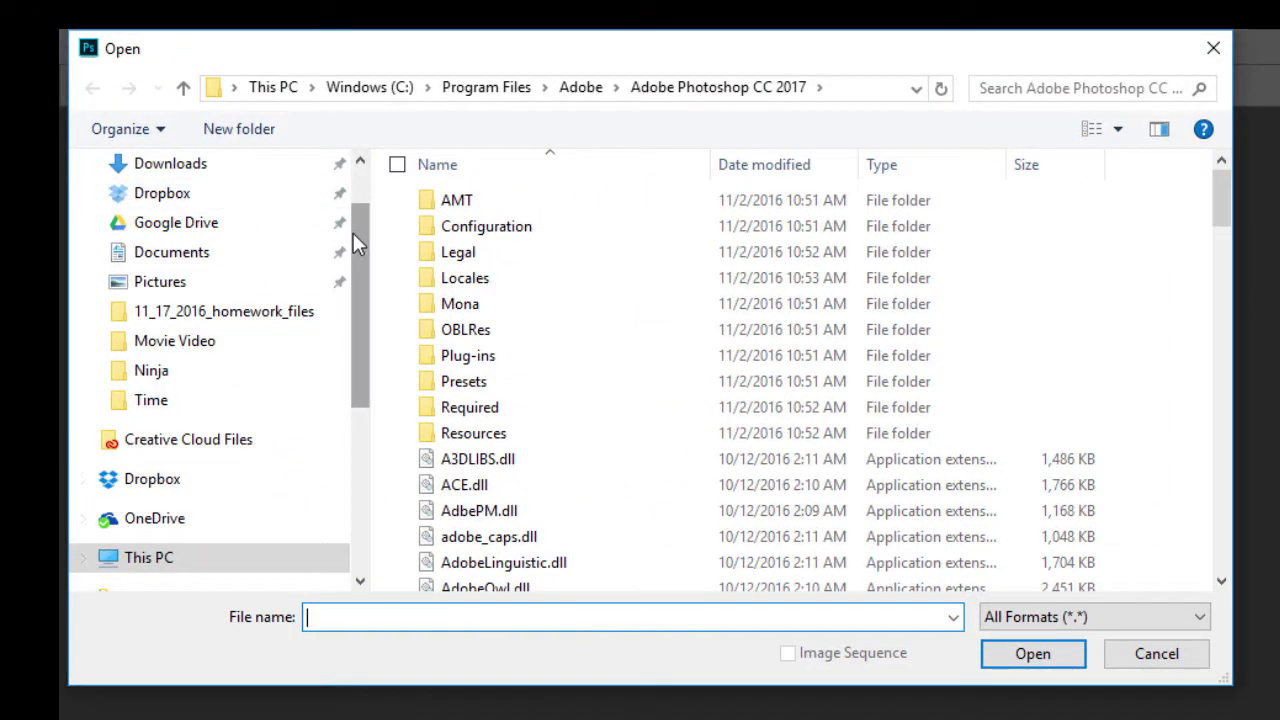
left_click_drag(353, 233, 353, 176)
left_click(190, 217)
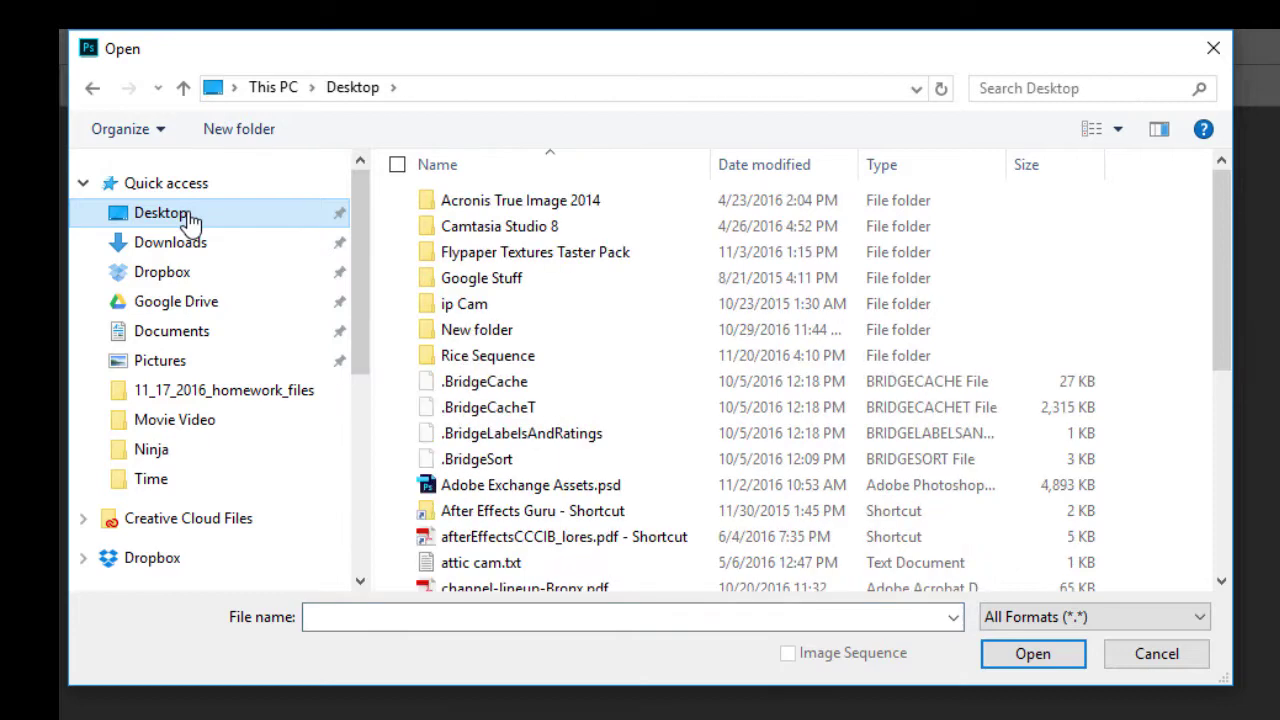
double_click(528, 358)
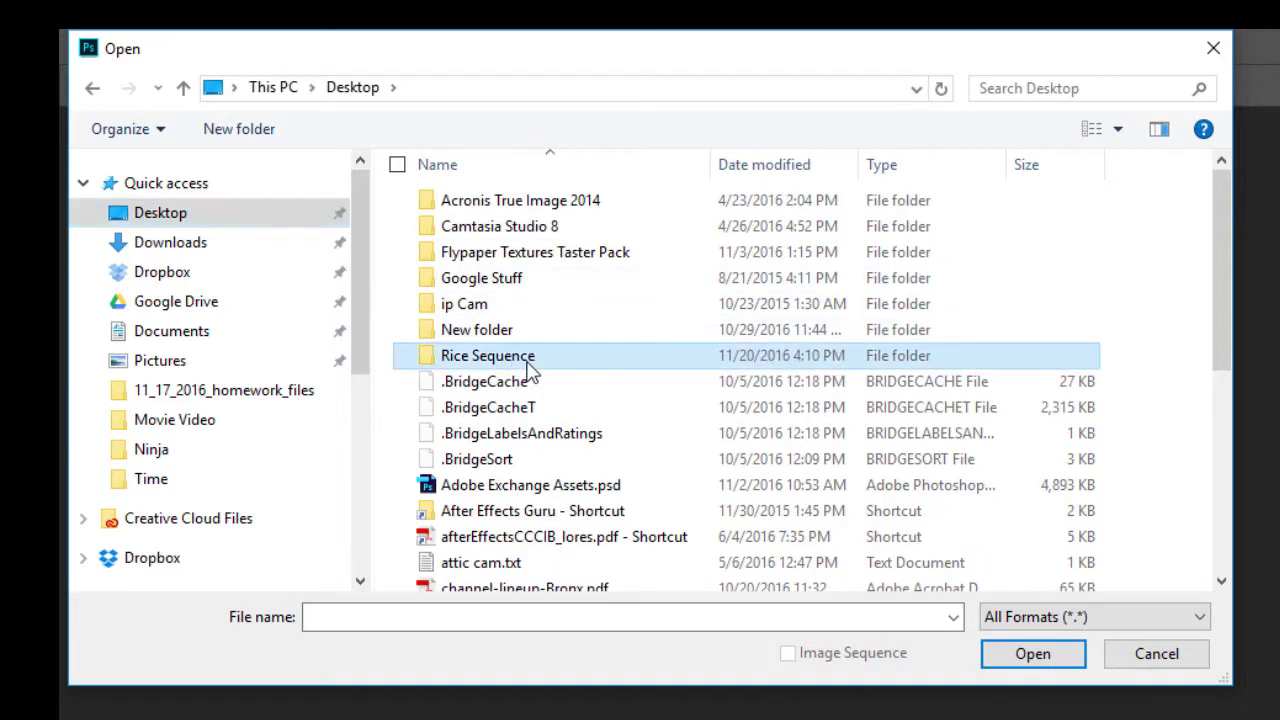
left_click(519, 208)
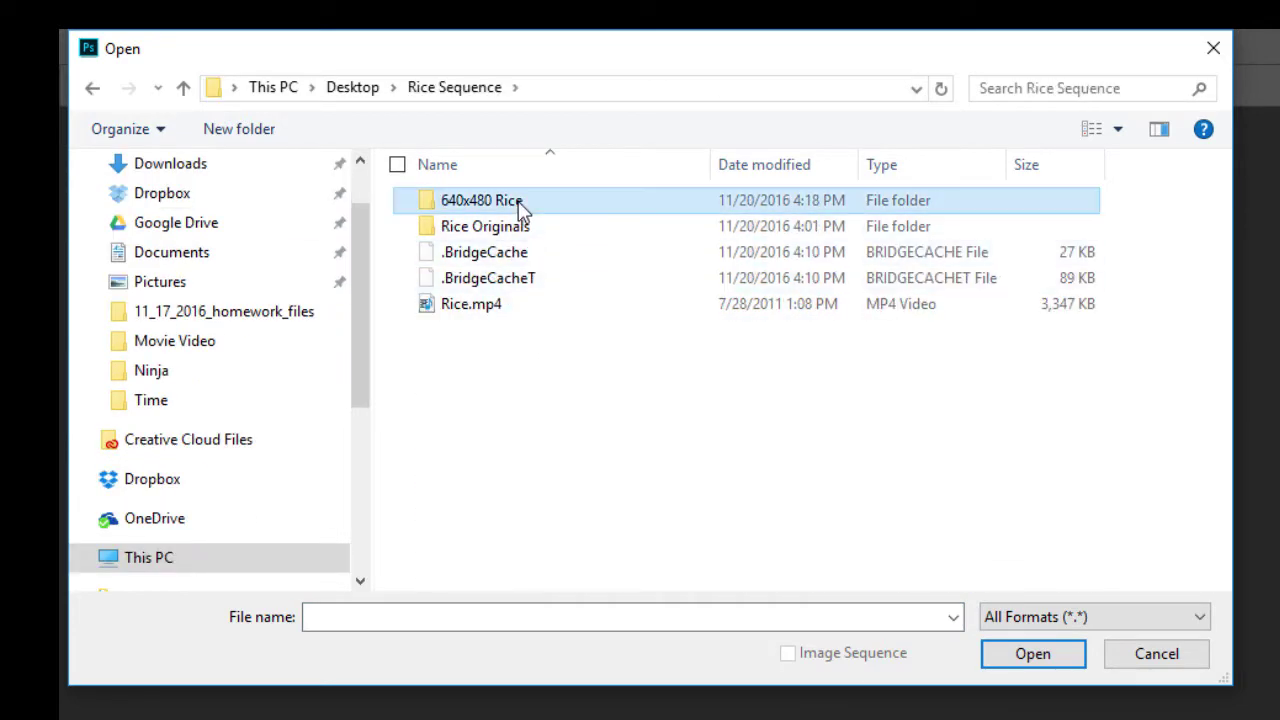
double_click(519, 205)
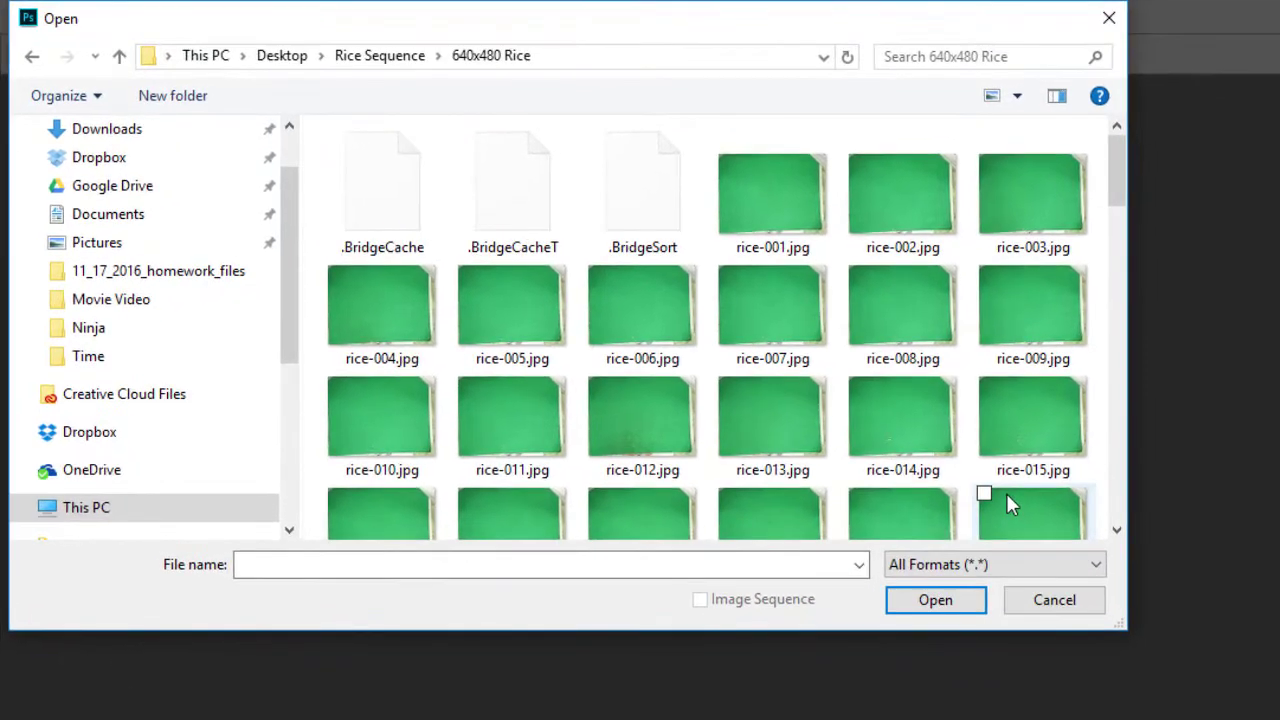
Open rice-001.jpg as an image sequence with a frame rate of 15 fps.
left_click(778, 192)
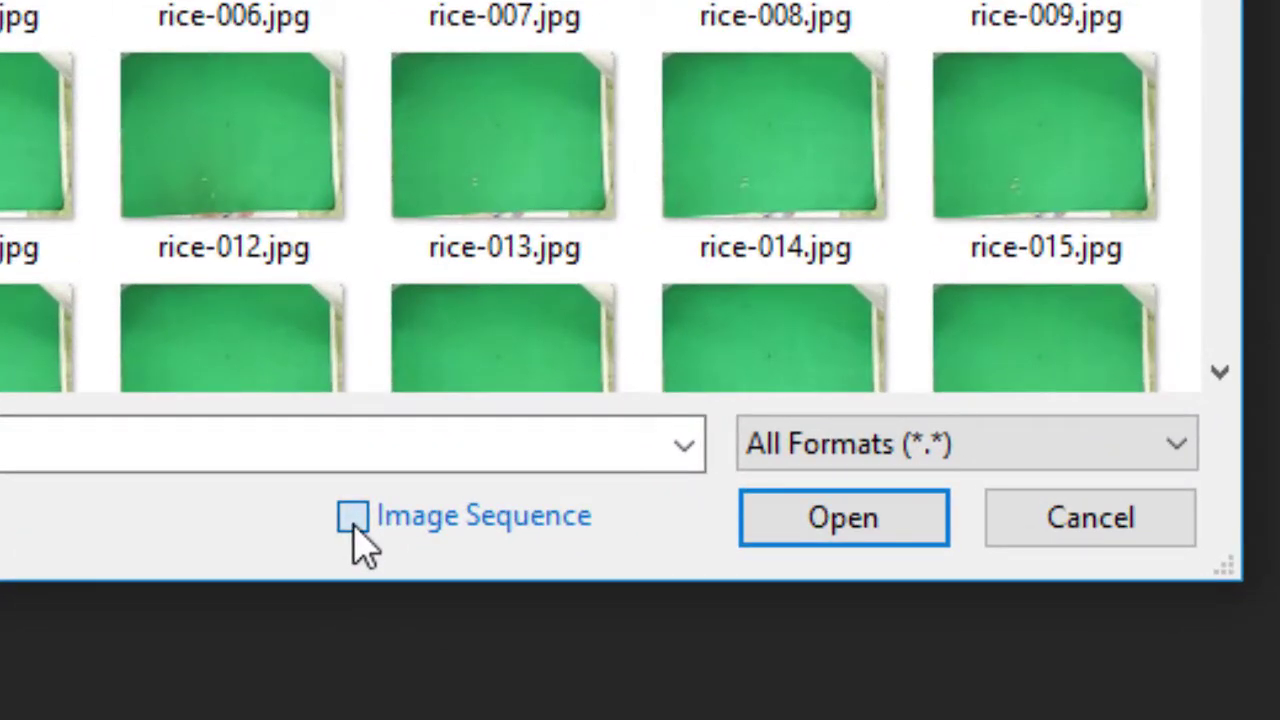
left_click(354, 526)
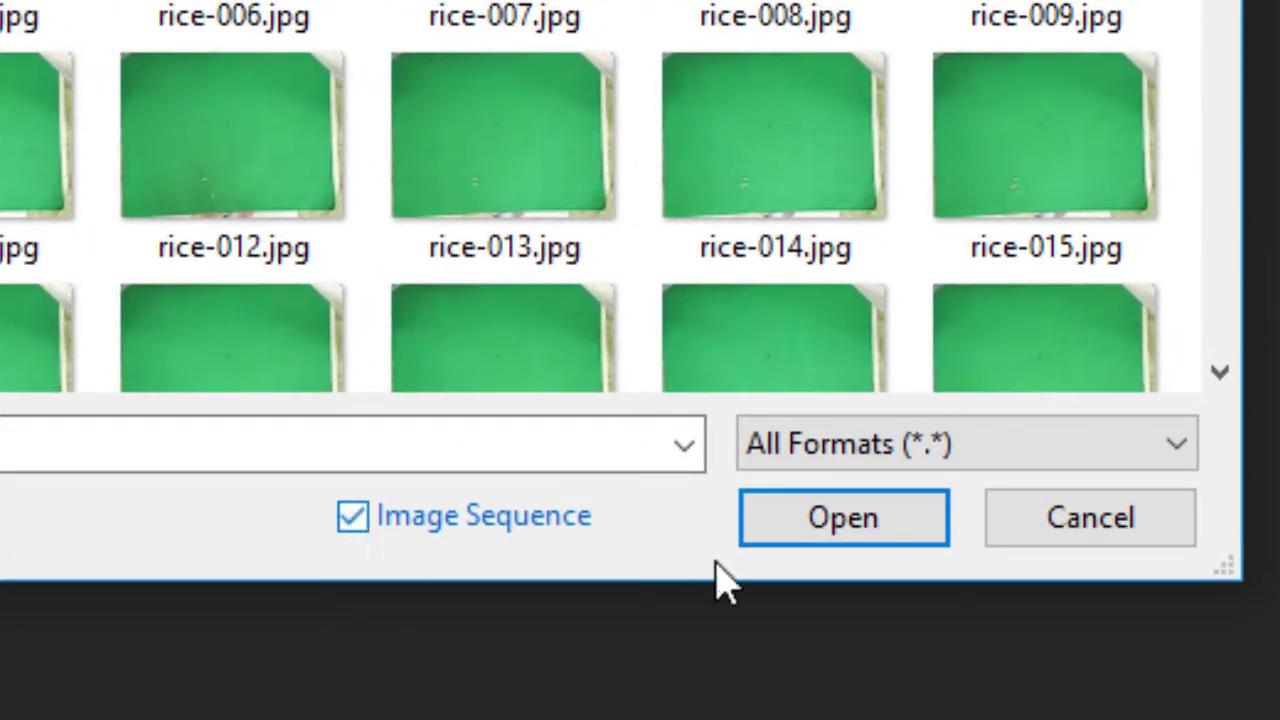
left_click(901, 532)
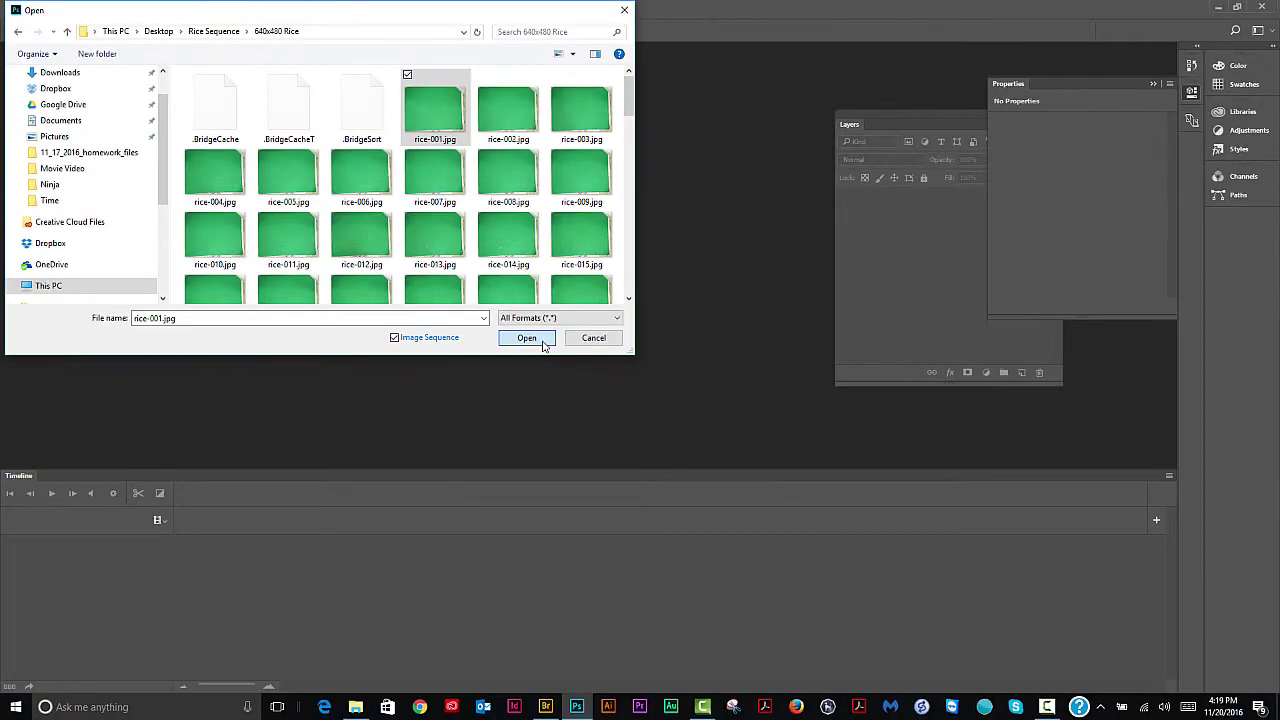
left_click(527, 338)
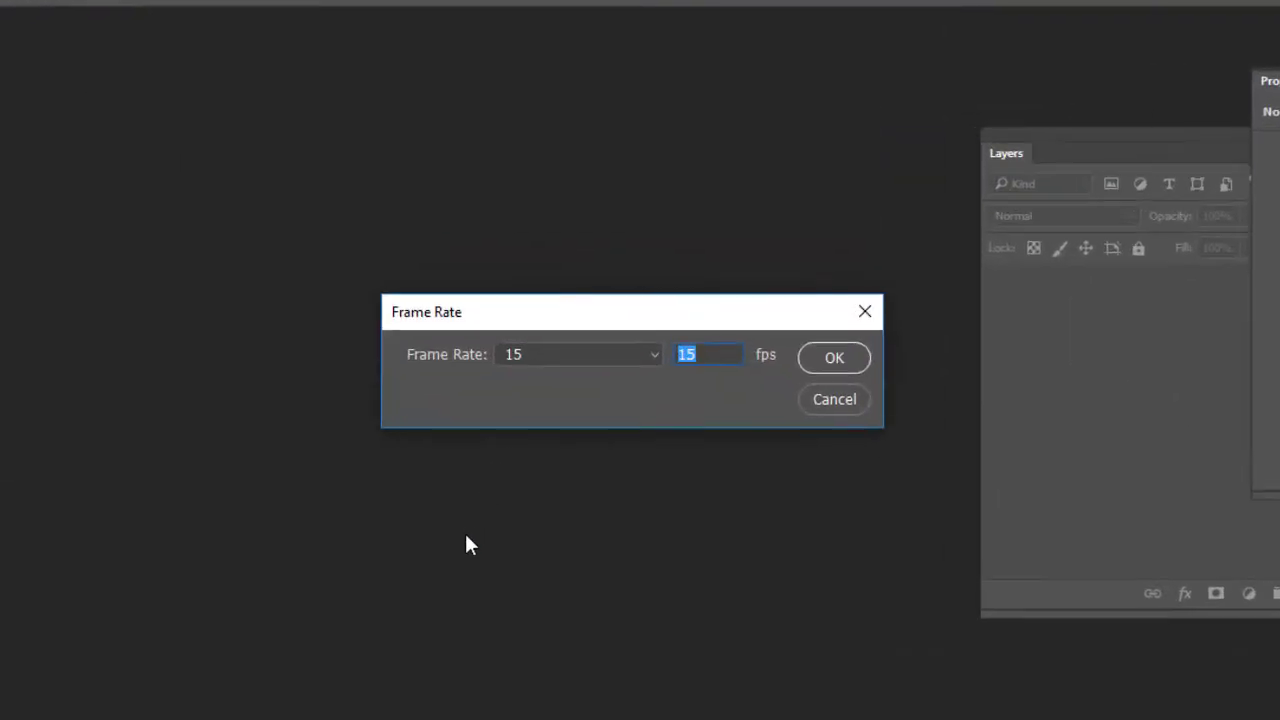
left_click_drag(735, 317, 653, 297)
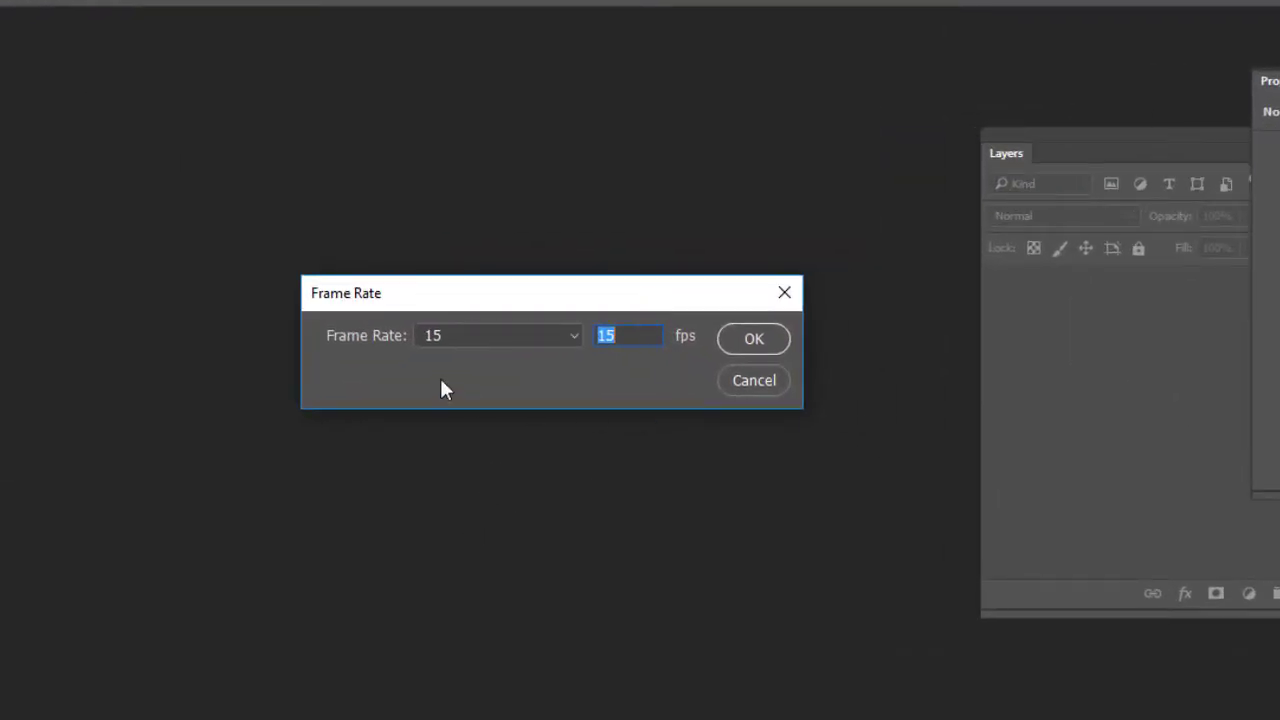
left_click(751, 339)
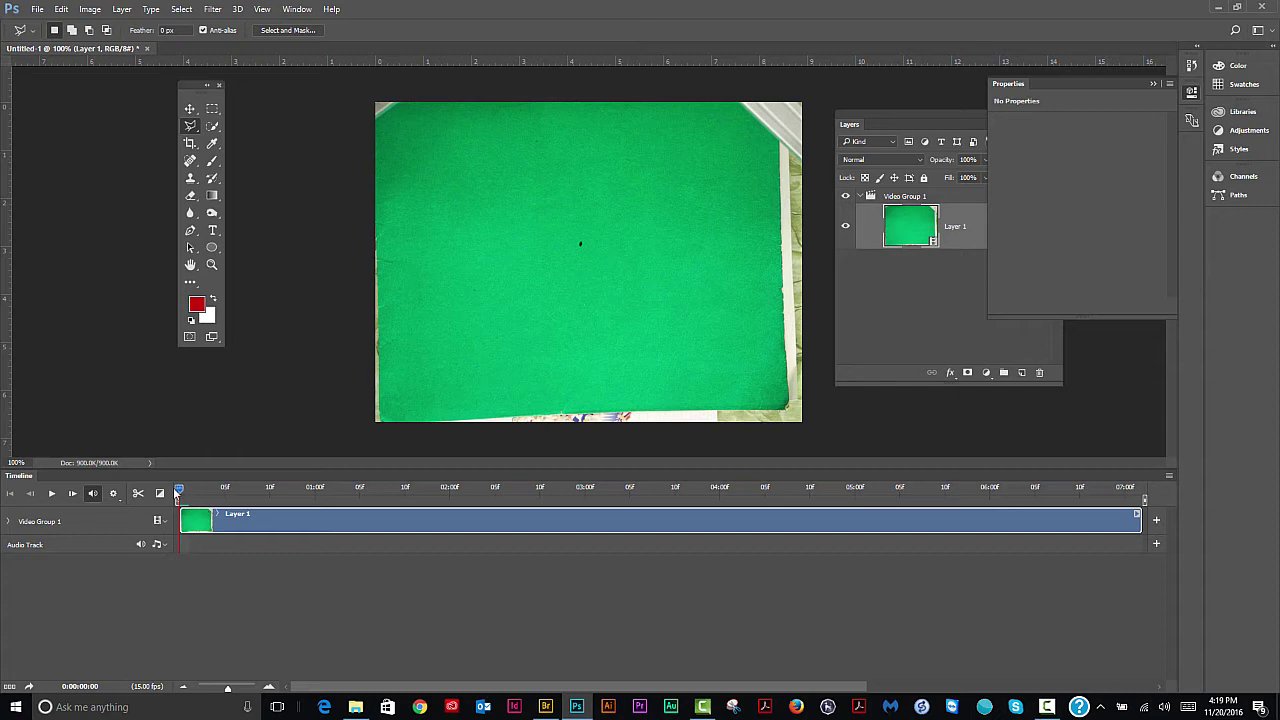
Scrub the playhead along the timeline and play the rice video to review the animation.
left_click_drag(181, 493, 355, 502)
key("space")
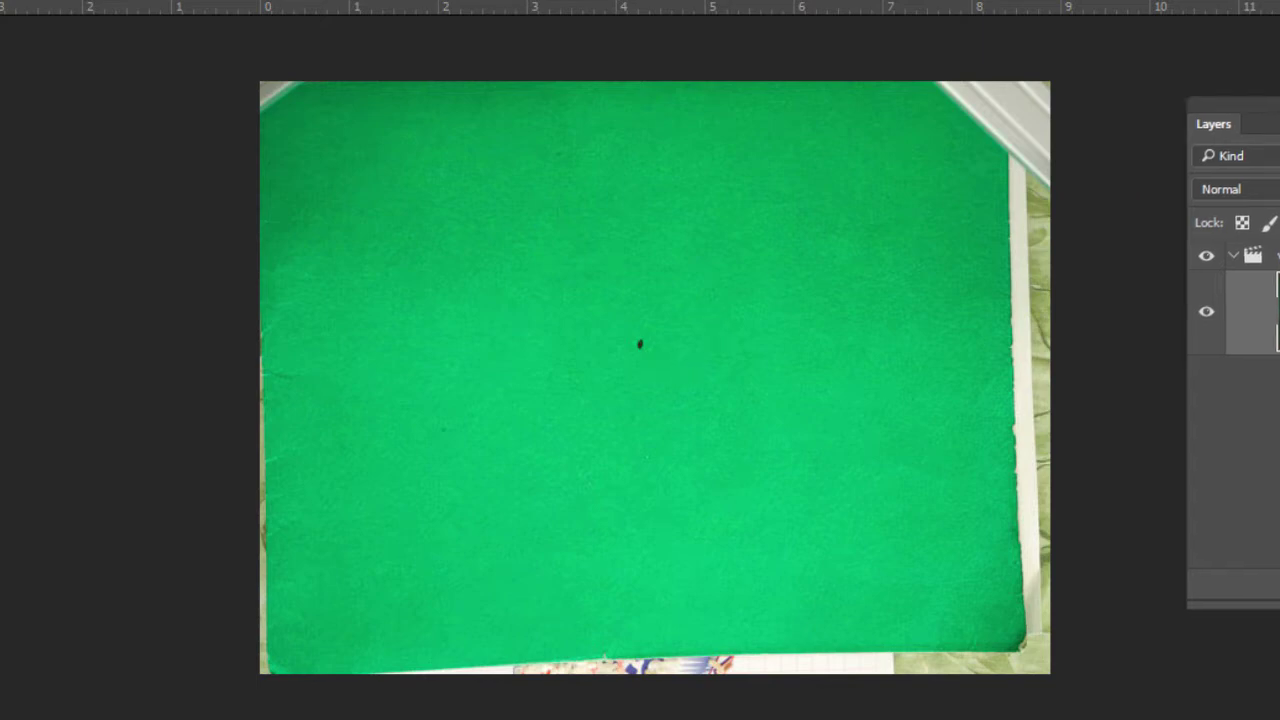
Heal the dark speck at the centre of the first frame with the Spot Healing Brush, and check the timeline's shortcut-key option.
scroll(83, 485, "up", 1)
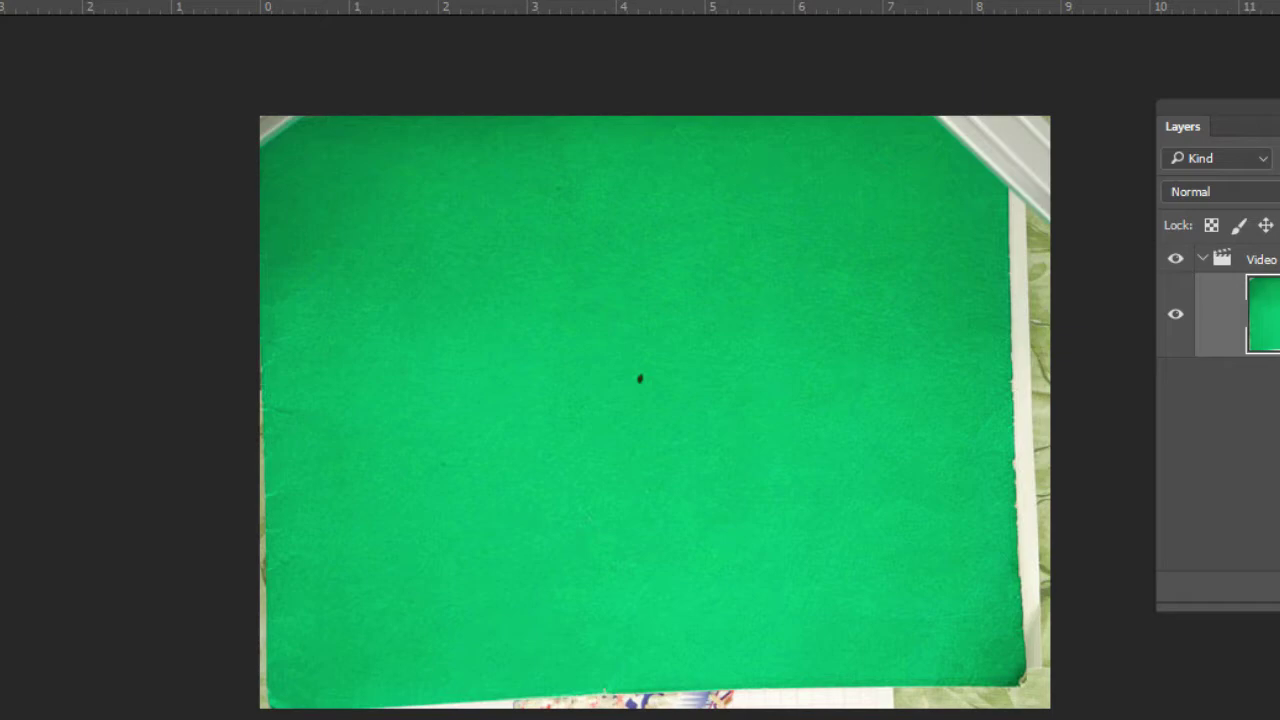
left_click(18, 190)
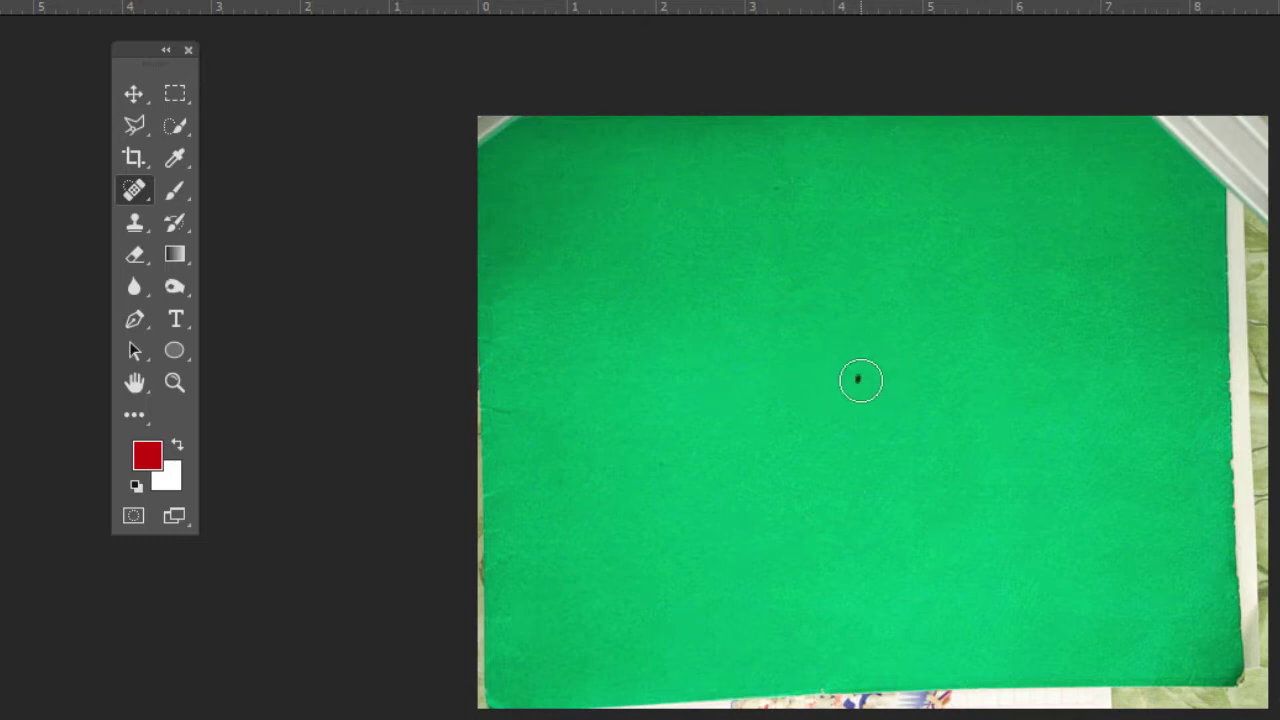
left_click(861, 380)
key("ctrl+z")
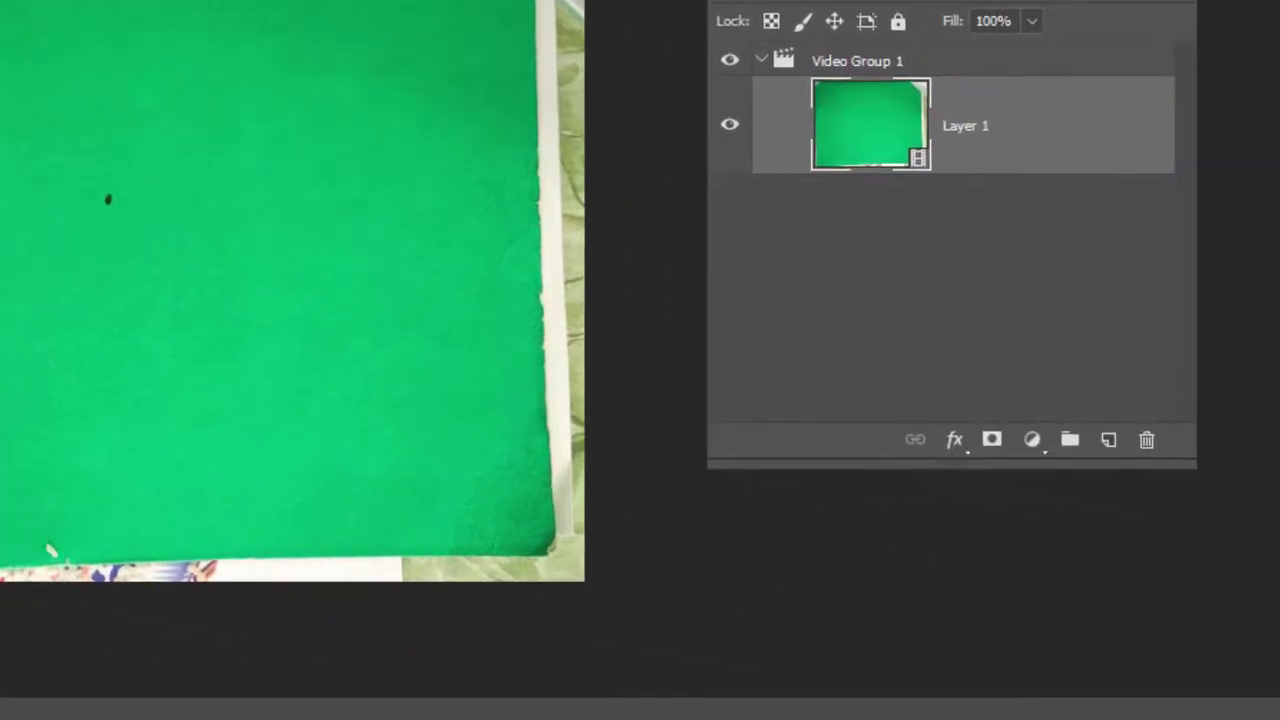
left_click(990, 667)
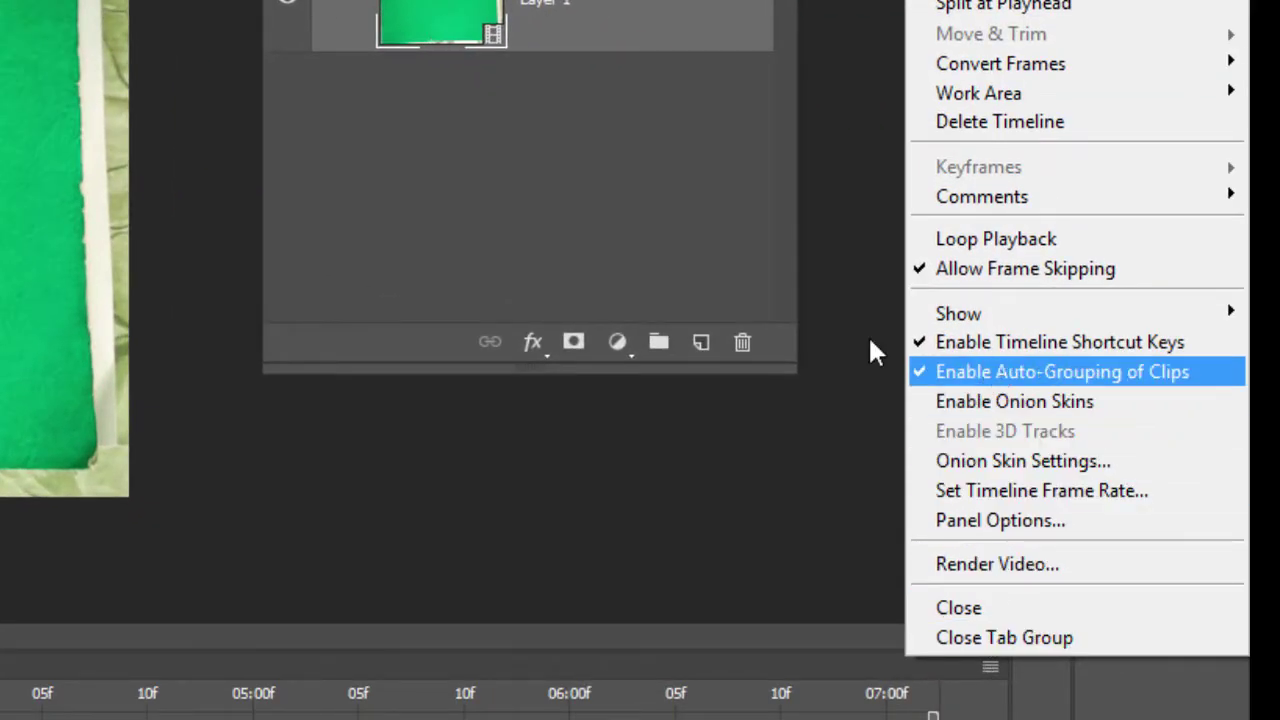
key("Escape")
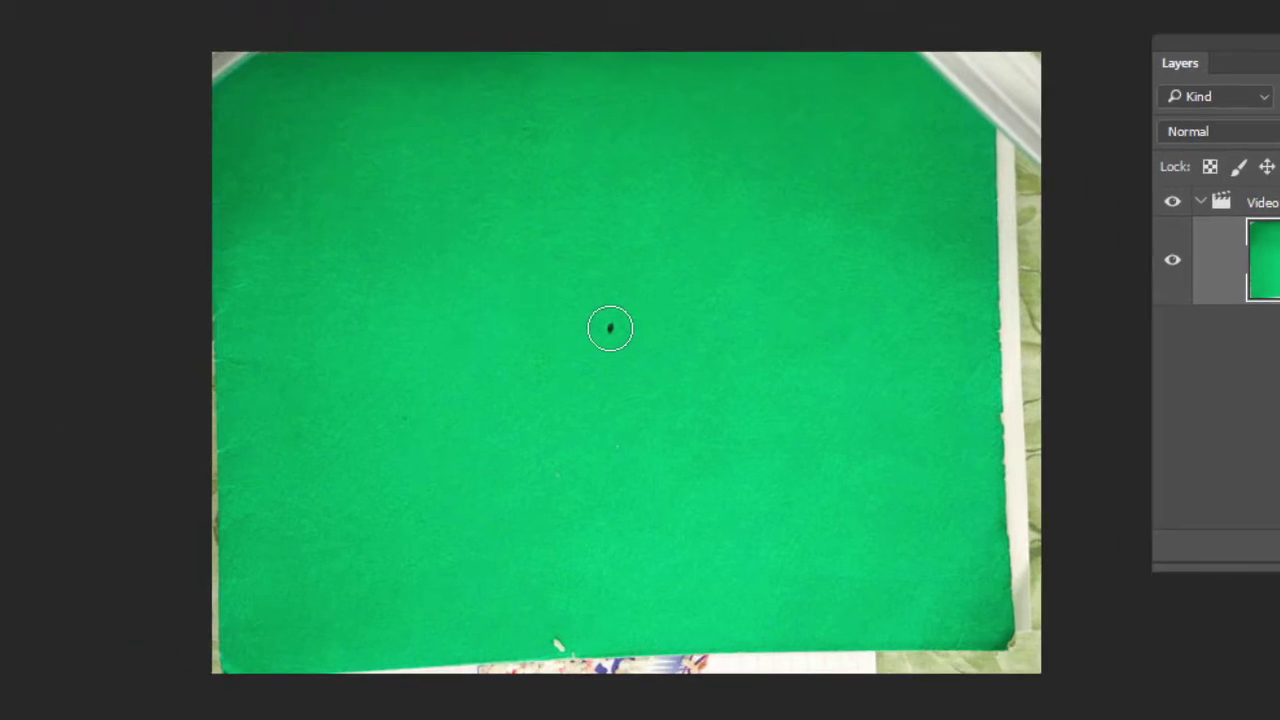
Heal the dark speck at the centre of each following frame of the rice video with the Spot Healing Brush.
left_click(610, 327)
left_click(610, 327)
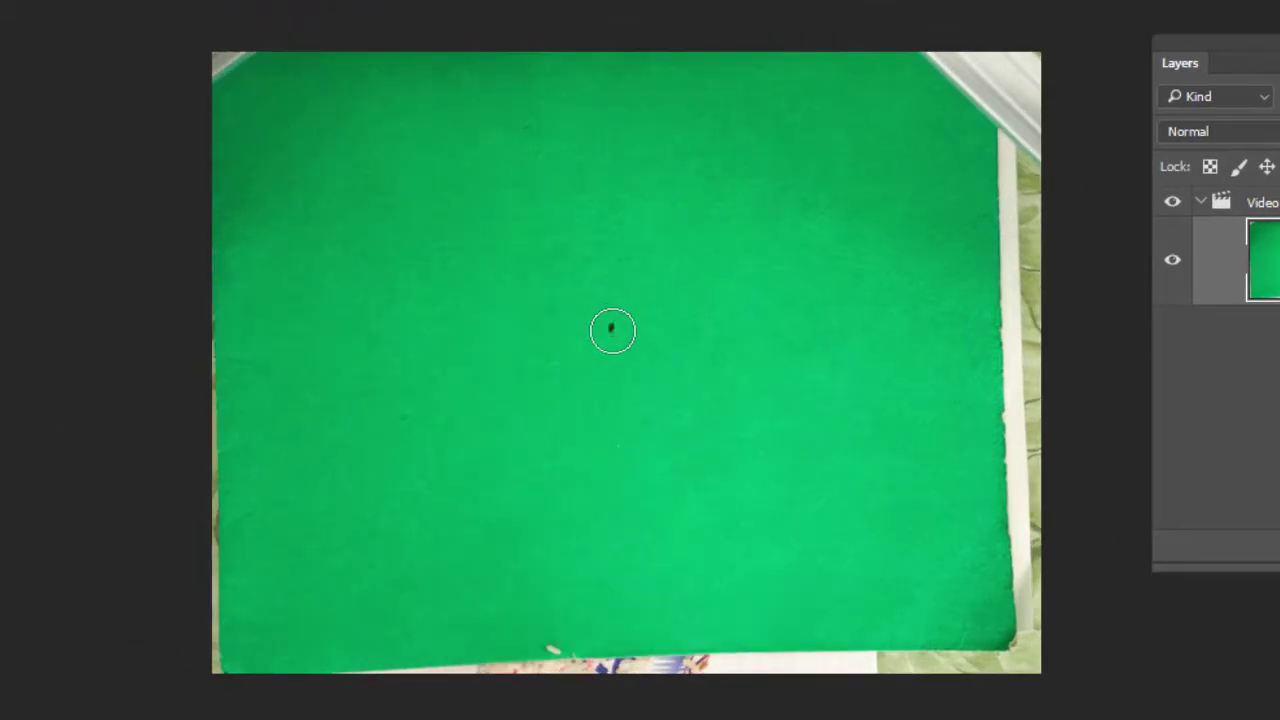
left_click(612, 331)
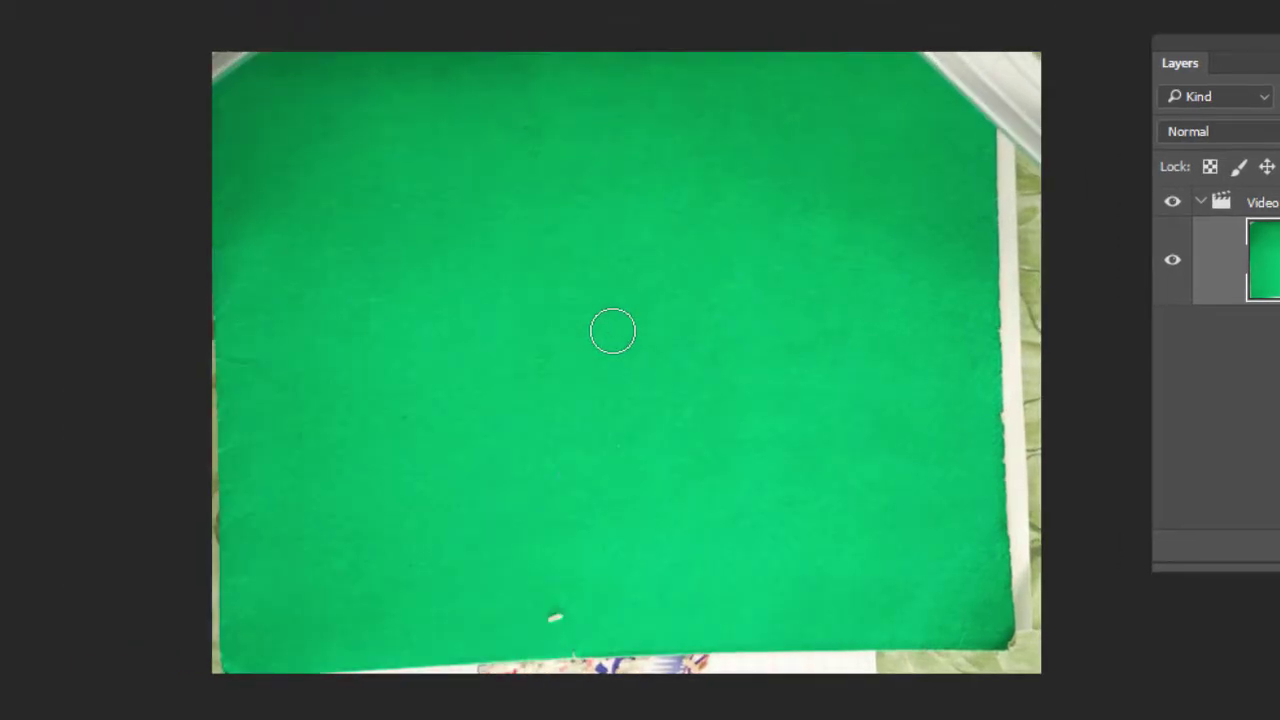
left_click(612, 331)
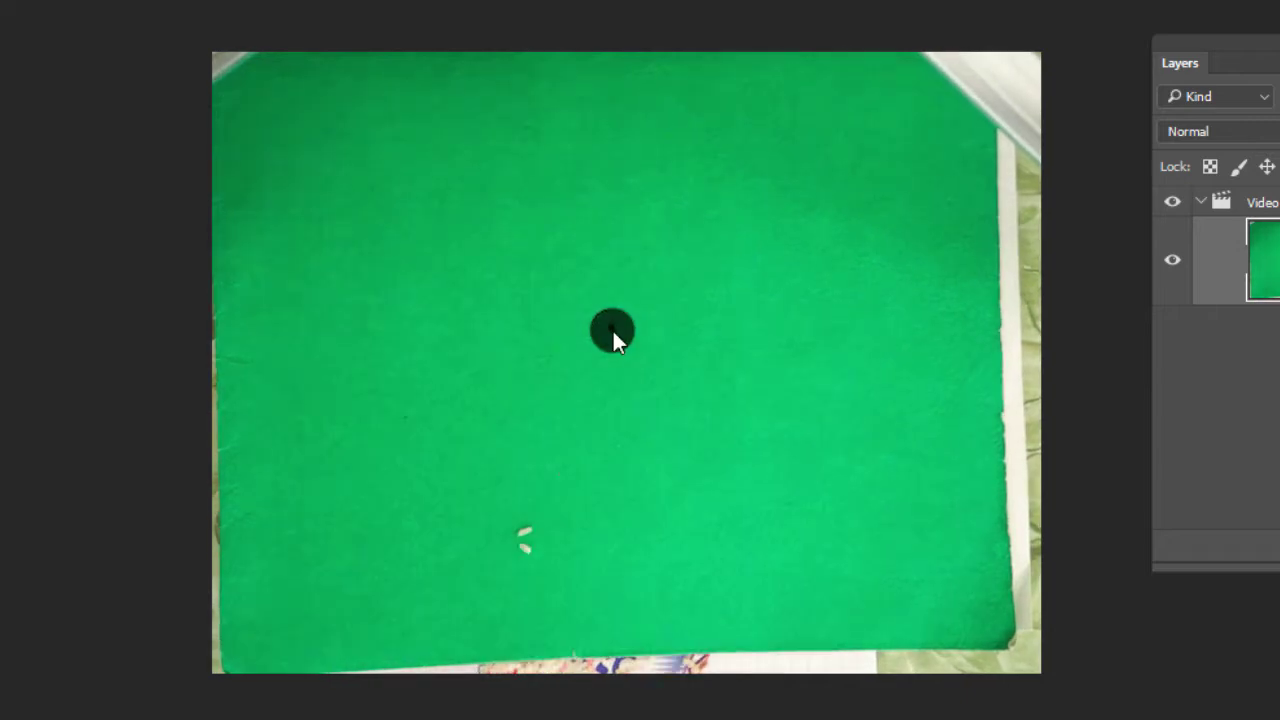
left_click(612, 329)
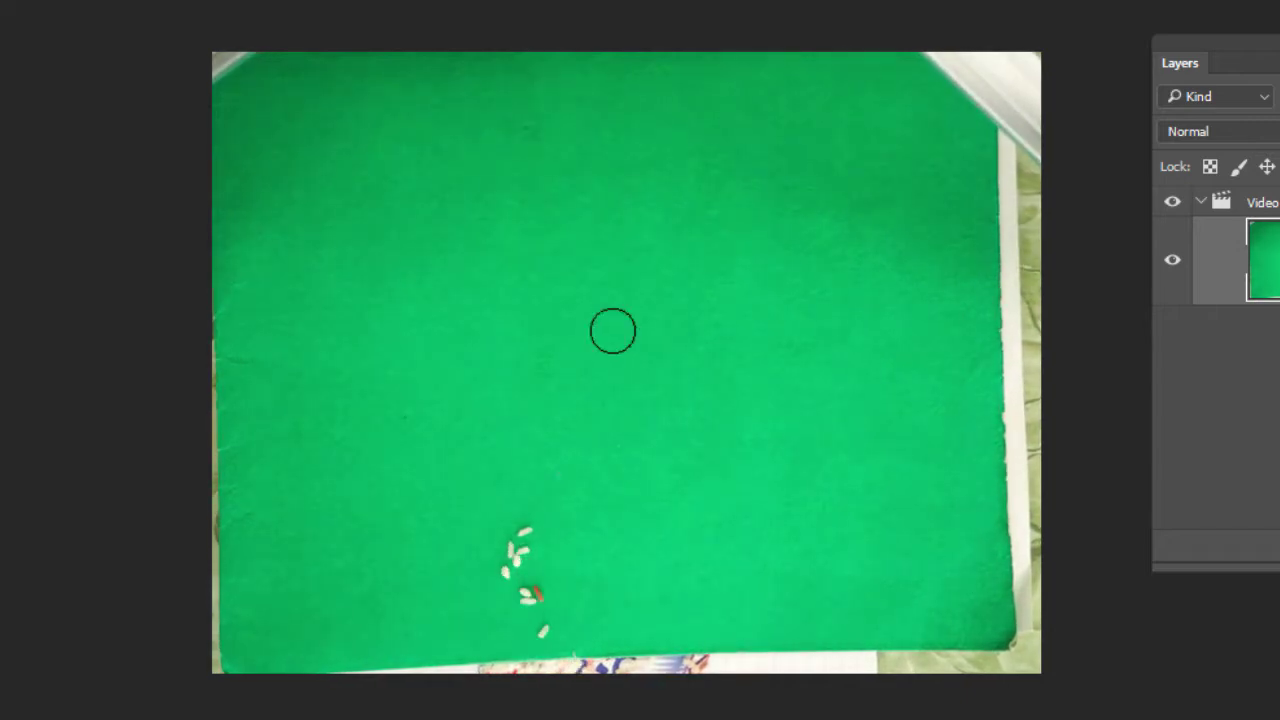
left_click(612, 329)
left_click(612, 331)
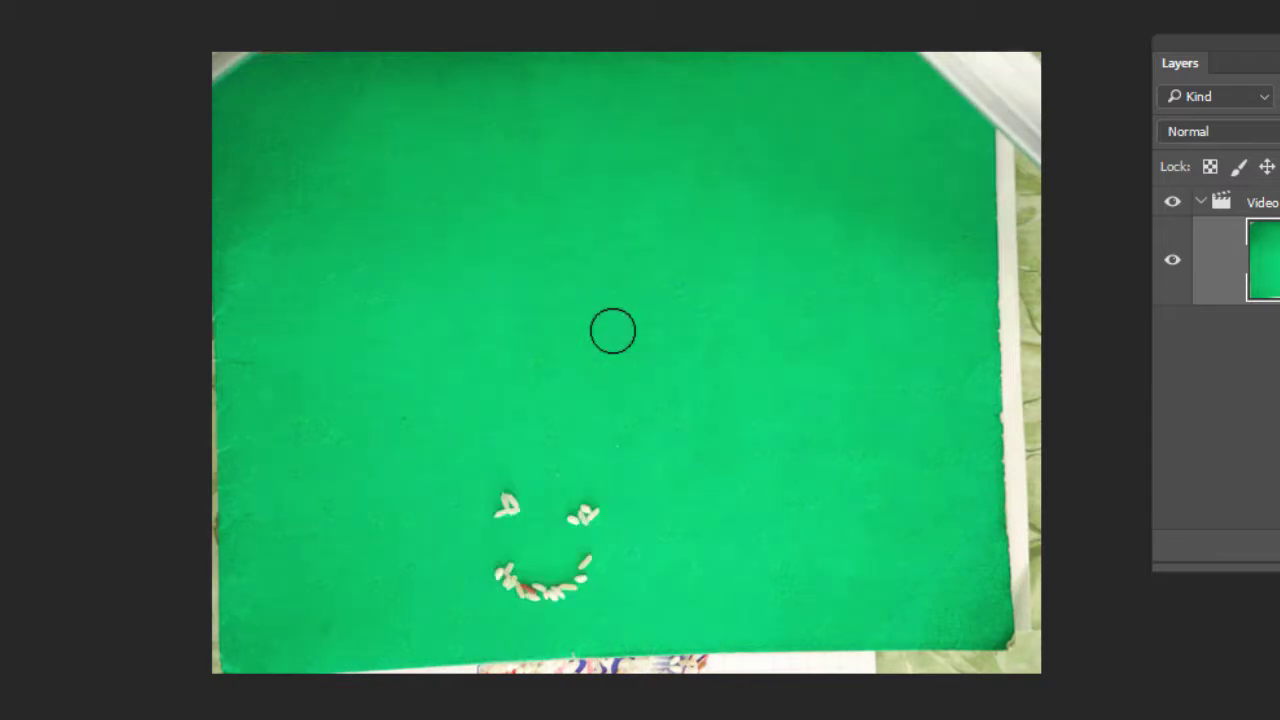
left_click(612, 331)
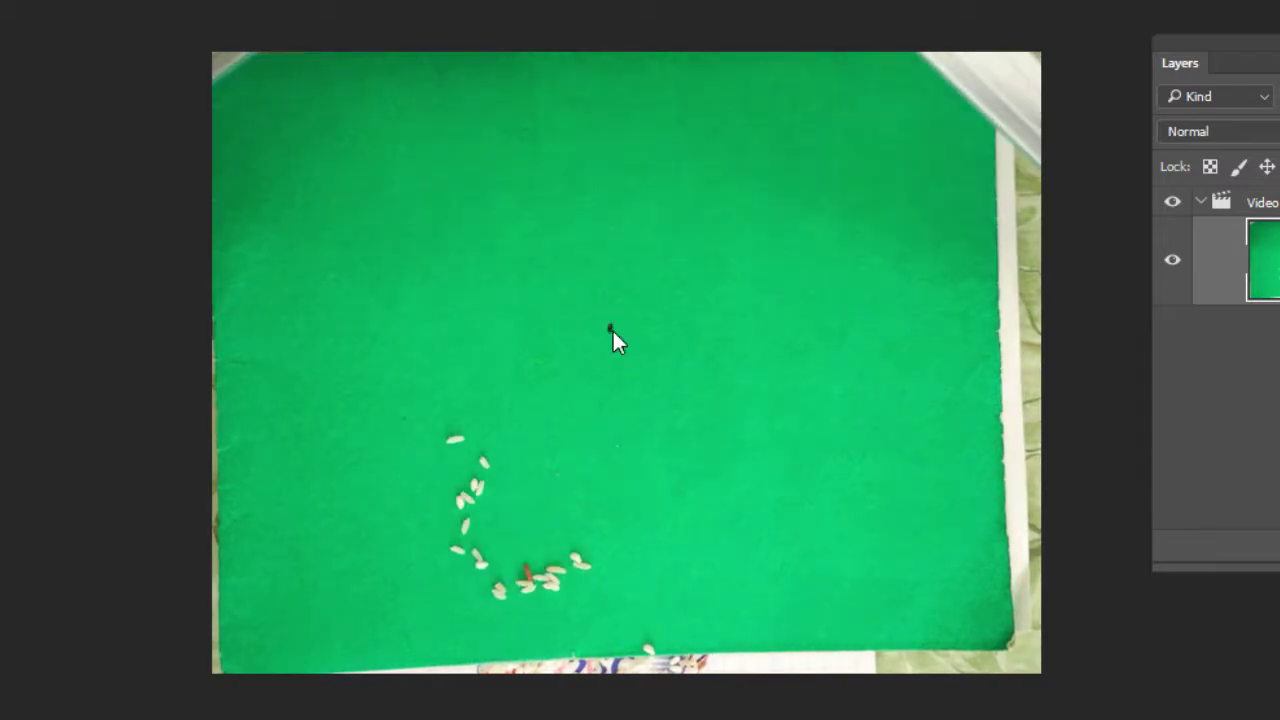
left_click(692, 345)
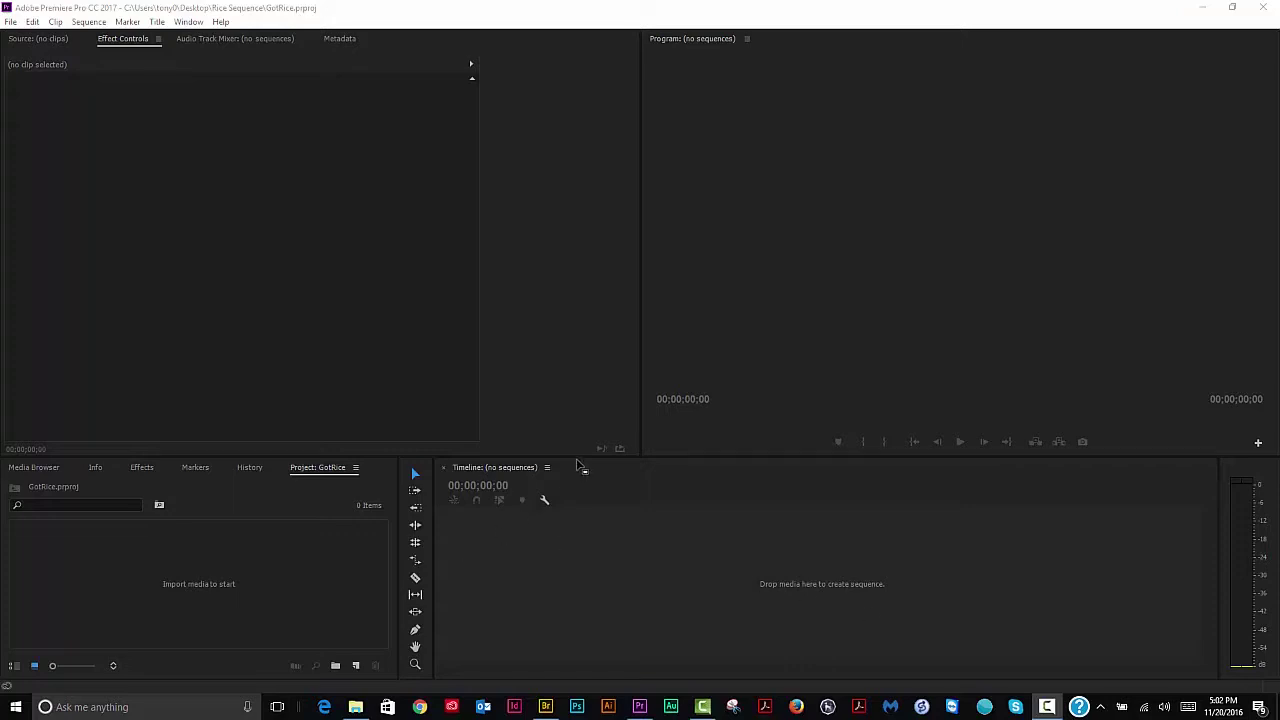
In the GotRice project in Premiere Pro, import RiceSeq.psd from the Rice Sequence folder as a Sequence at Document Size.
left_click_drag(578, 457, 581, 431)
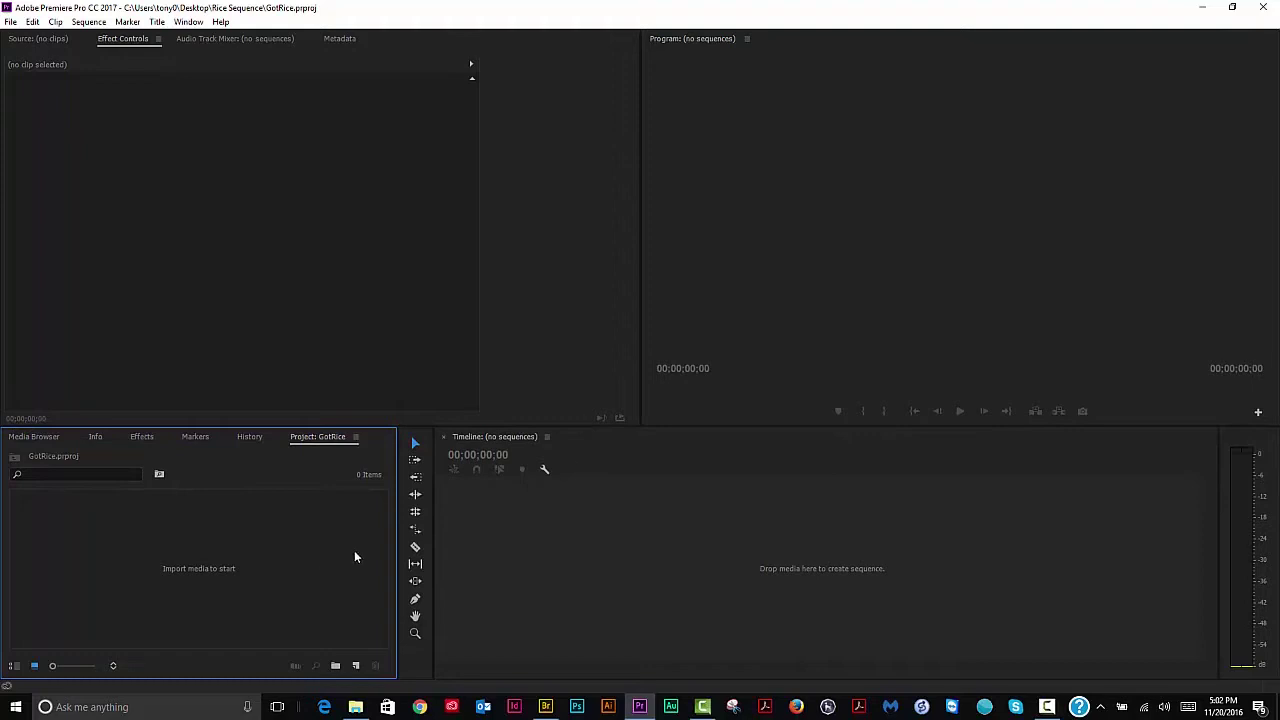
double_click(302, 555)
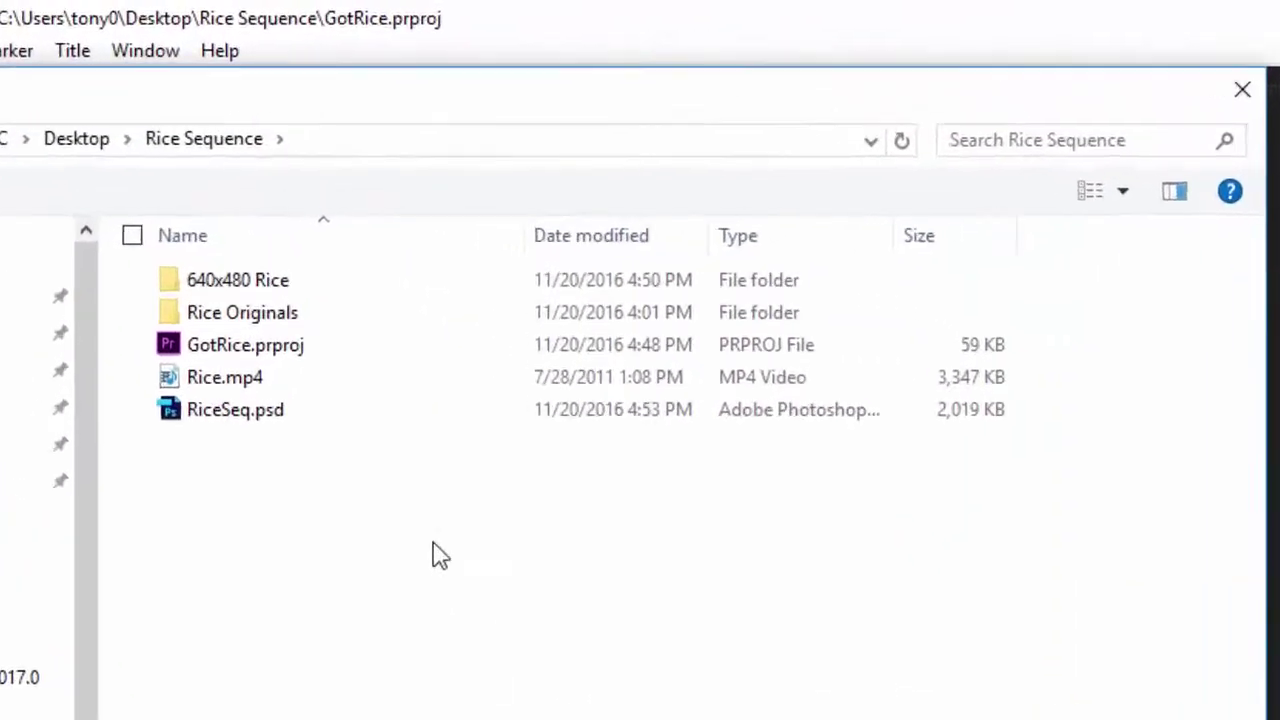
left_click(240, 399)
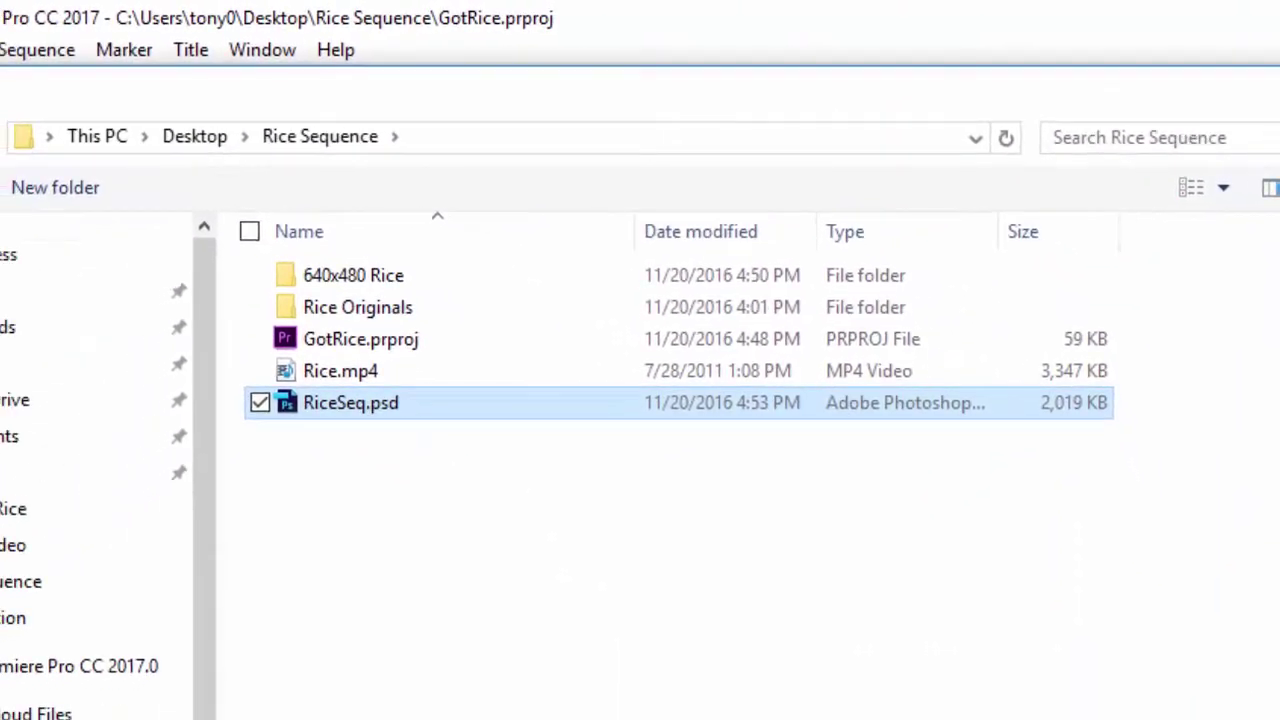
key("Return")
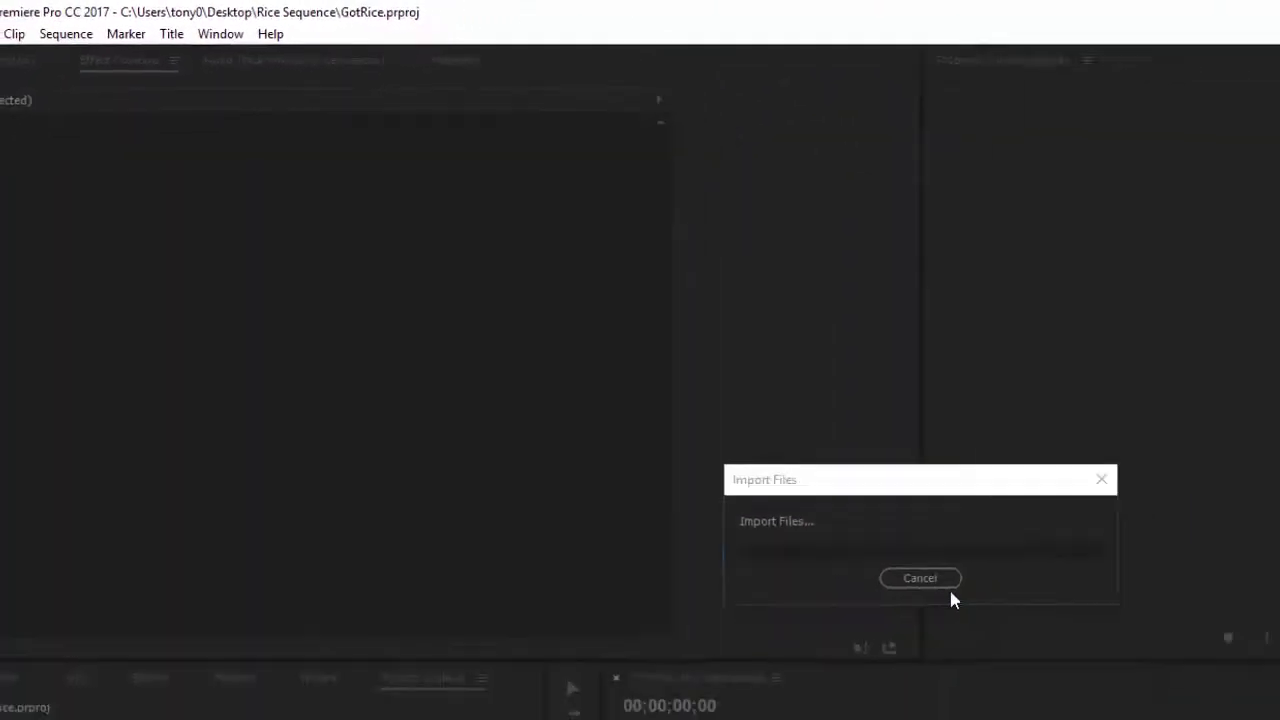
left_click(686, 276)
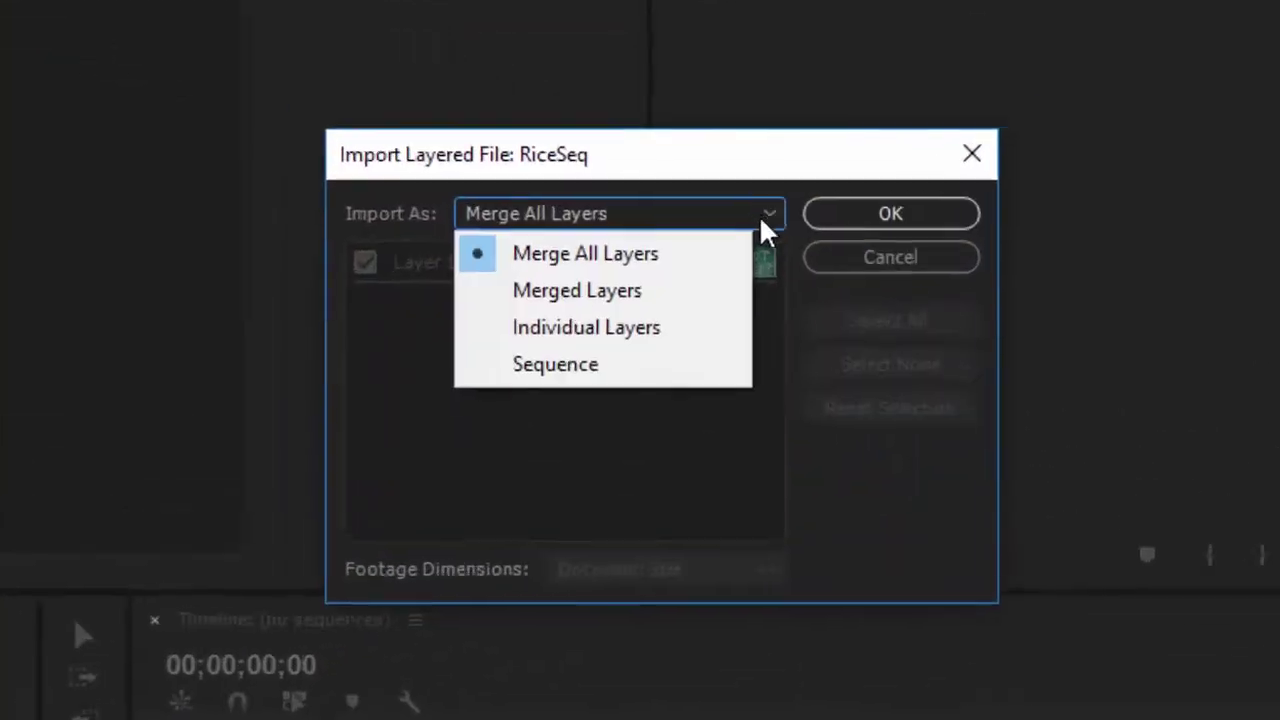
left_click(662, 336)
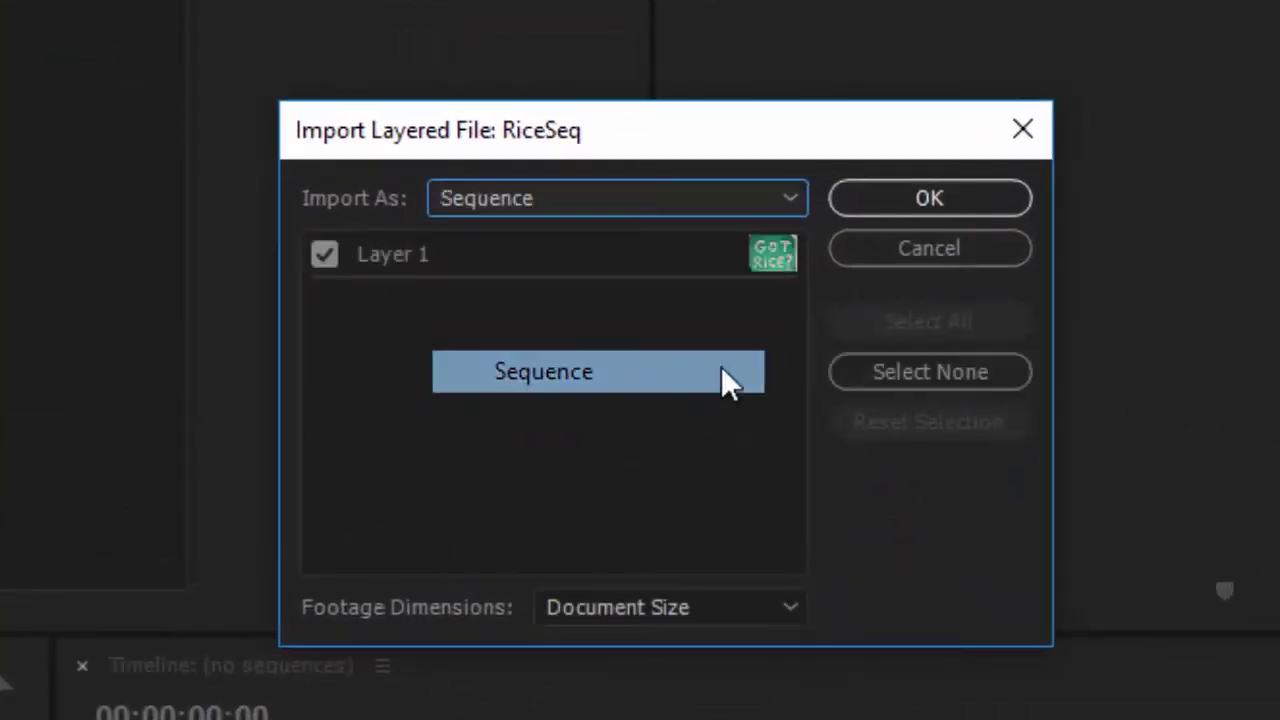
left_click(960, 200)
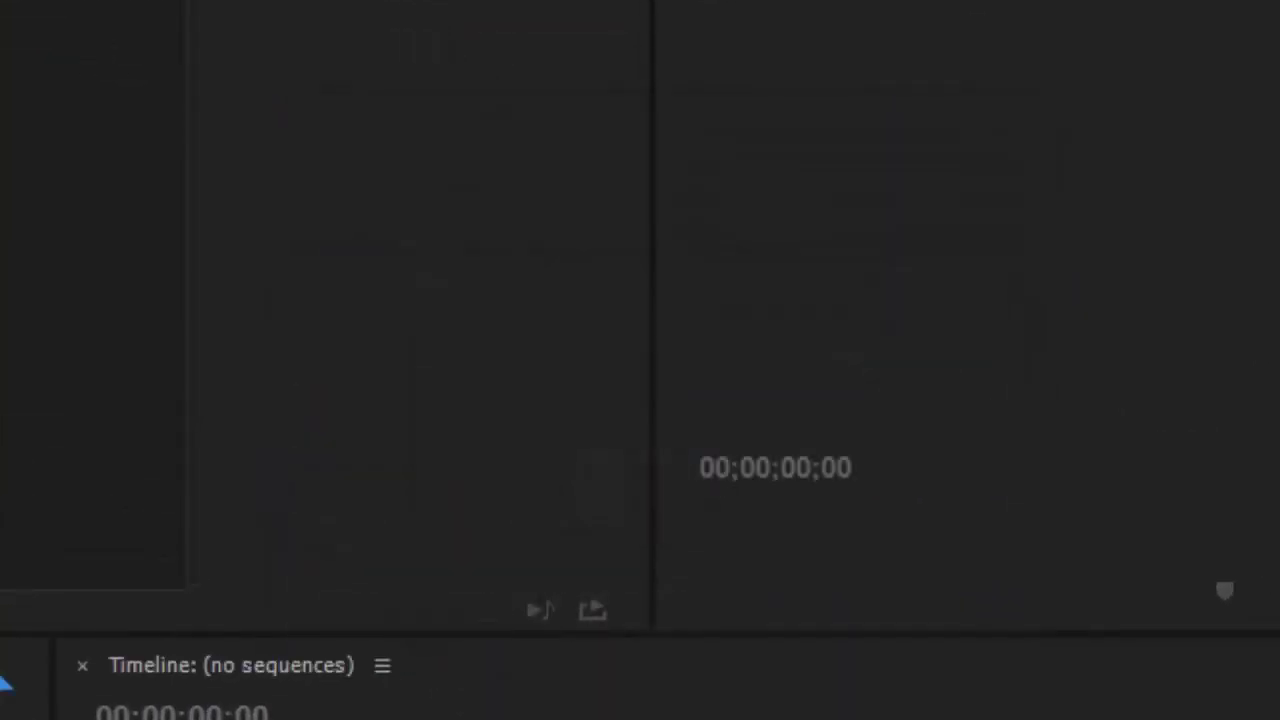
List the project items by name, open the RiceSeq sequence from the RiceSeq bin, and scrub through it.
left_click(16, 666)
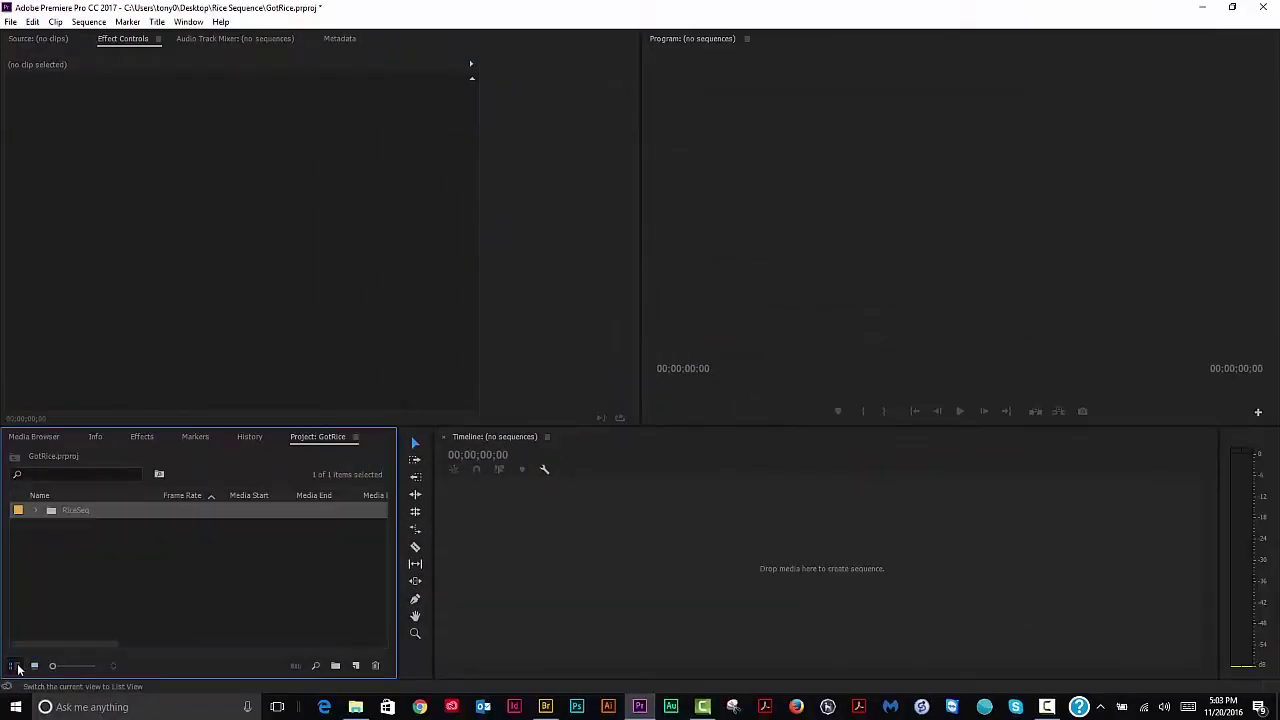
left_click(35, 510)
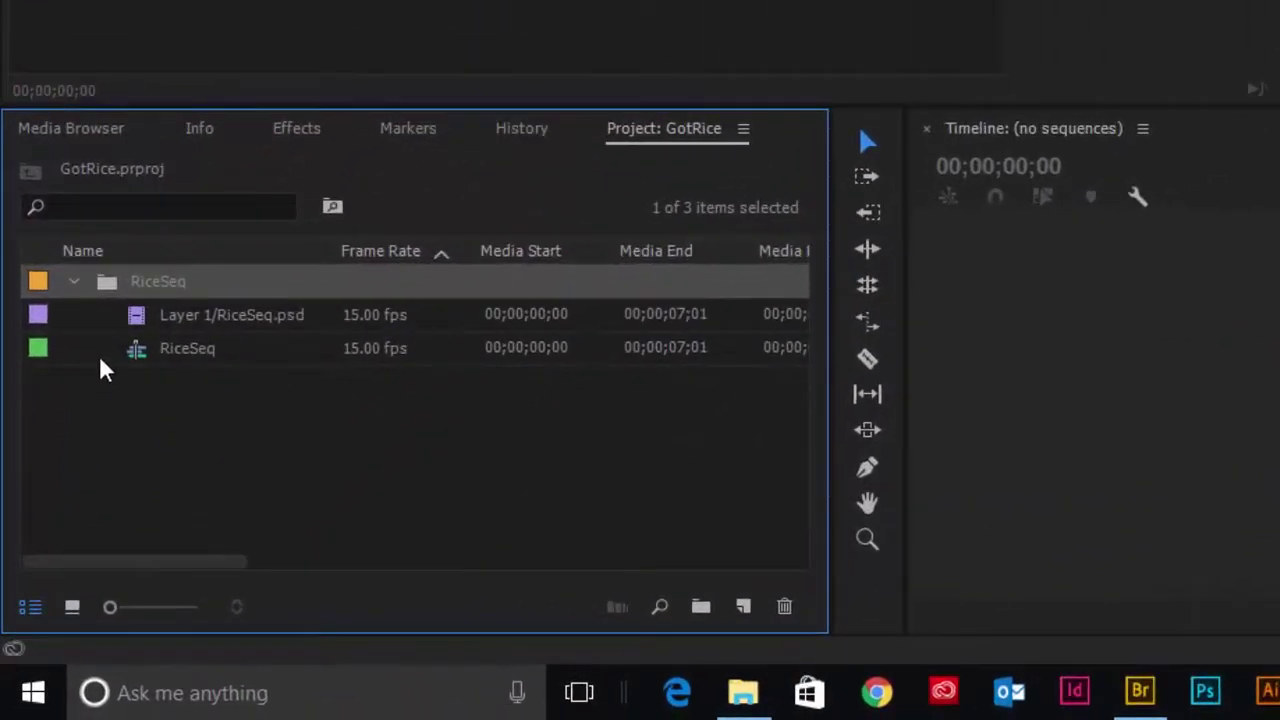
mouse_move(141, 366)
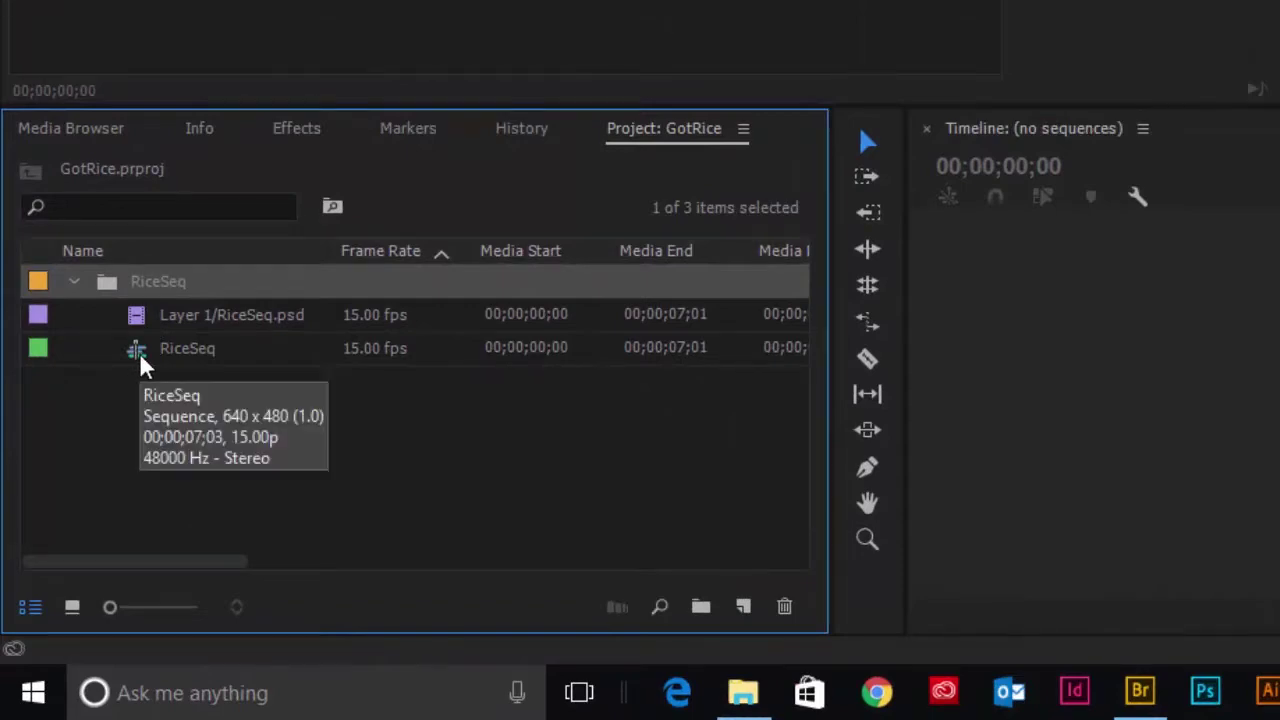
double_click(141, 366)
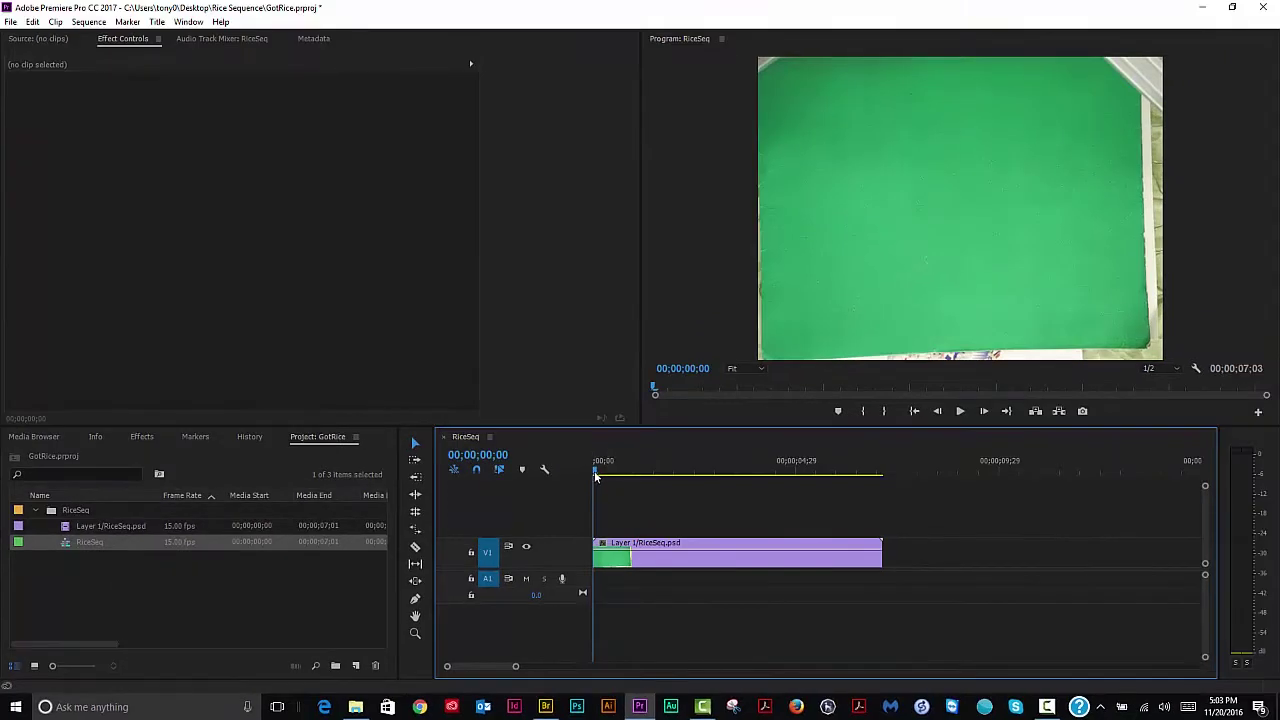
left_click_drag(596, 477, 829, 502)
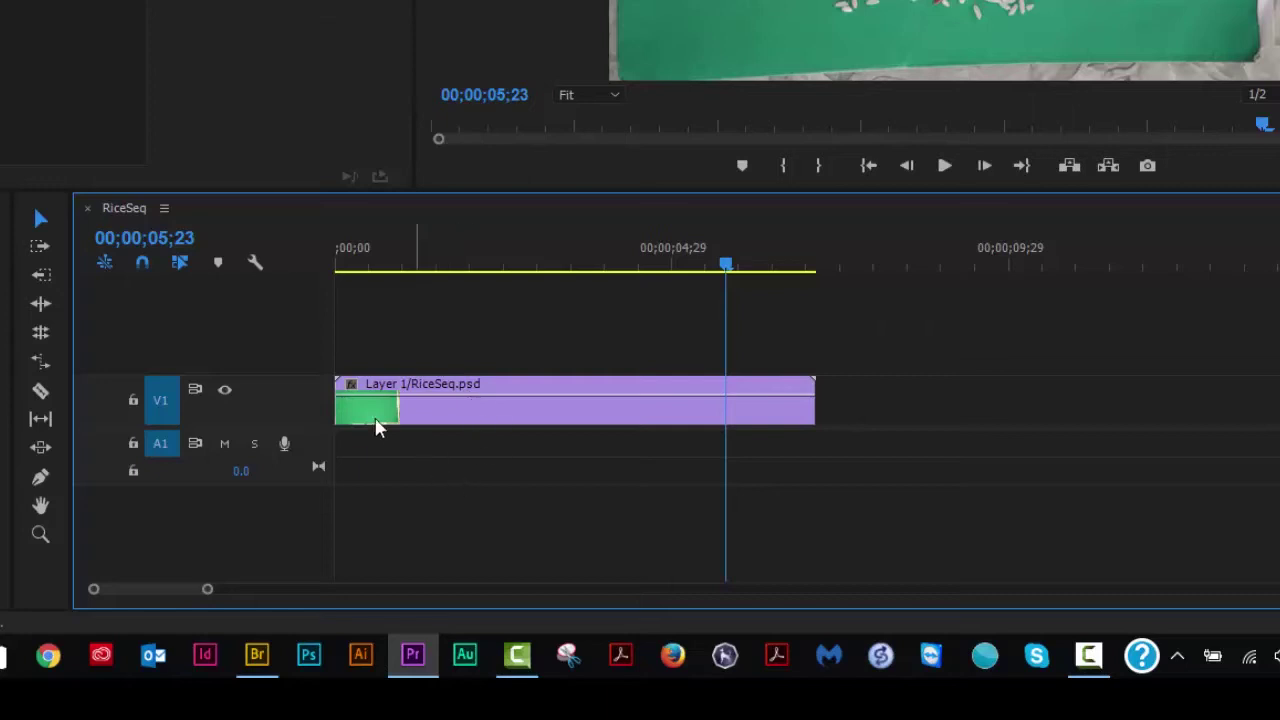
Add a taller second video track above V1 and move the Layer 1/RiceSeq.psd clip up onto V2.
right_click(300, 410)
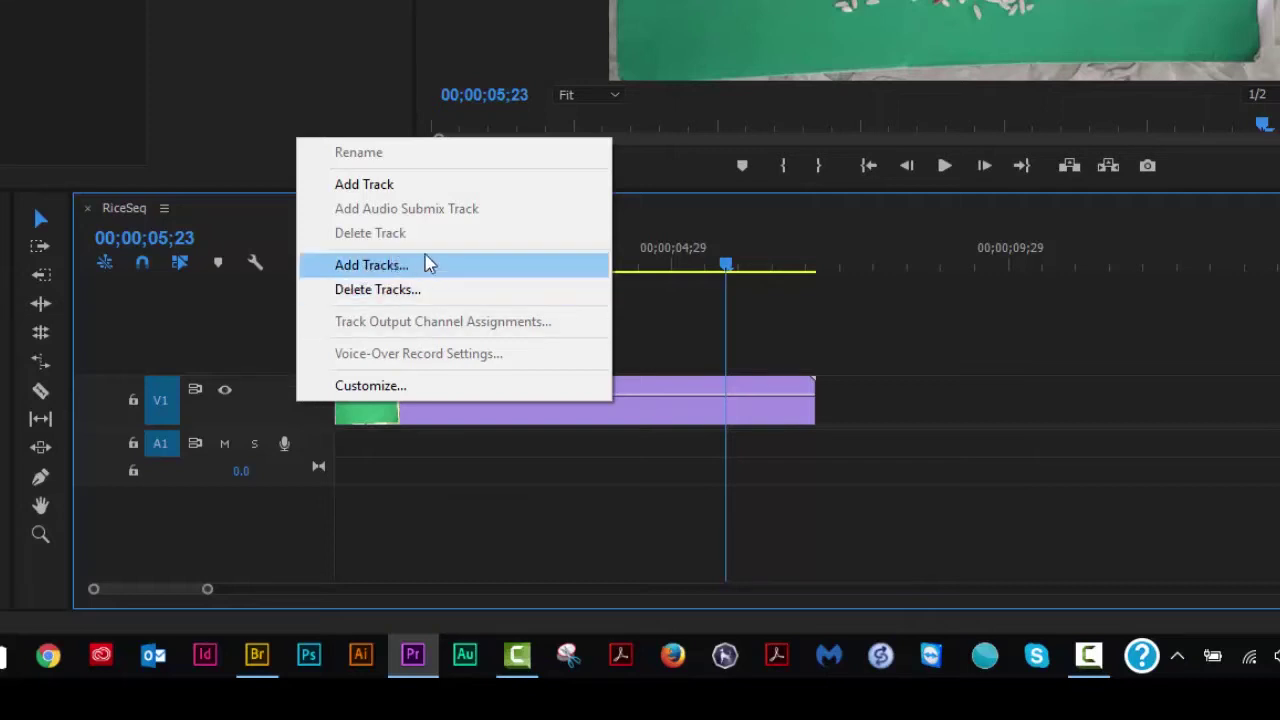
left_click(432, 185)
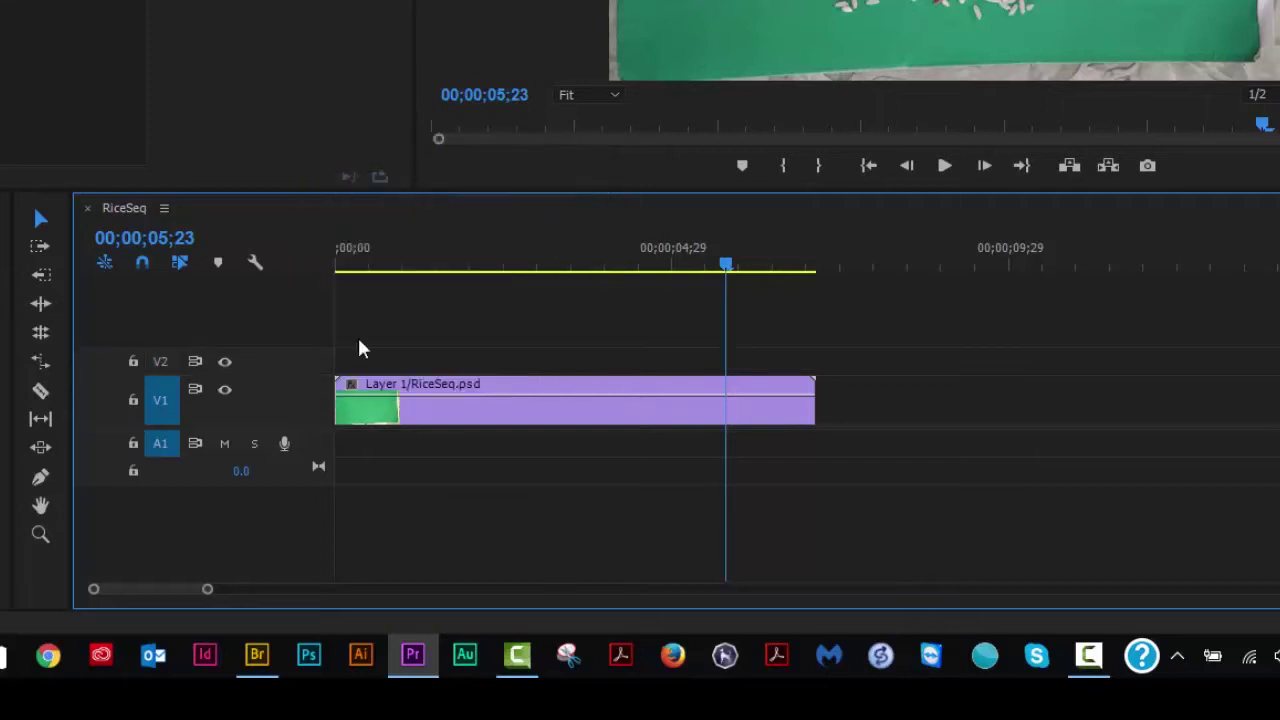
left_click_drag(284, 348, 286, 320)
left_click(430, 394)
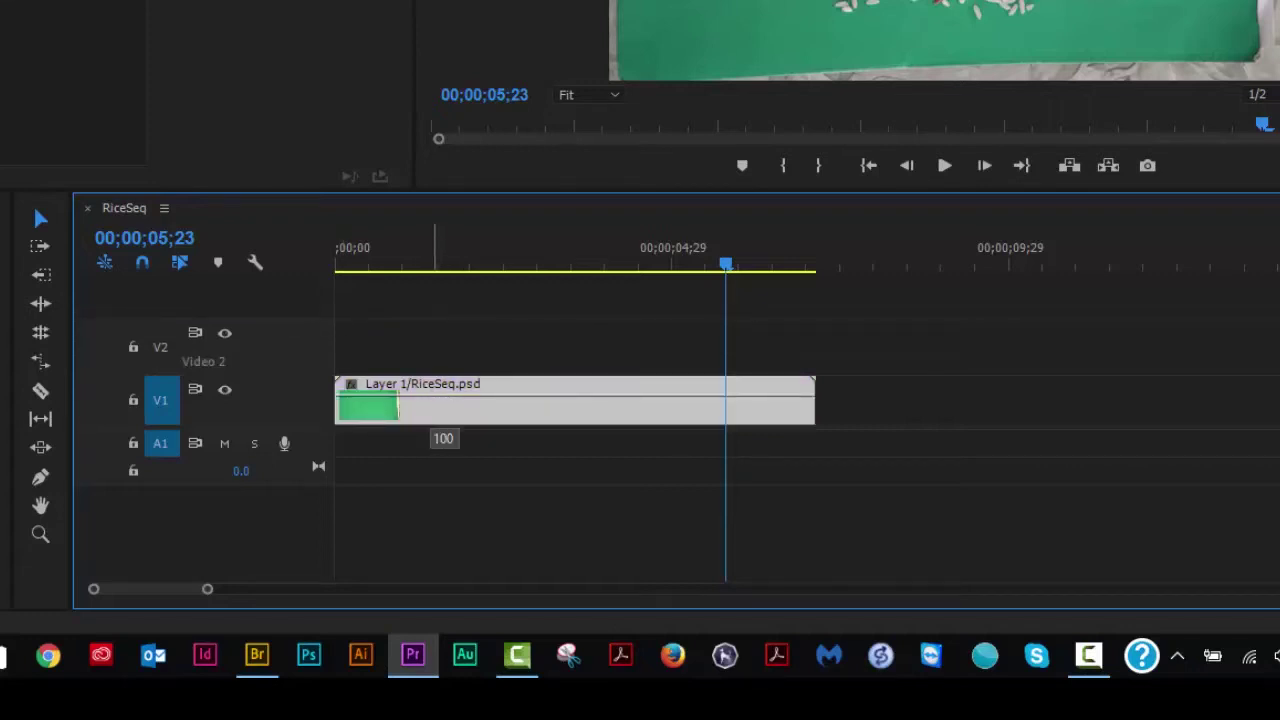
left_click_drag(490, 417, 473, 388)
left_click_drag(537, 350, 743, 354)
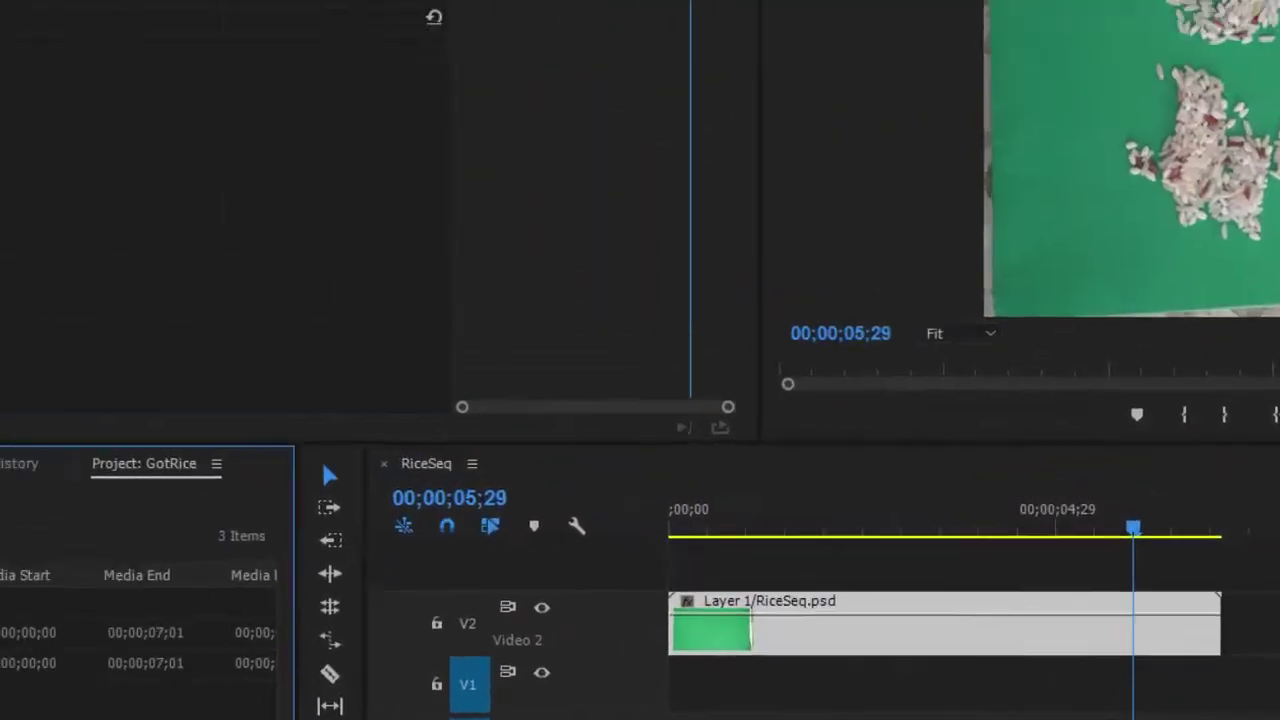
Start a new color matte of 640 x 480 with a 23.976 fps timebase and square pixels.
left_click(76, 90)
mouse_move(89, 114)
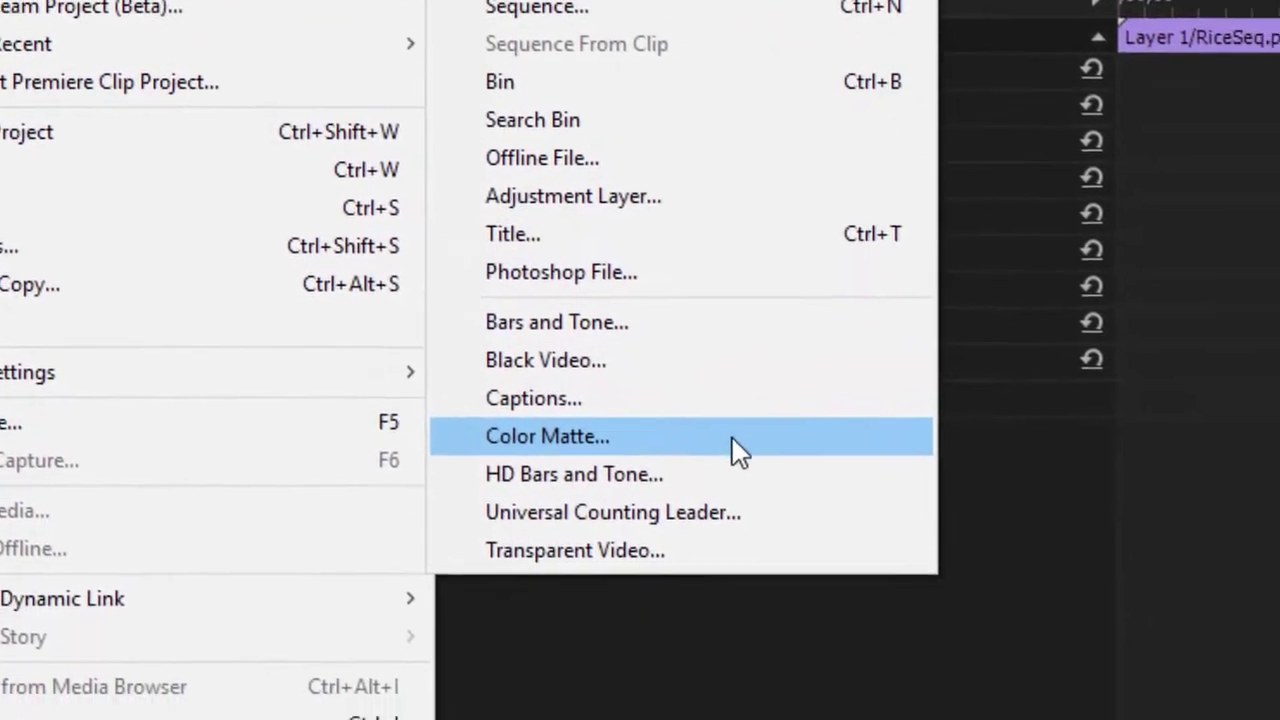
left_click(762, 442)
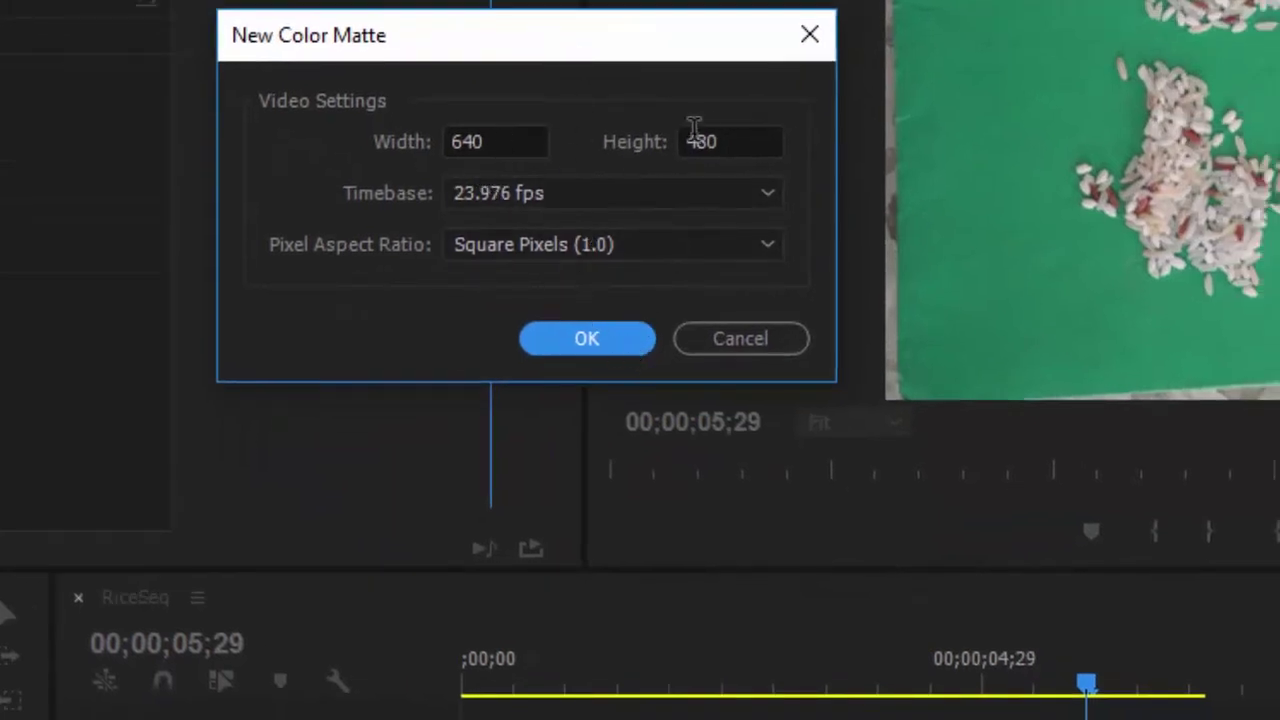
left_click(628, 342)
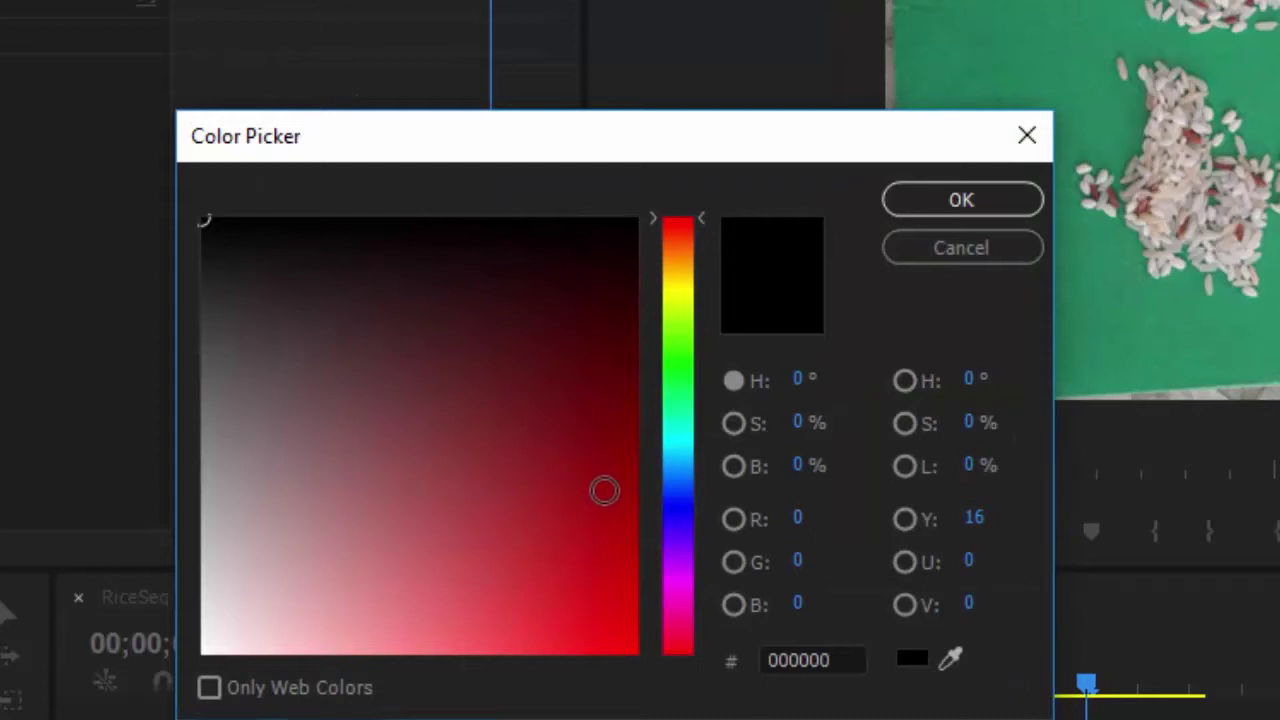
Give the matte the dark red color A01A0C and name it Color Matte01.
left_click(604, 491)
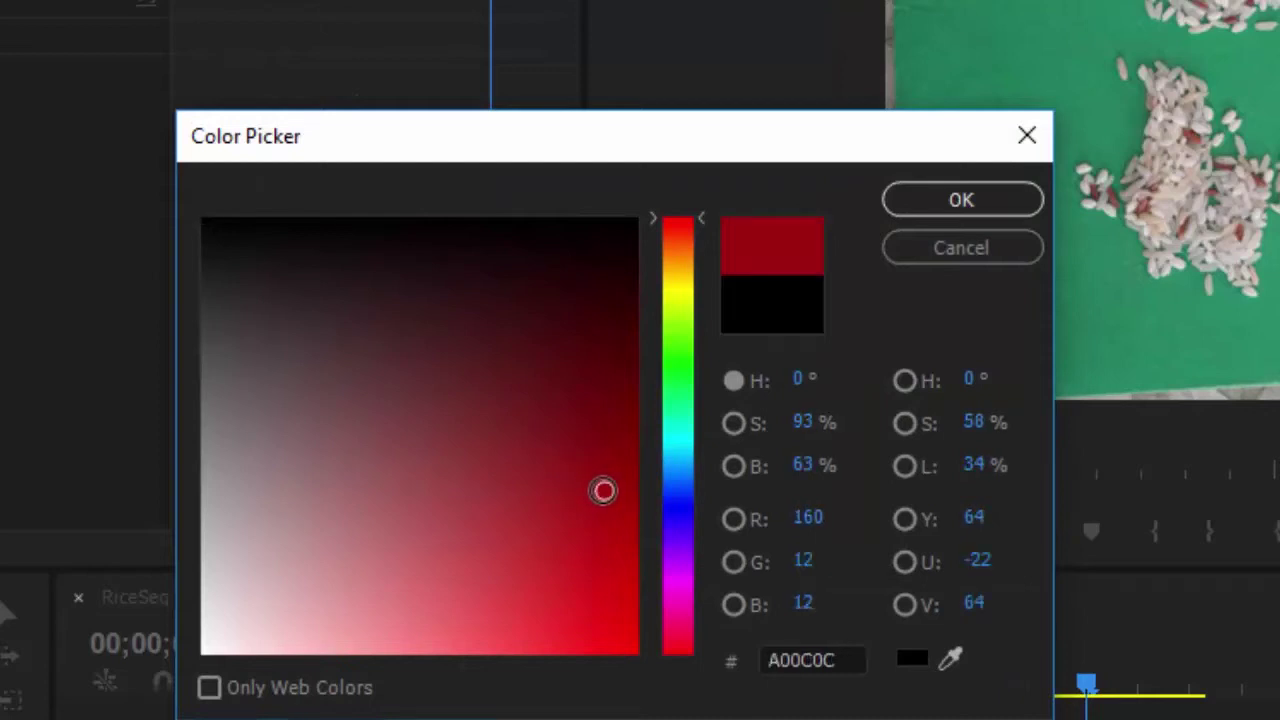
left_click(668, 500)
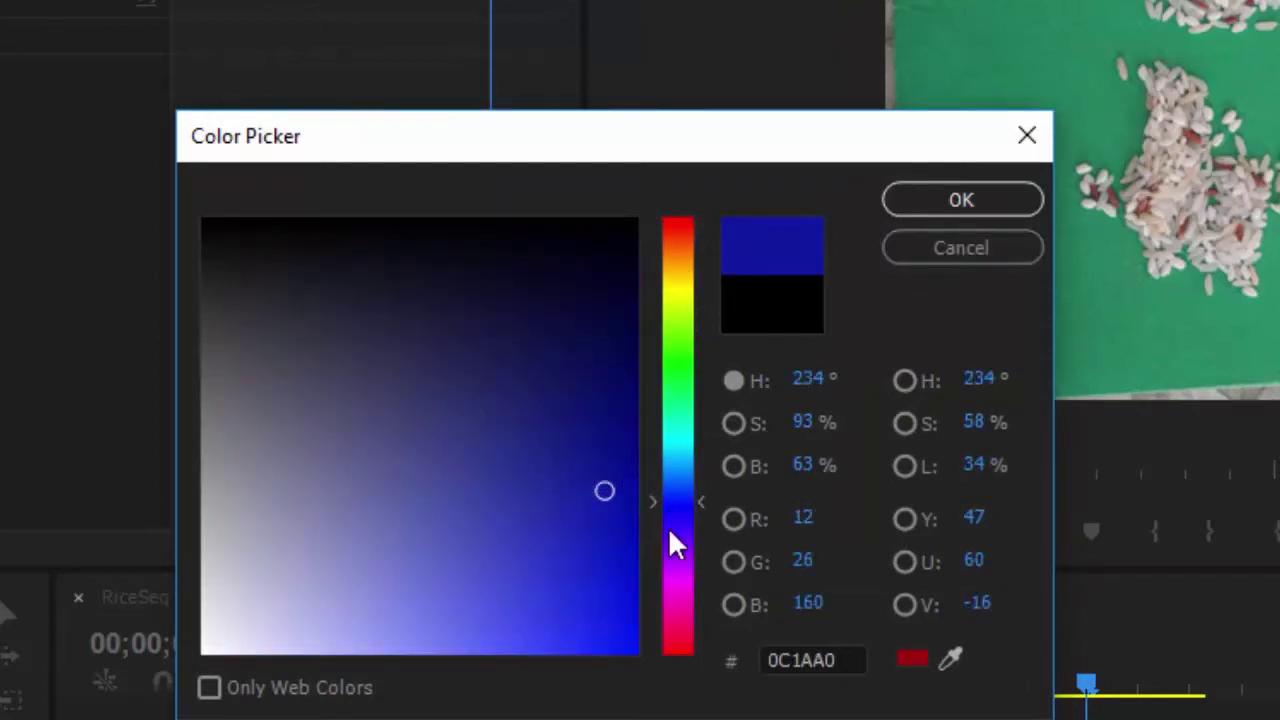
left_click(673, 226)
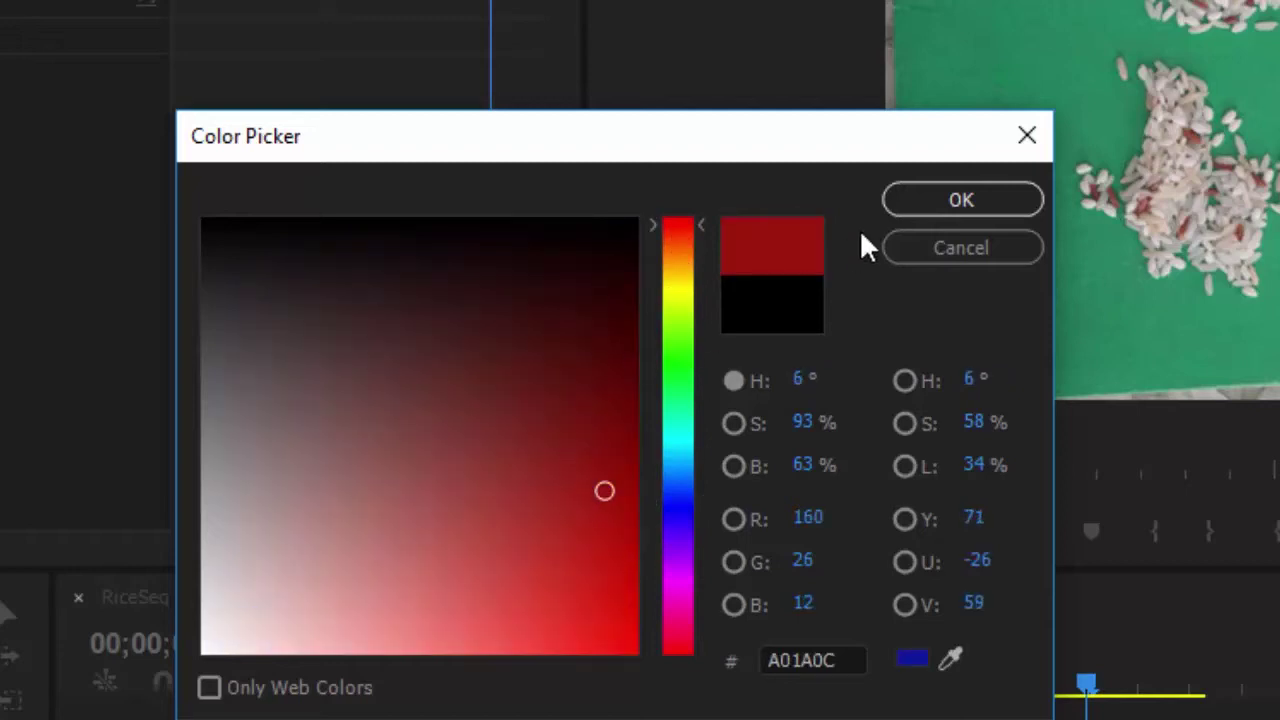
left_click(960, 198)
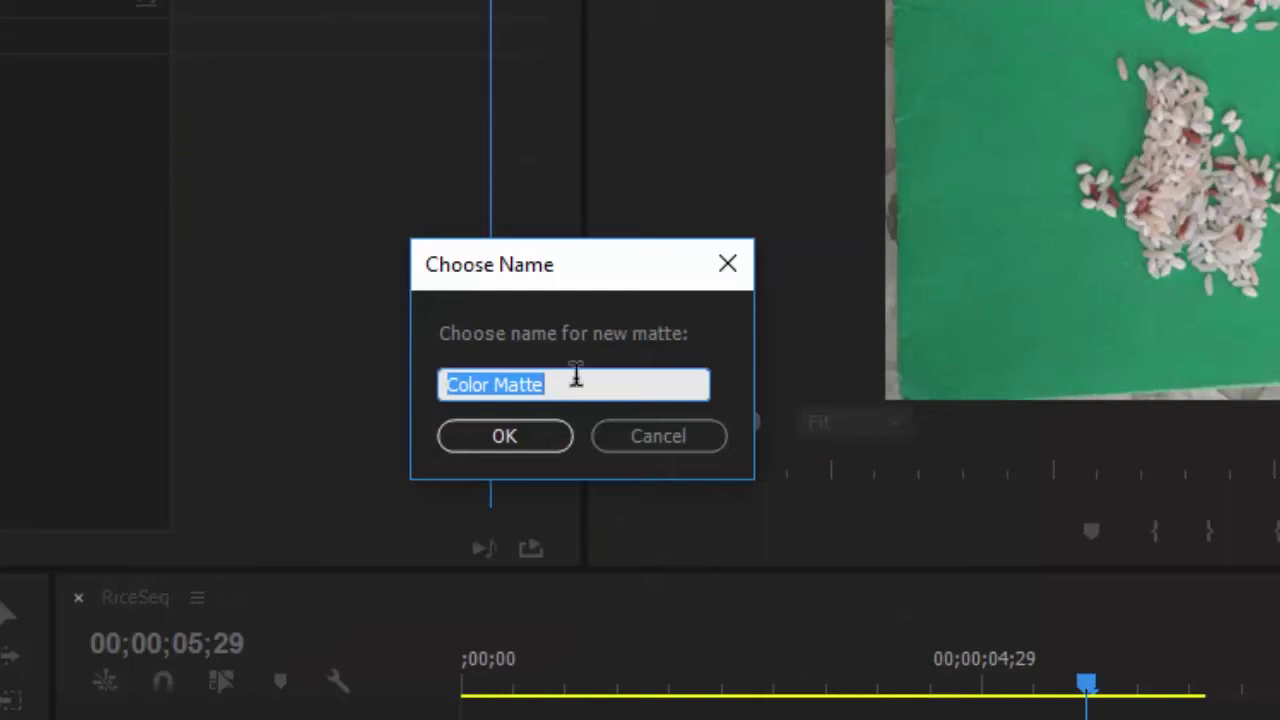
left_click(564, 381)
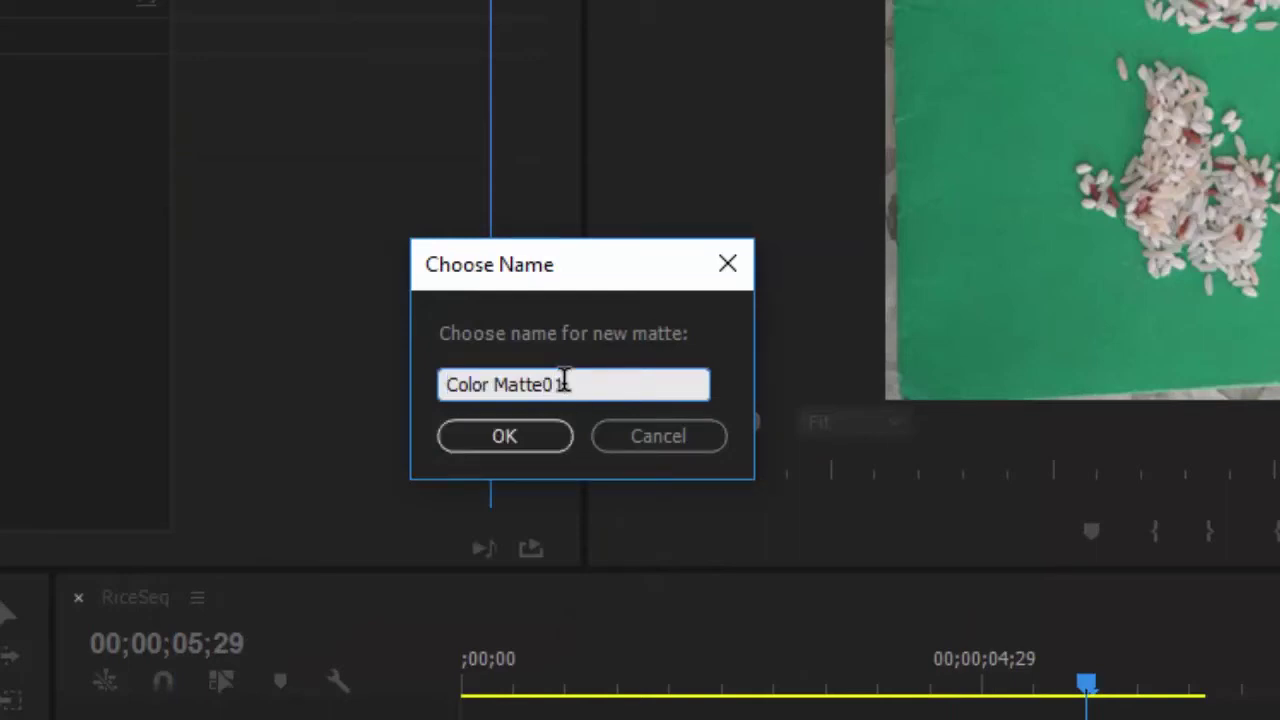
left_click(540, 438)
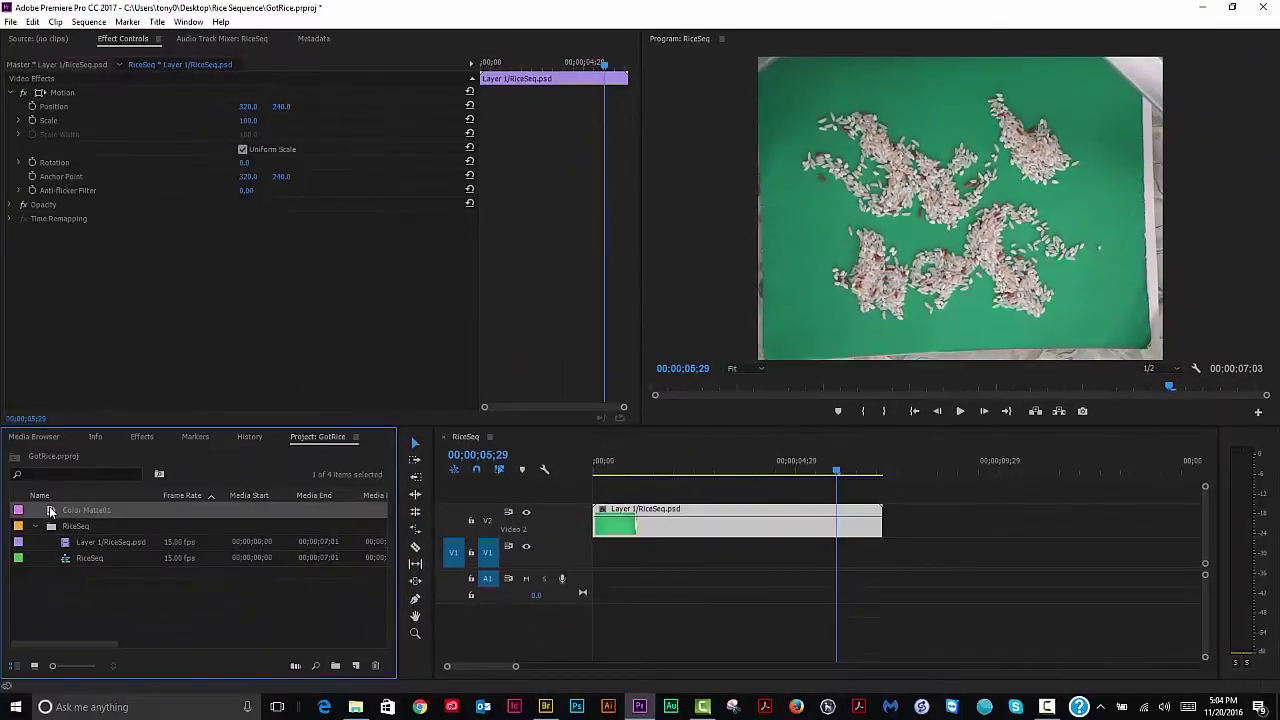
Place Color Matte01 on V1 from the sequence start and extend it to match the rice clip's length above.
left_click_drag(434, 519, 610, 552)
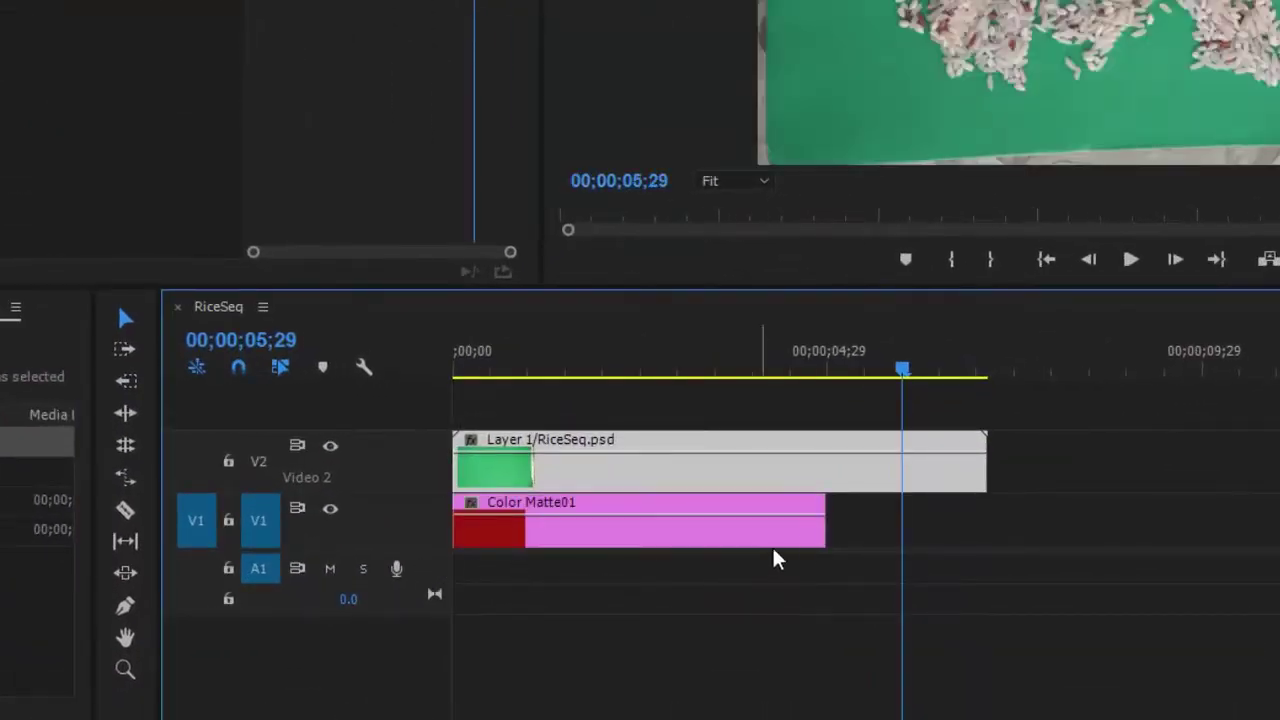
left_click_drag(819, 526, 986, 526)
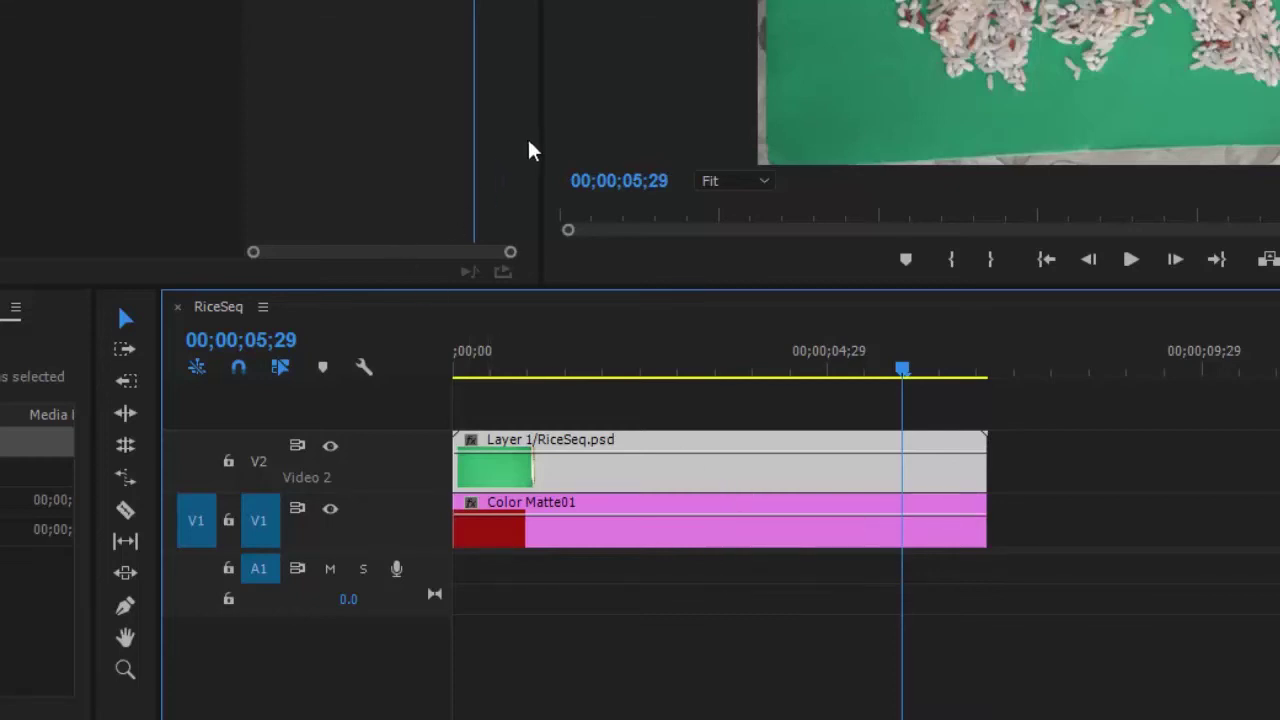
left_click_drag(543, 126, 315, 126)
left_click_drag(902, 368, 875, 379)
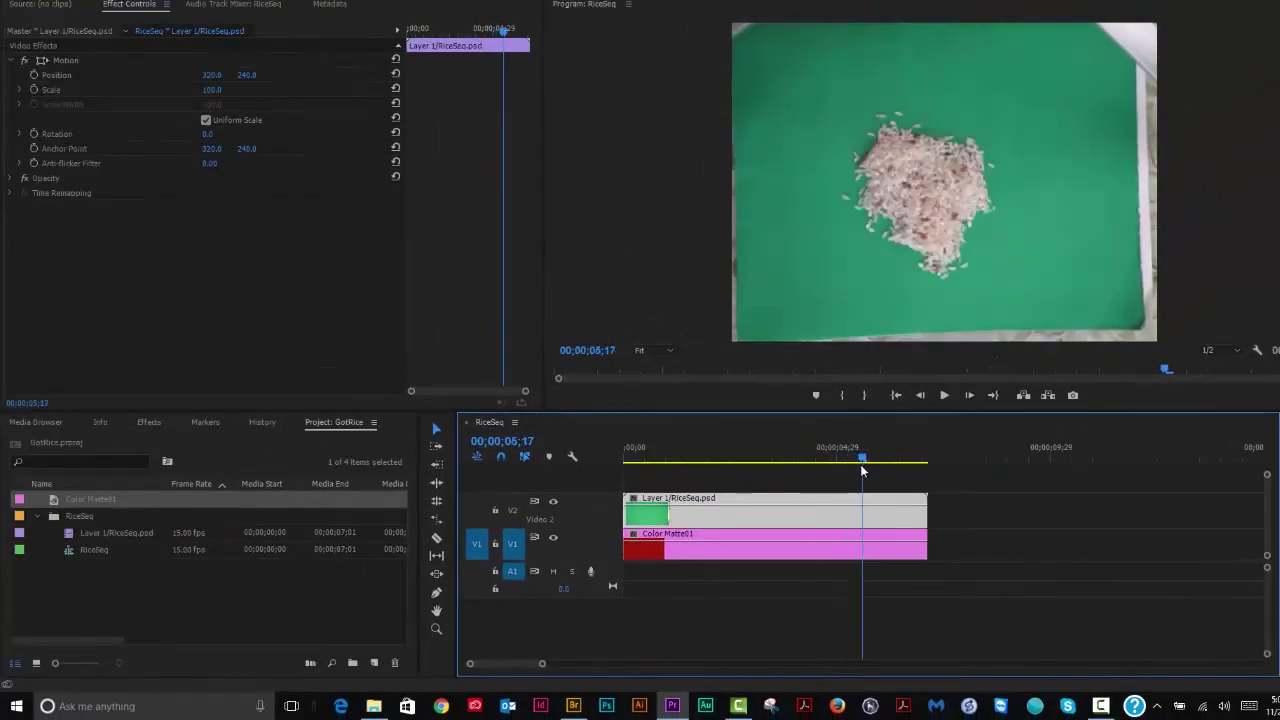
Move the playhead to 00;00;06;19 and apply the Ultra Key effect to the Layer 1/RiceSeq.psd clip on V2.
left_click_drag(862, 464, 919, 468)
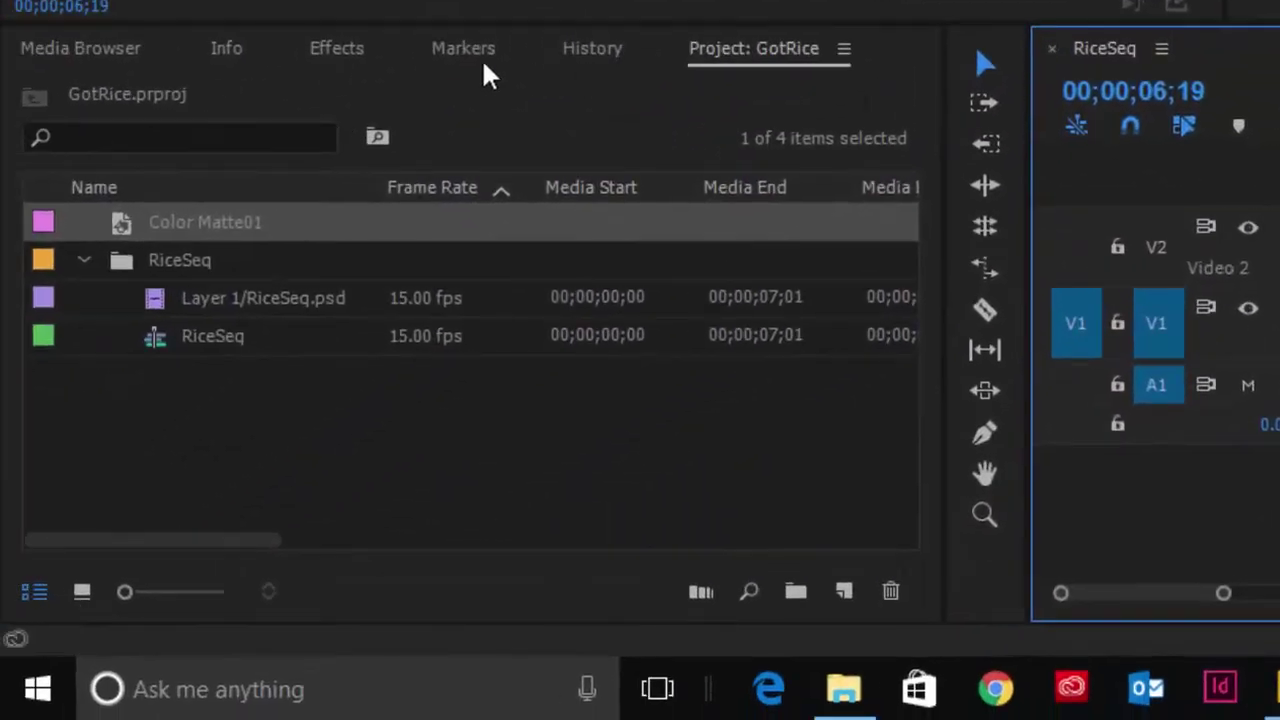
left_click(339, 55)
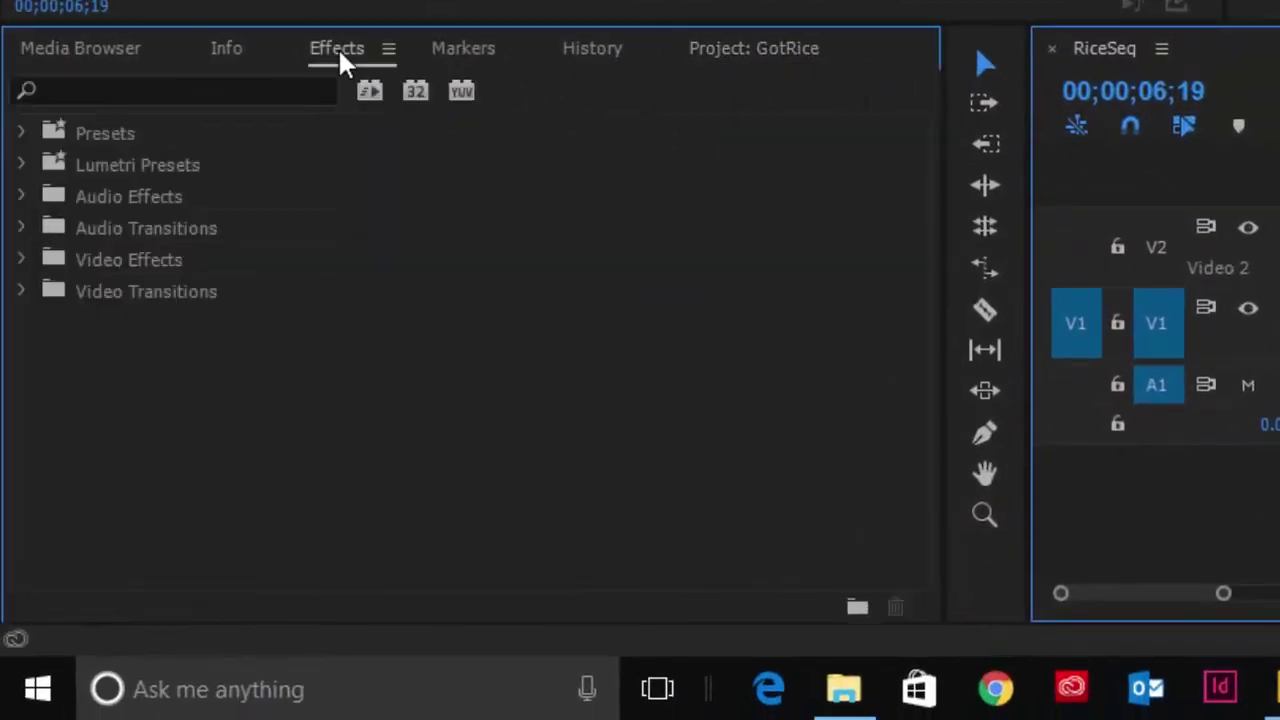
left_click(230, 91)
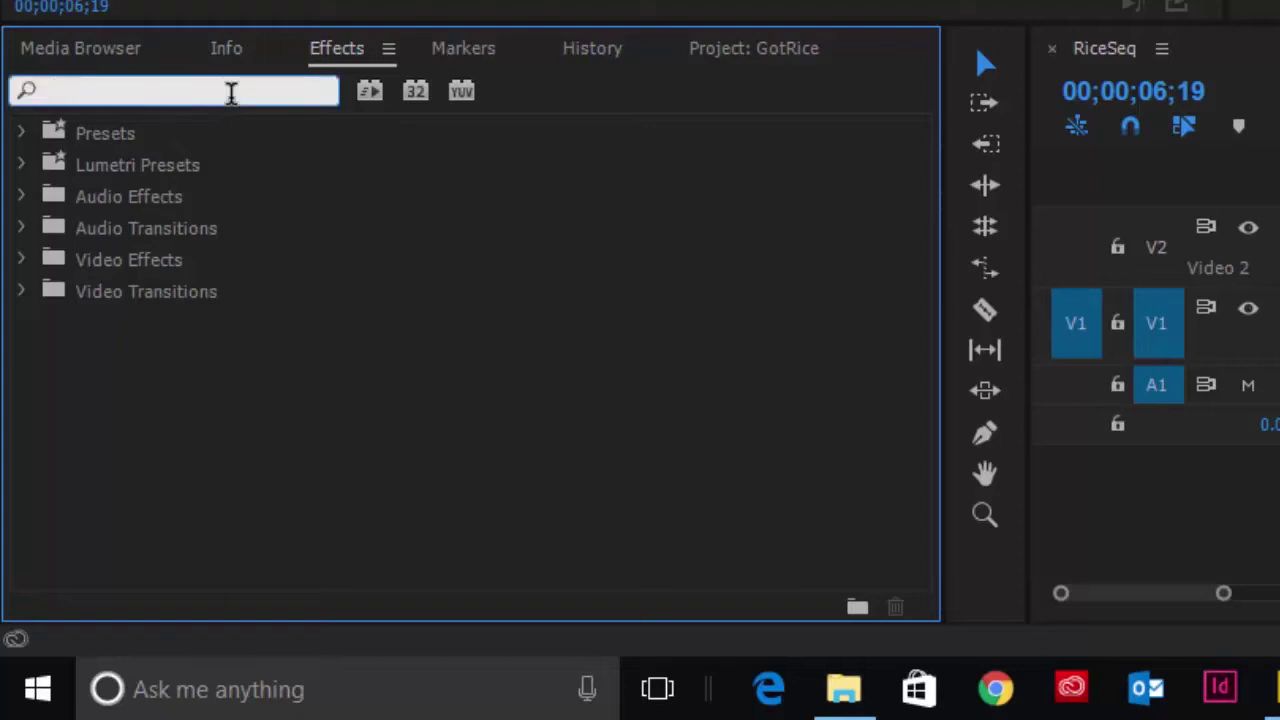
type("ult")
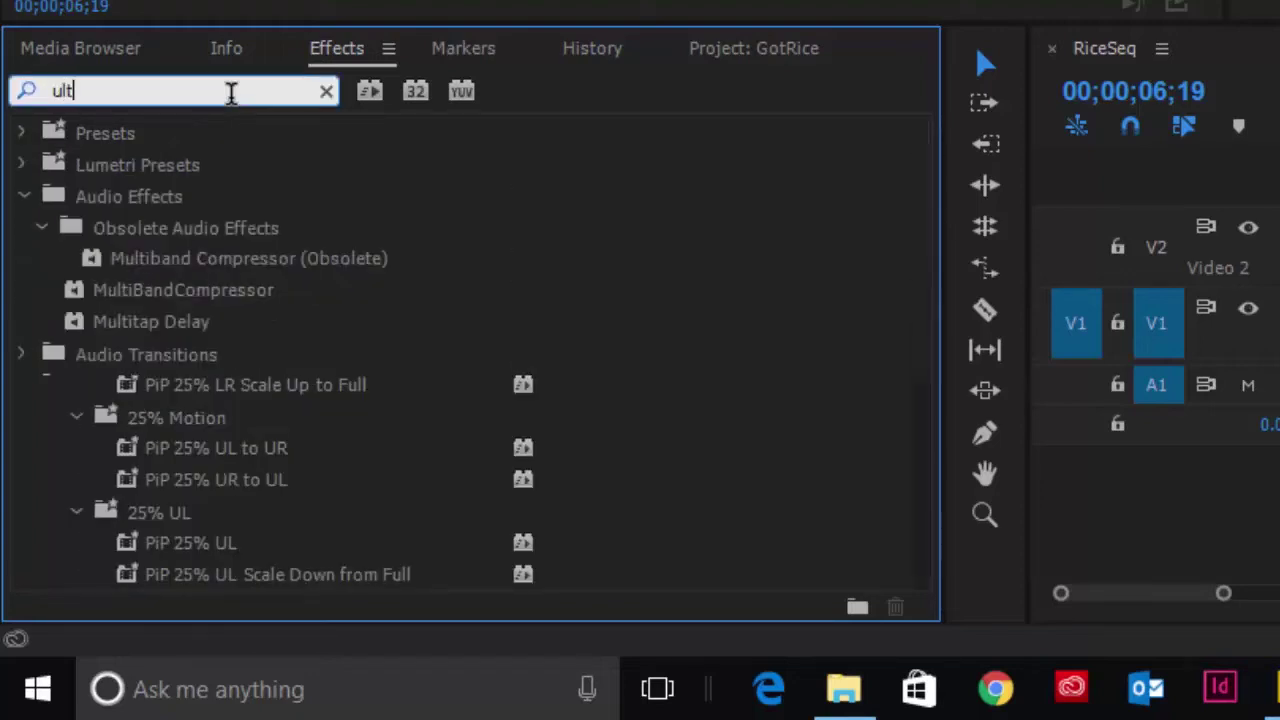
type("r")
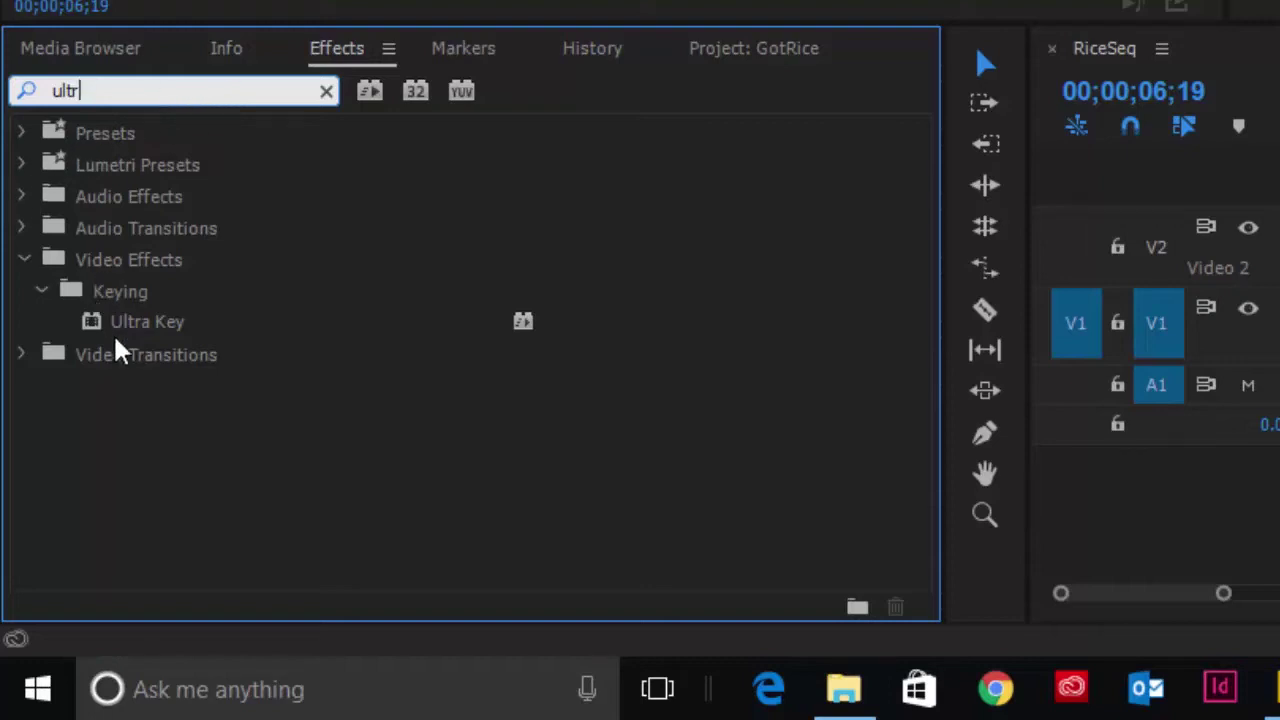
left_click_drag(88, 335, 1279, 224)
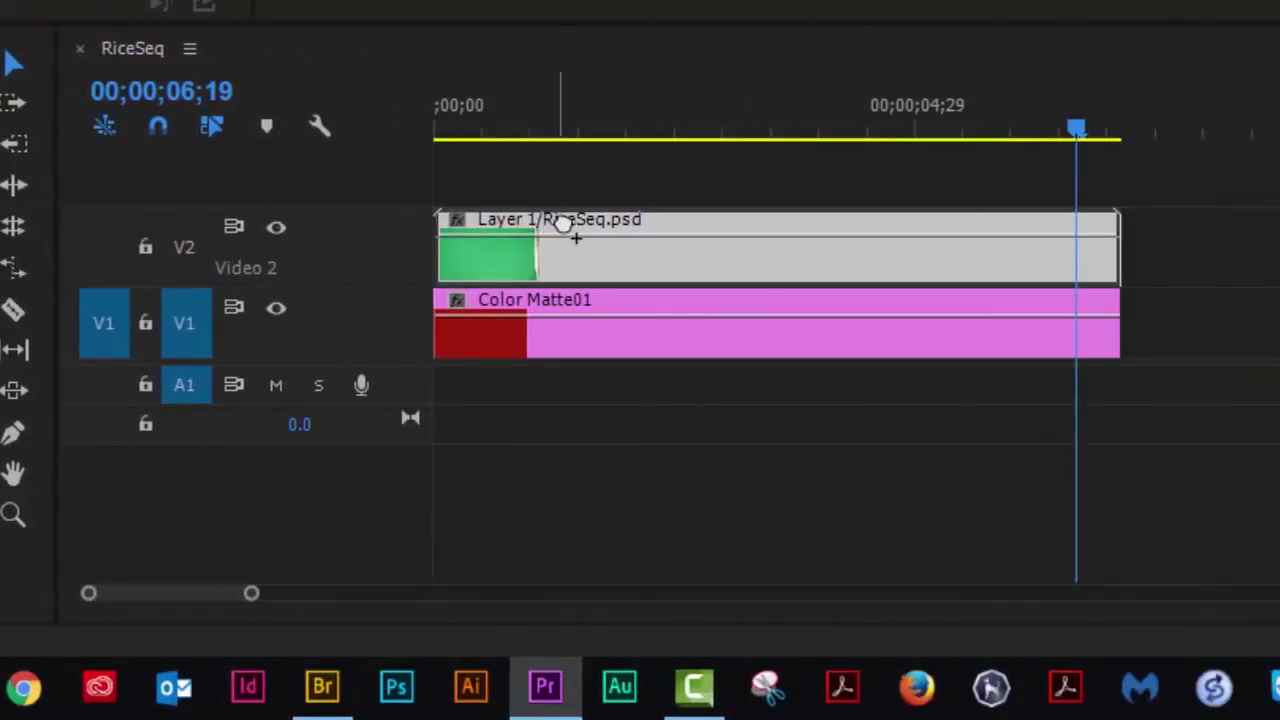
left_click_drag(563, 224, 655, 260)
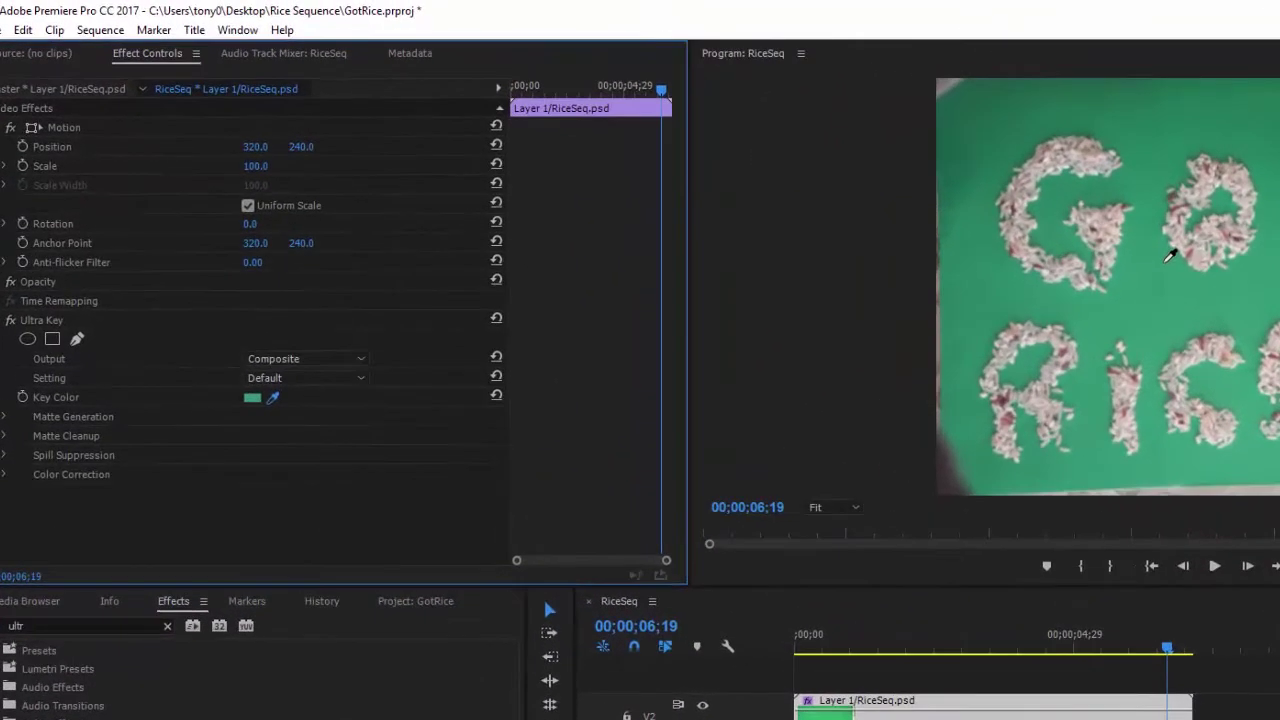
Sample the green background beside the rice letters as Ultra Key's key color and set its output to Alpha Channel.
left_click(1166, 262)
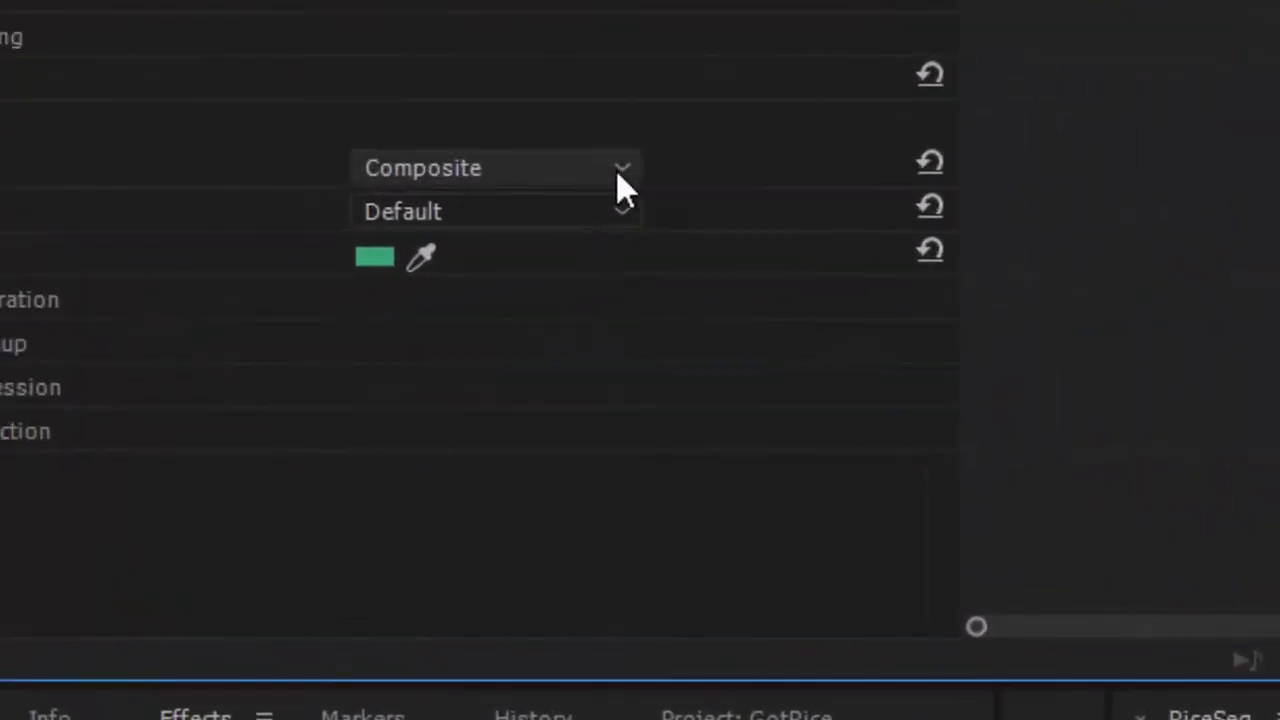
left_click(2, 373)
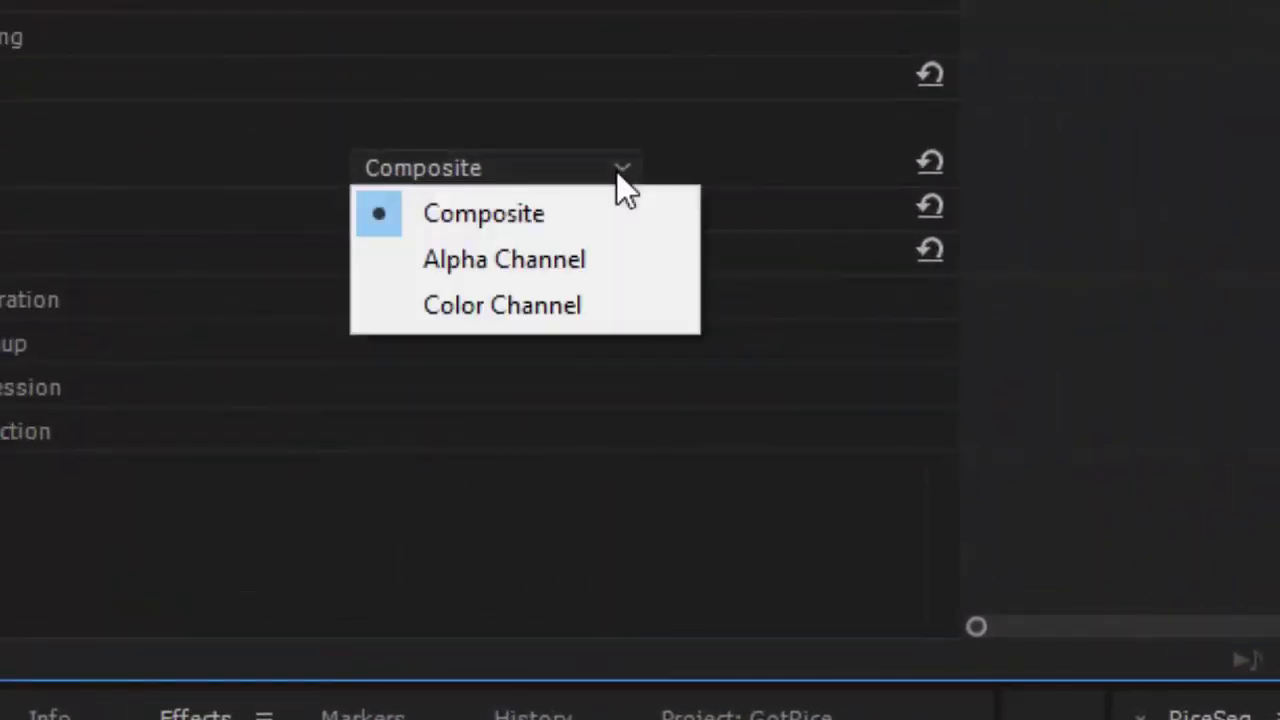
left_click(600, 260)
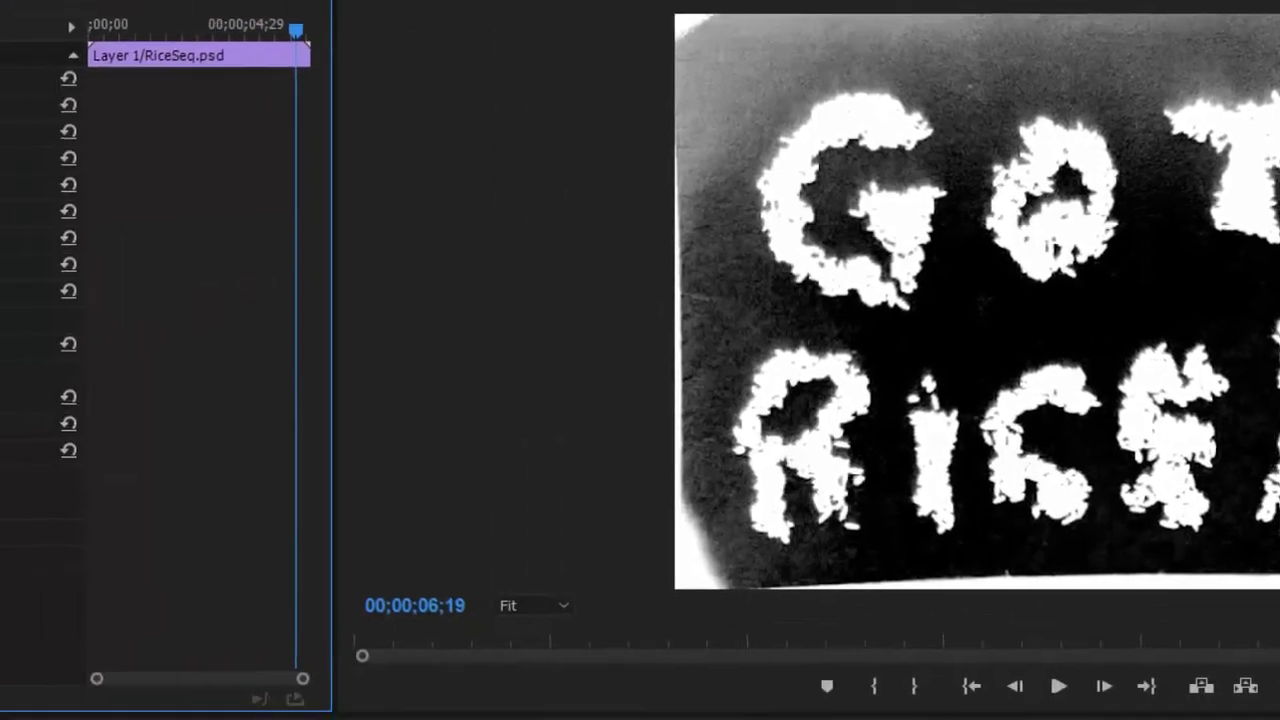
Start from Ultra Key's Aggressive setting, refine Matte Generation to Shadow 10, Tolerance 50 and Pedestal 60, and return the output to Composite.
left_click(363, 374)
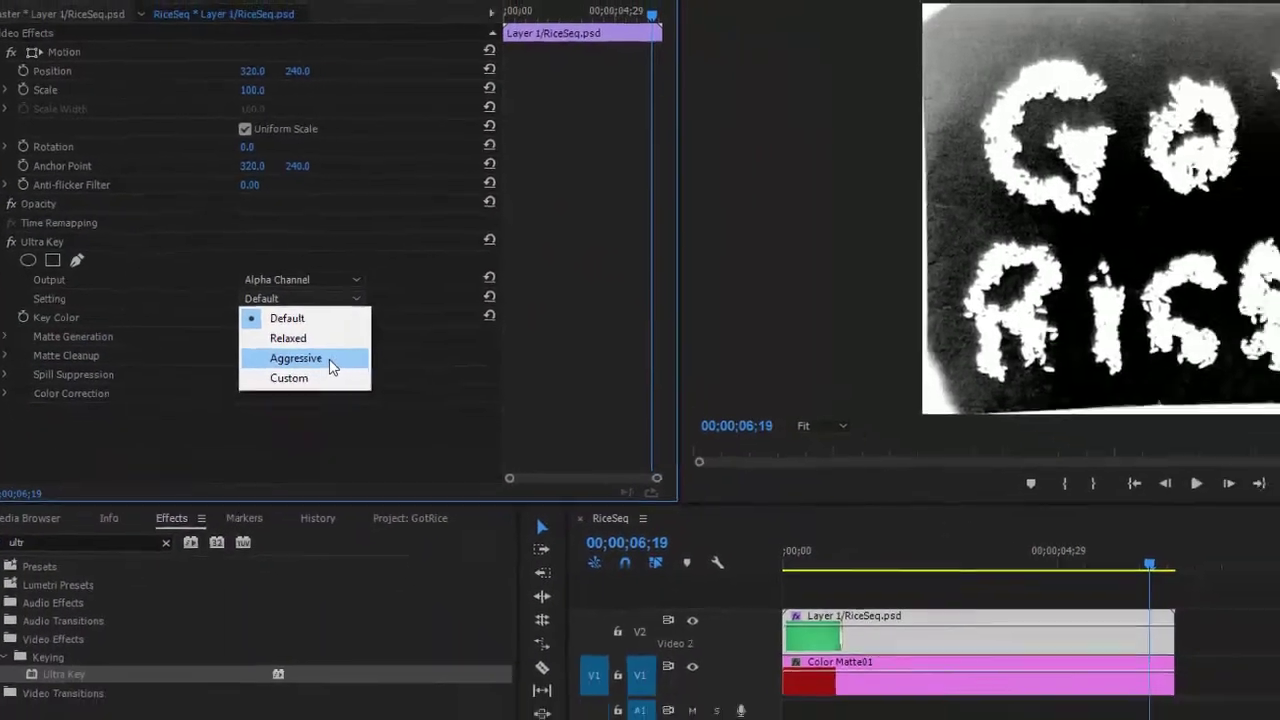
left_click(437, 430)
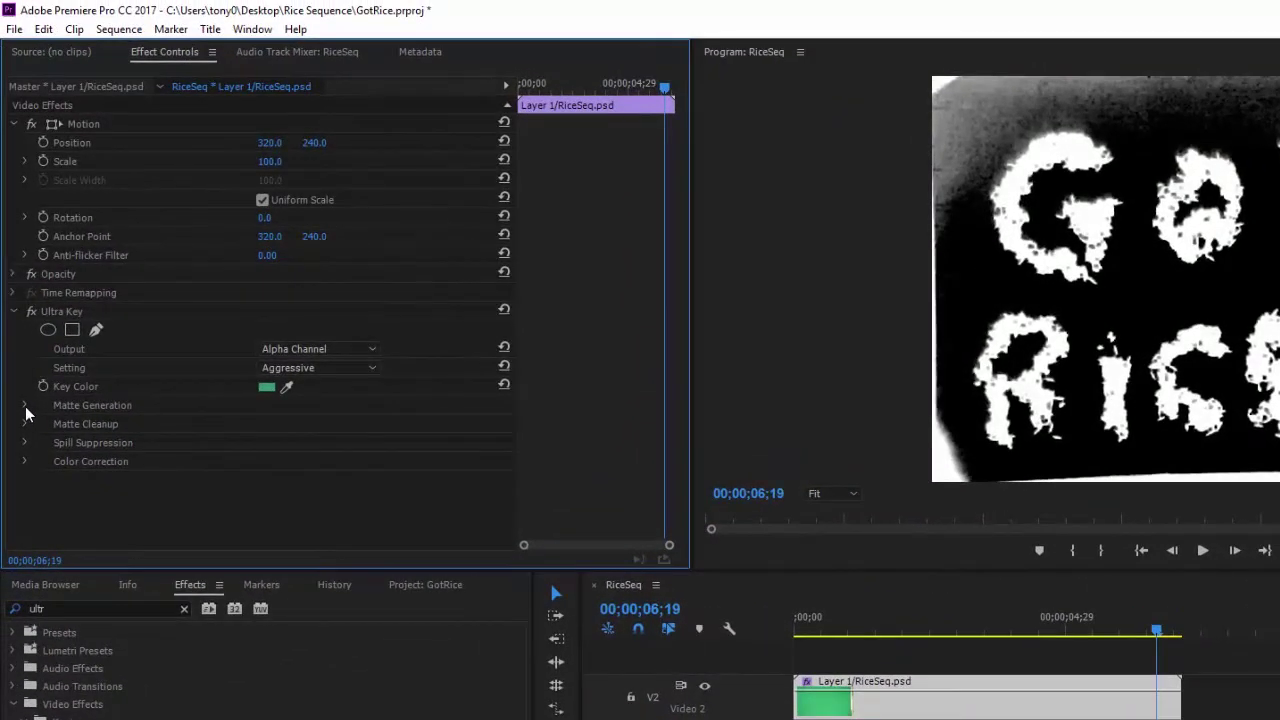
left_click(26, 407)
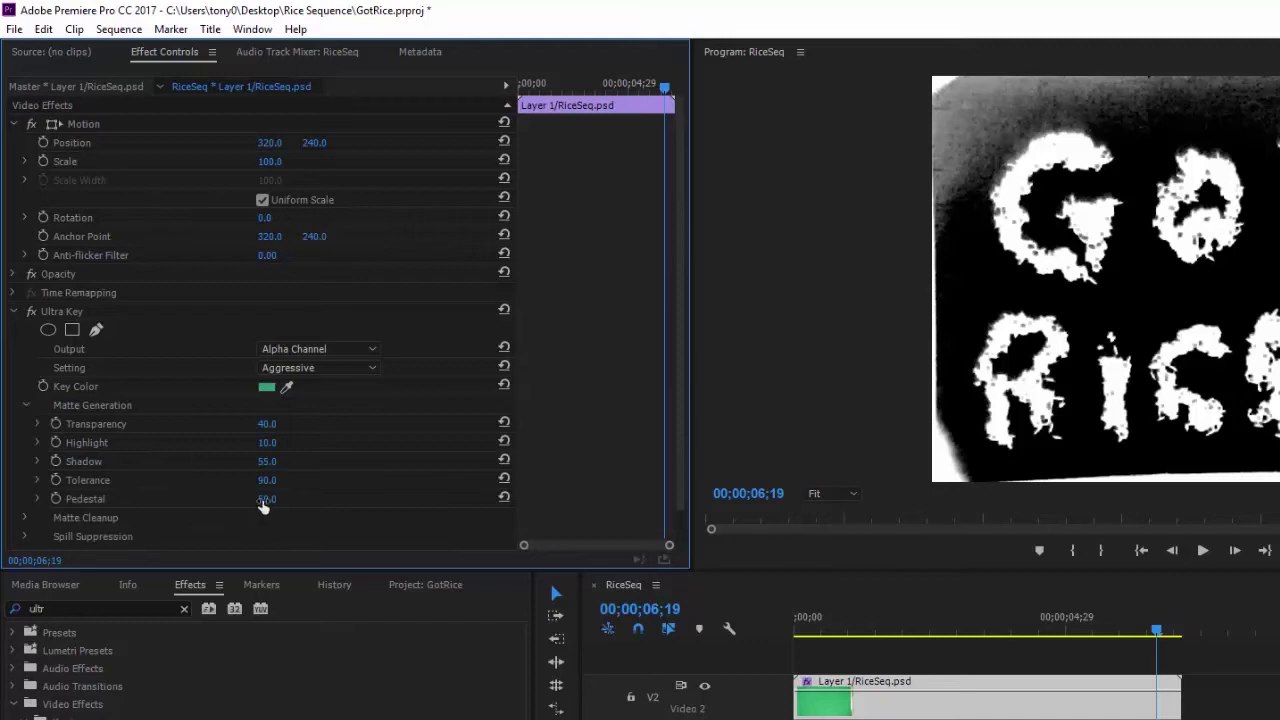
left_click_drag(265, 500, 215, 461)
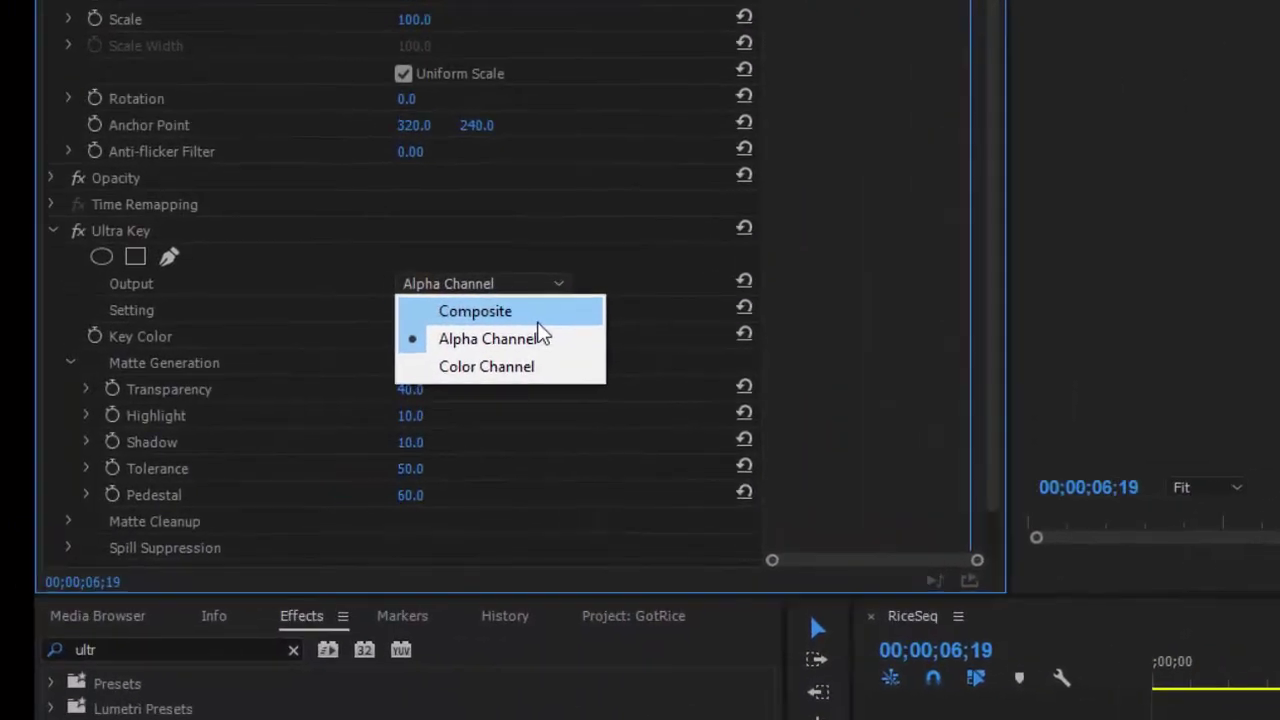
left_click(538, 323)
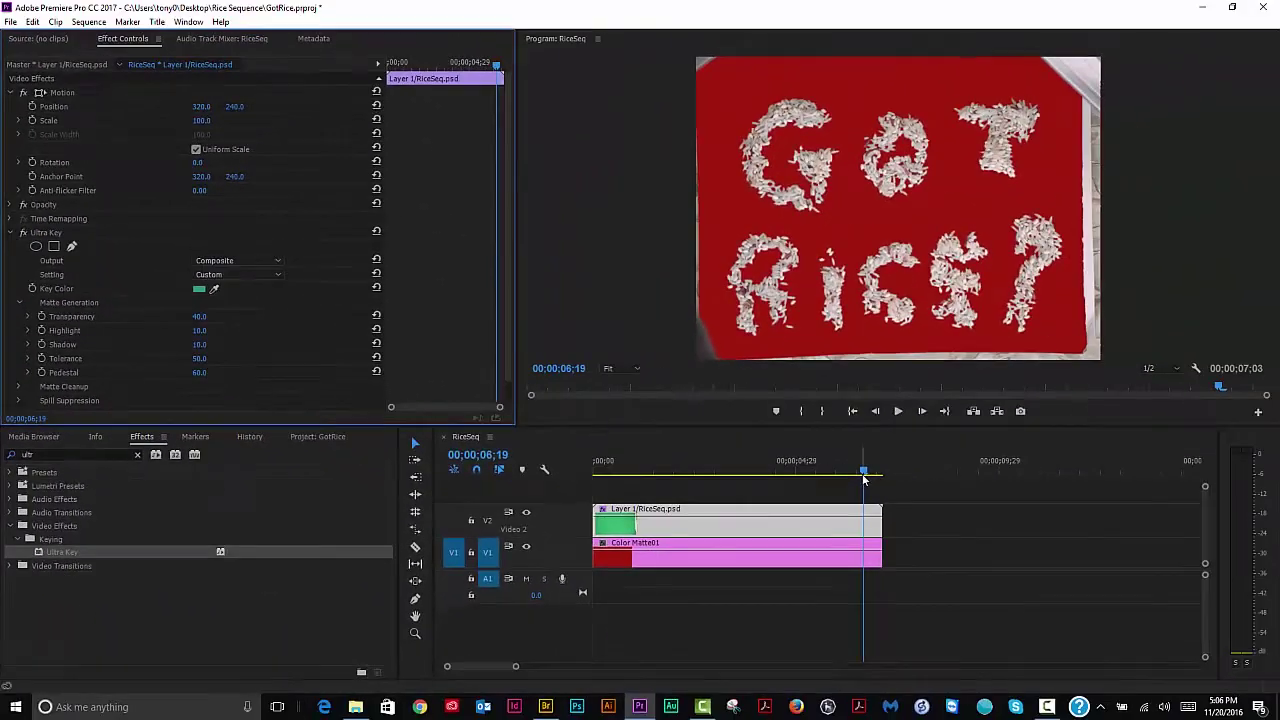
At 00;00;07;01, draw a closed six-point opacity mask around the GOT RICE? lettering, excluding the paper edges and corners.
left_click_drag(864, 480, 880, 509)
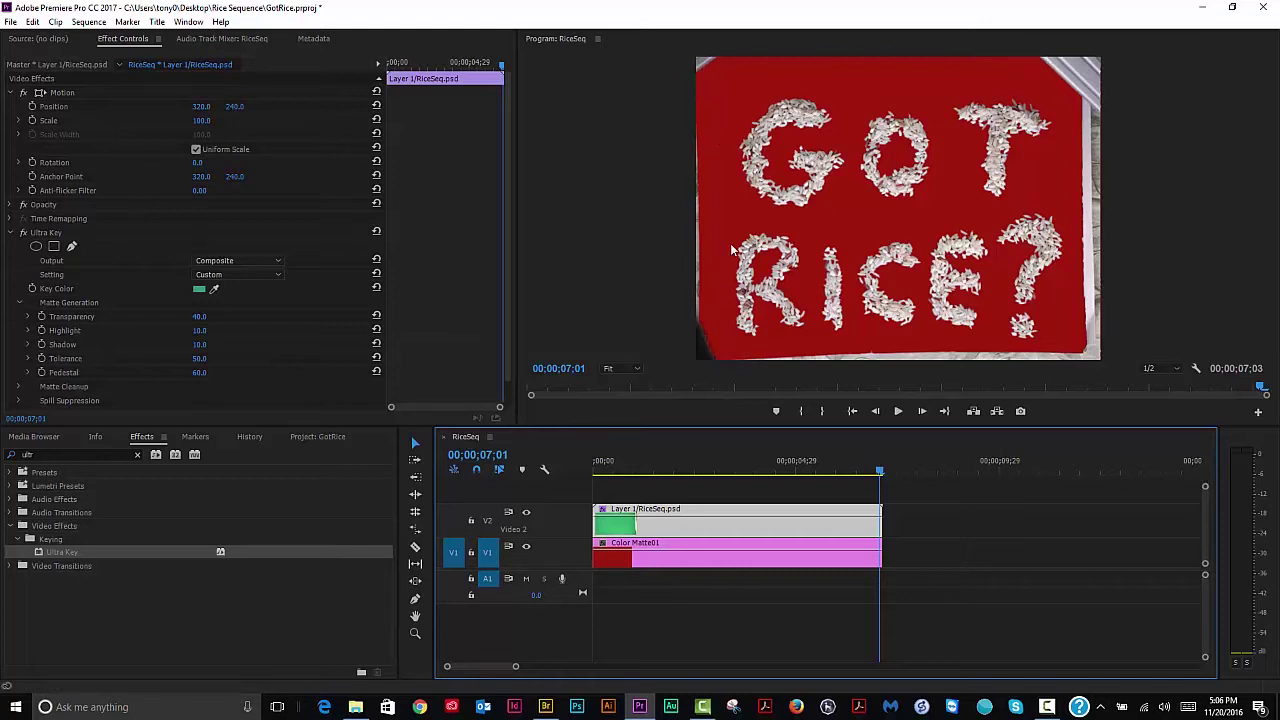
left_click(12, 236)
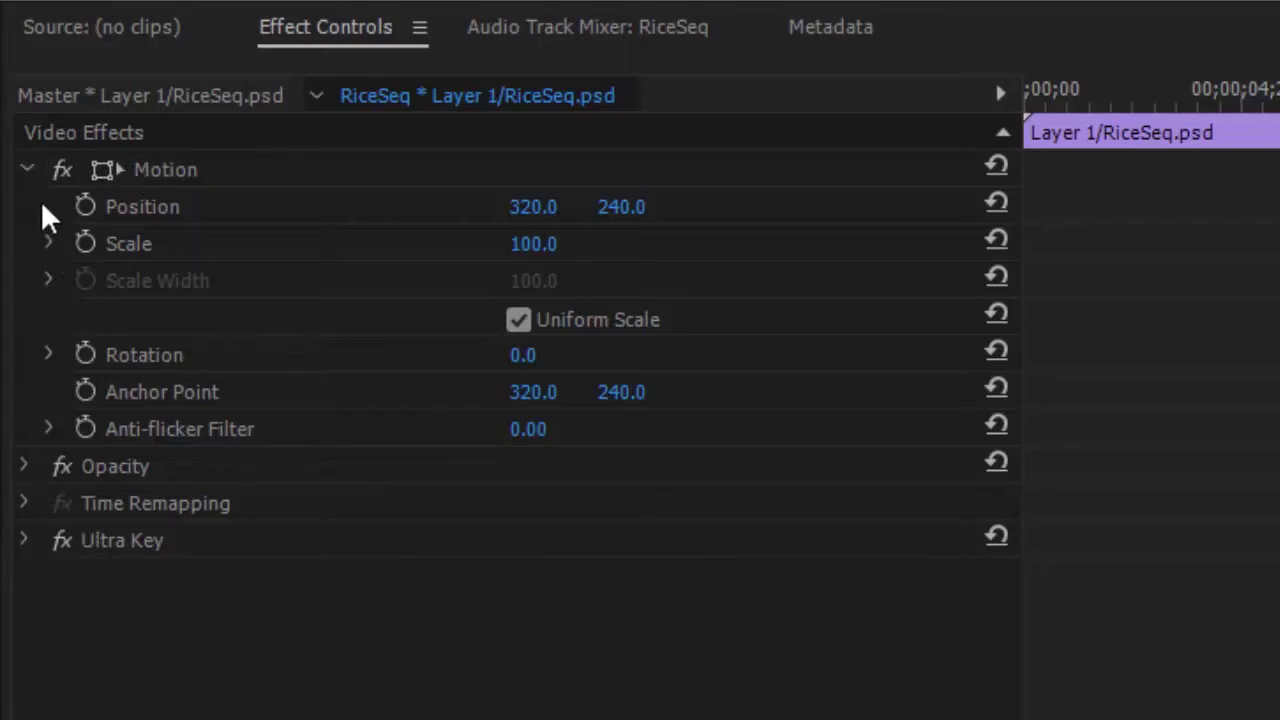
left_click(34, 163)
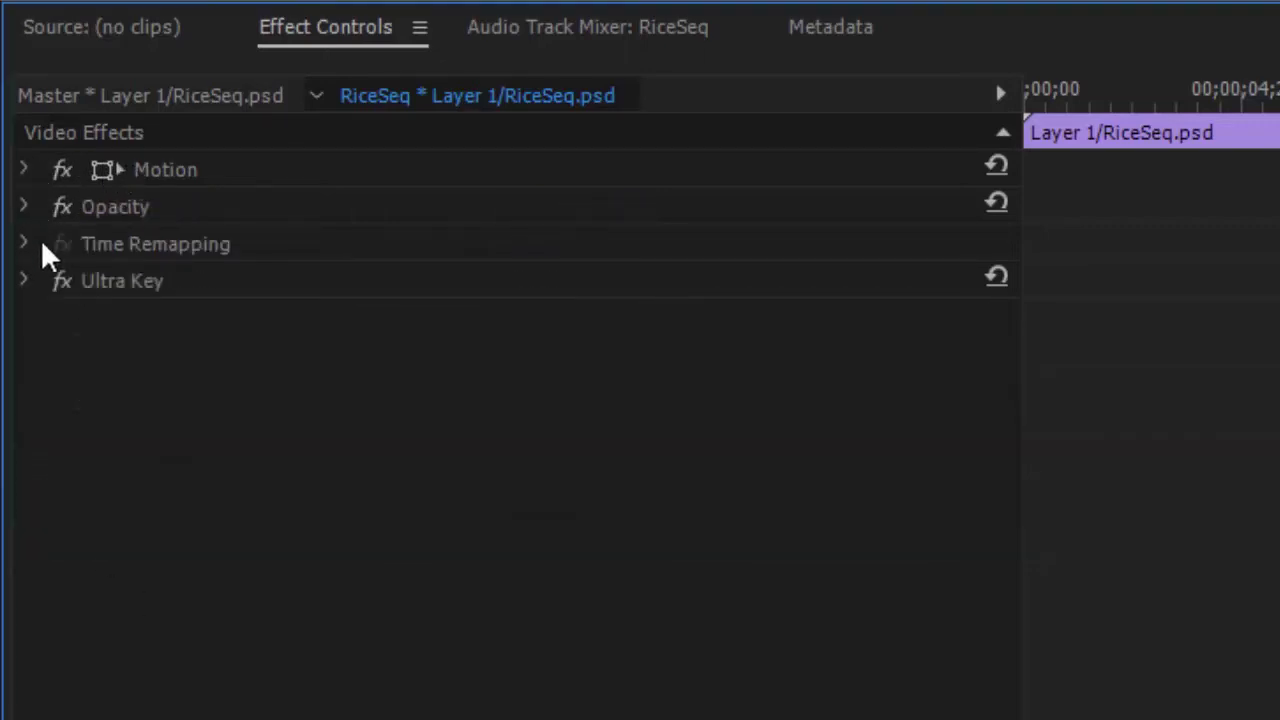
left_click(25, 207)
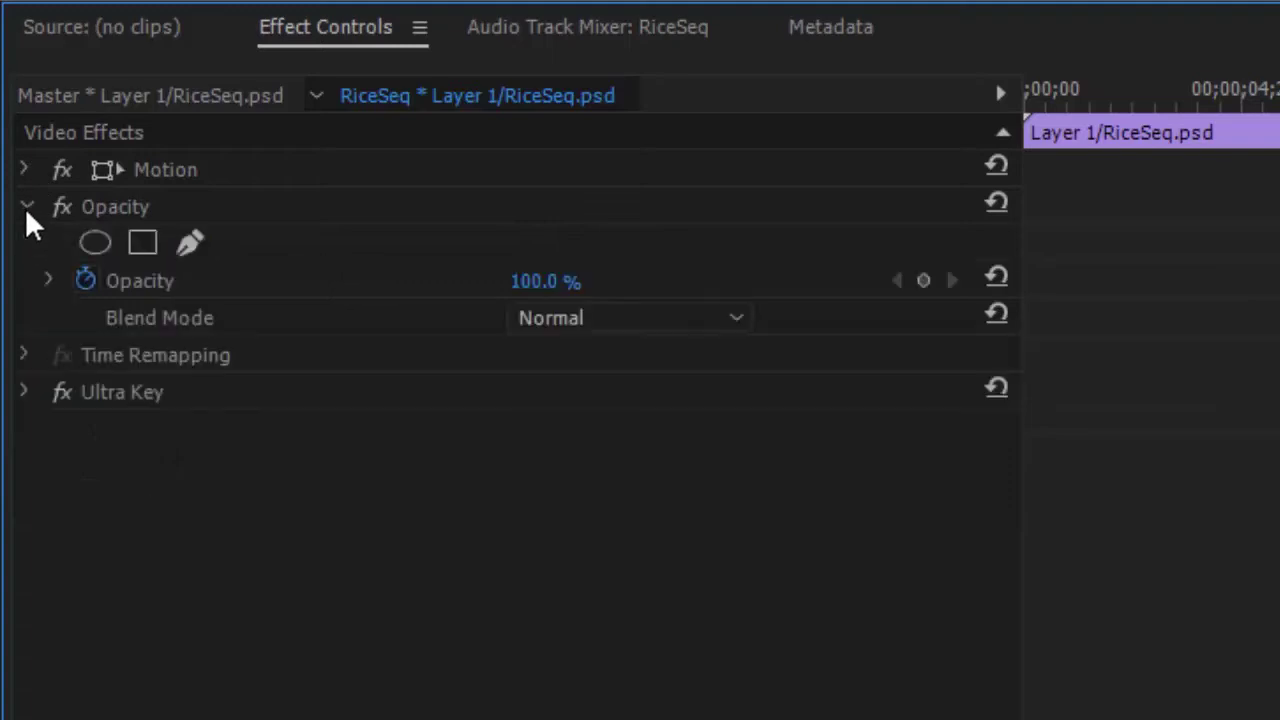
left_click(189, 245)
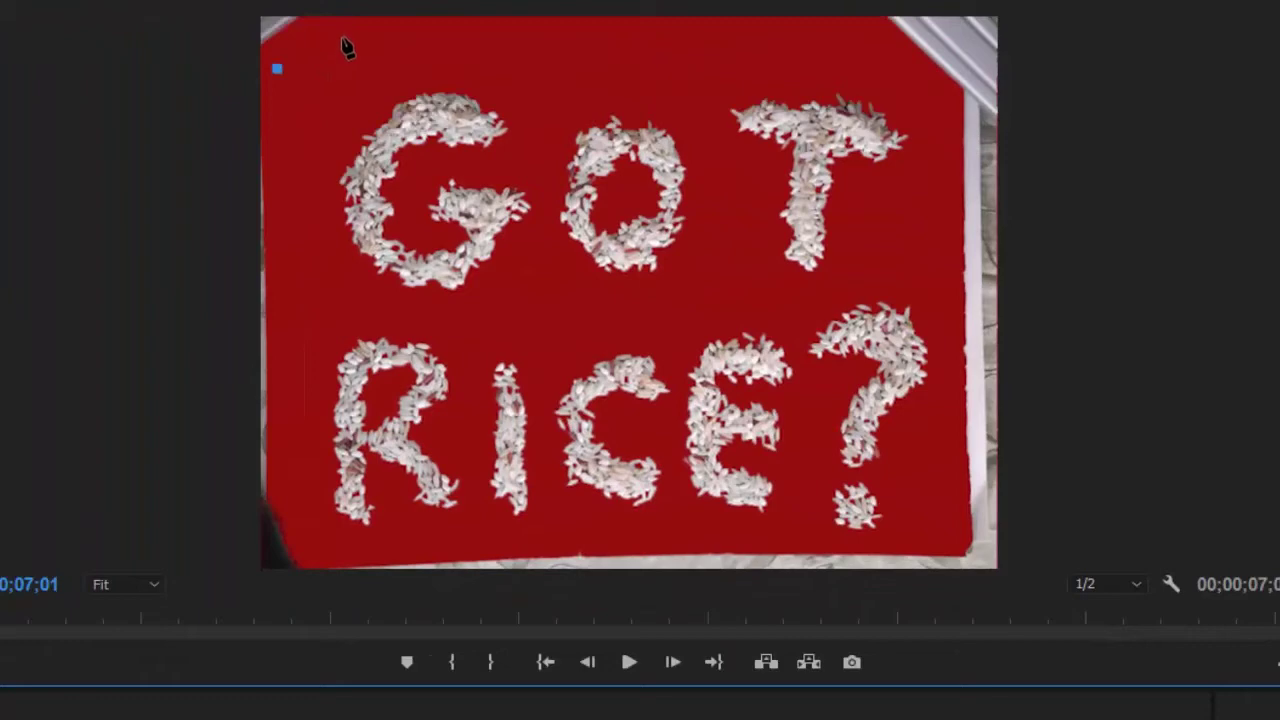
left_click(344, 30)
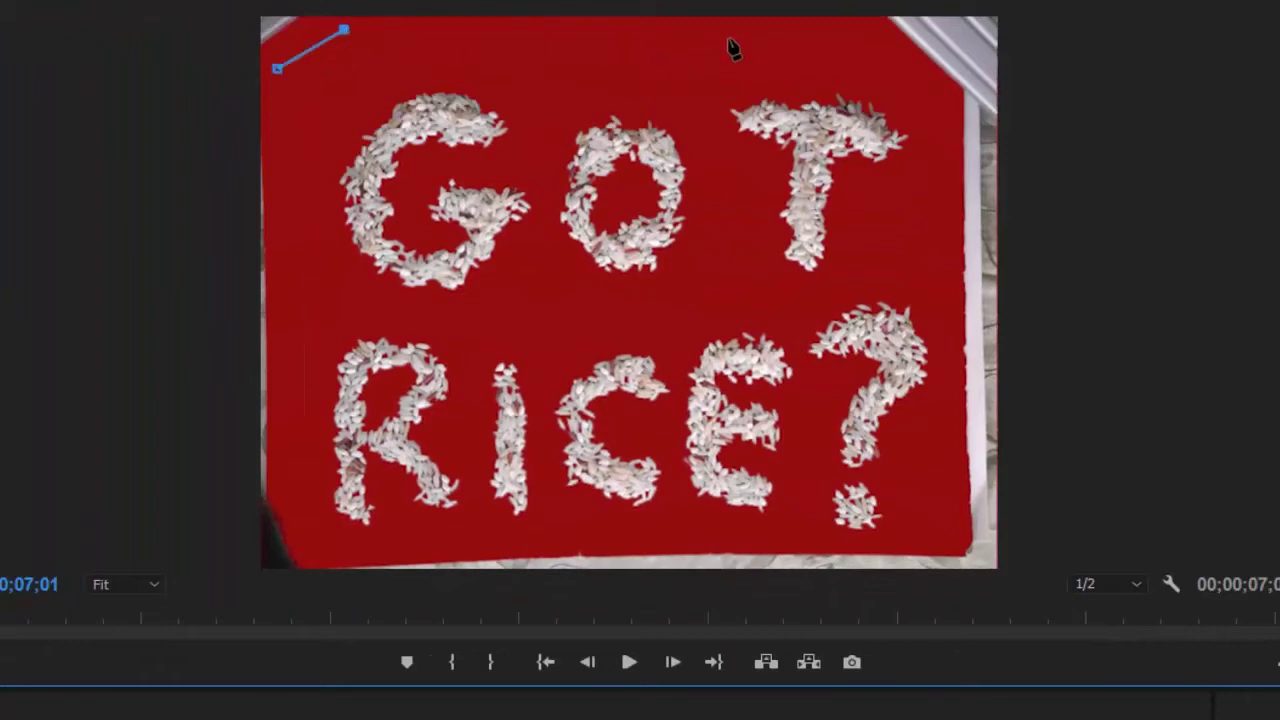
left_click(875, 31)
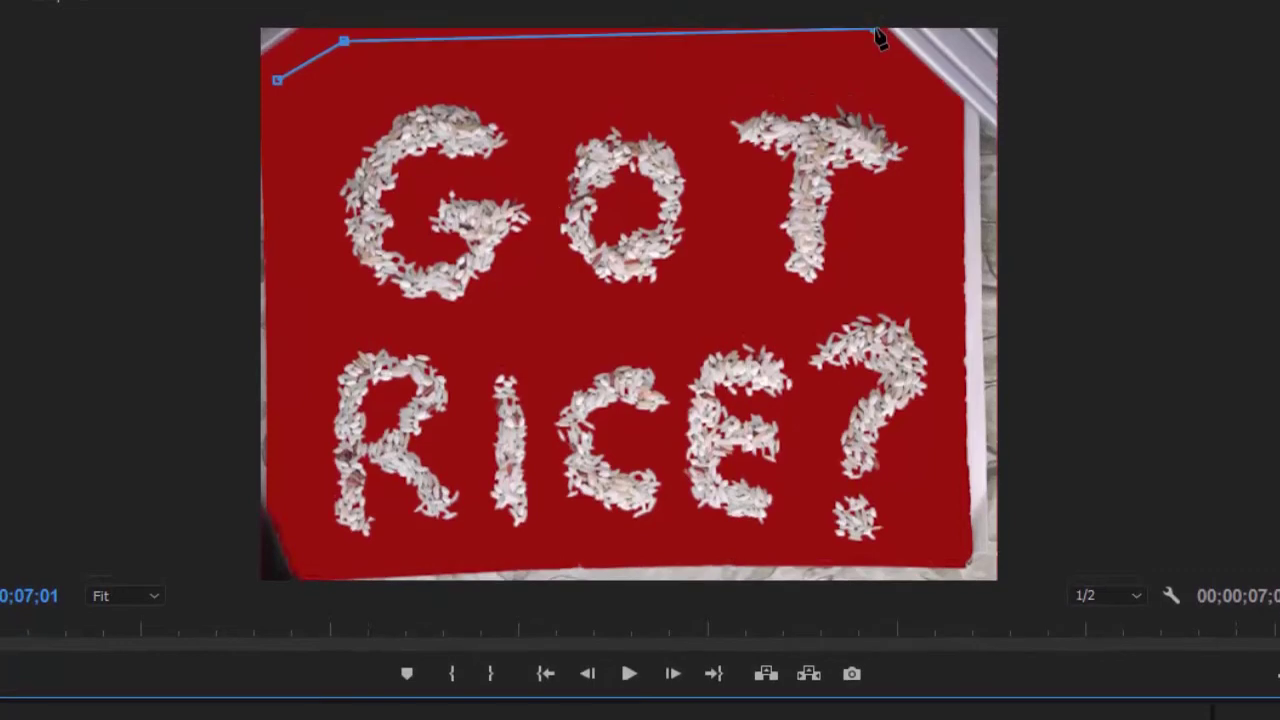
left_click(961, 157)
left_click(962, 544)
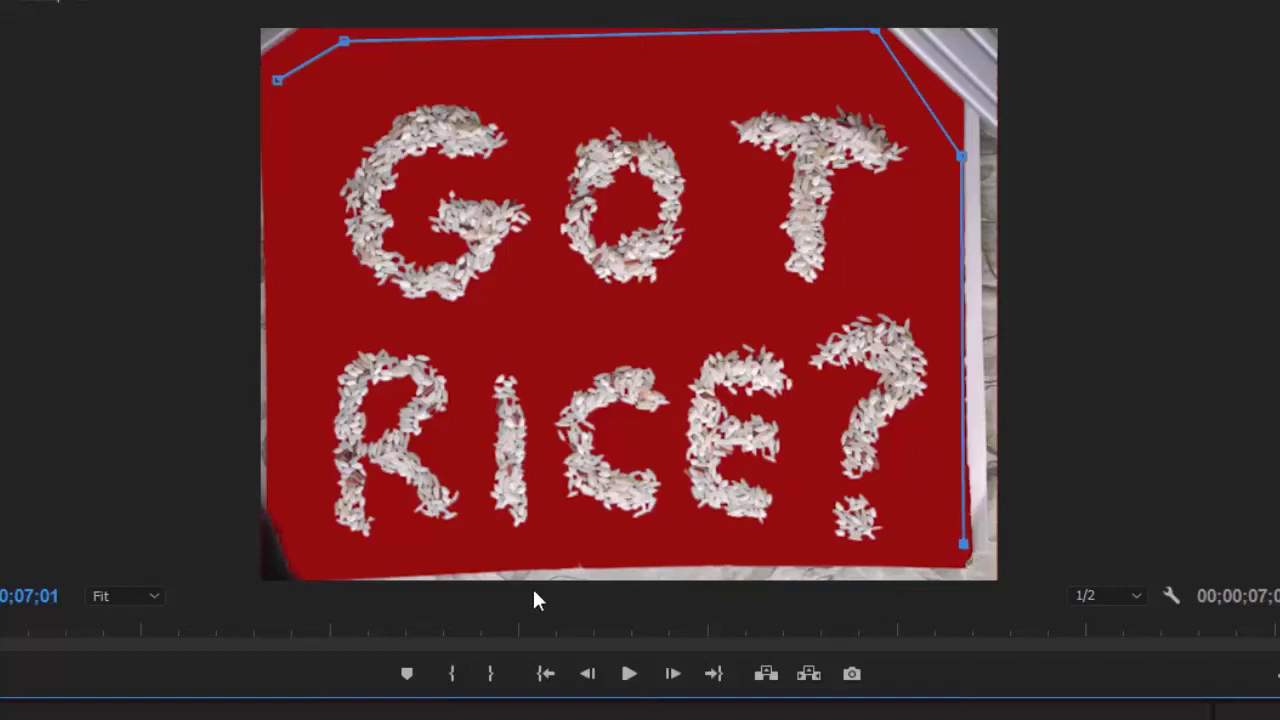
left_click(311, 564)
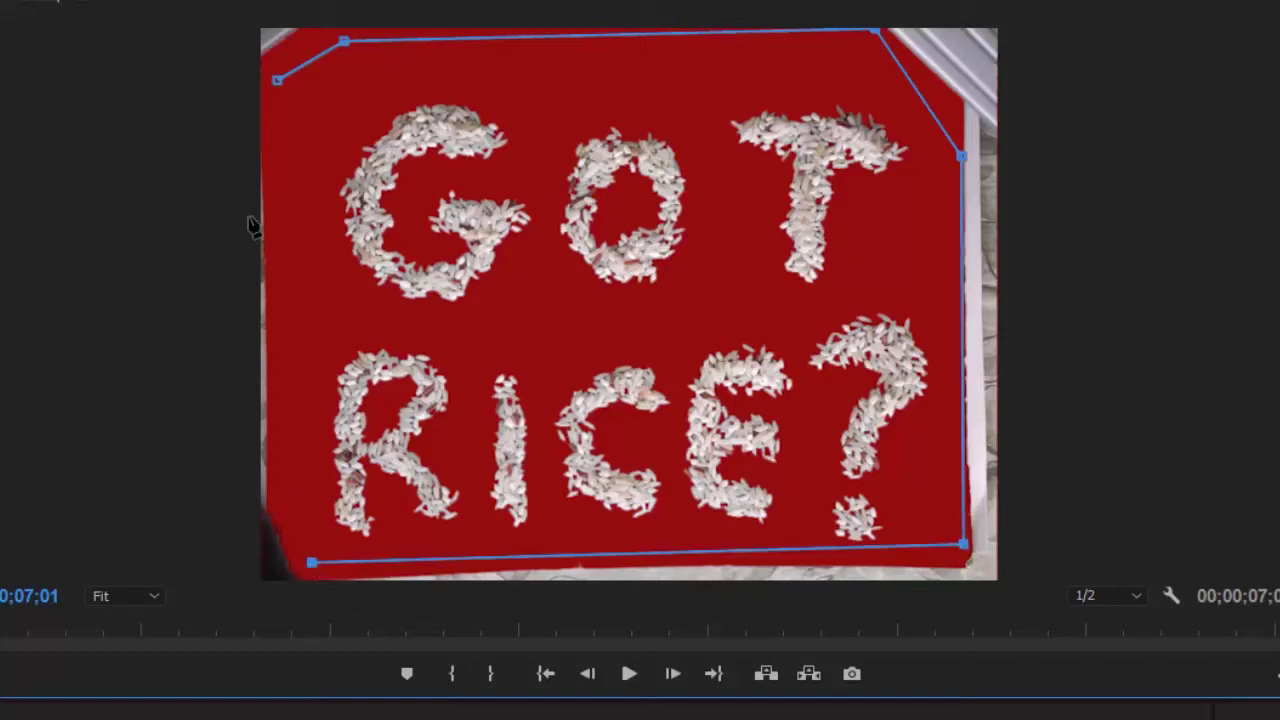
left_click(277, 80)
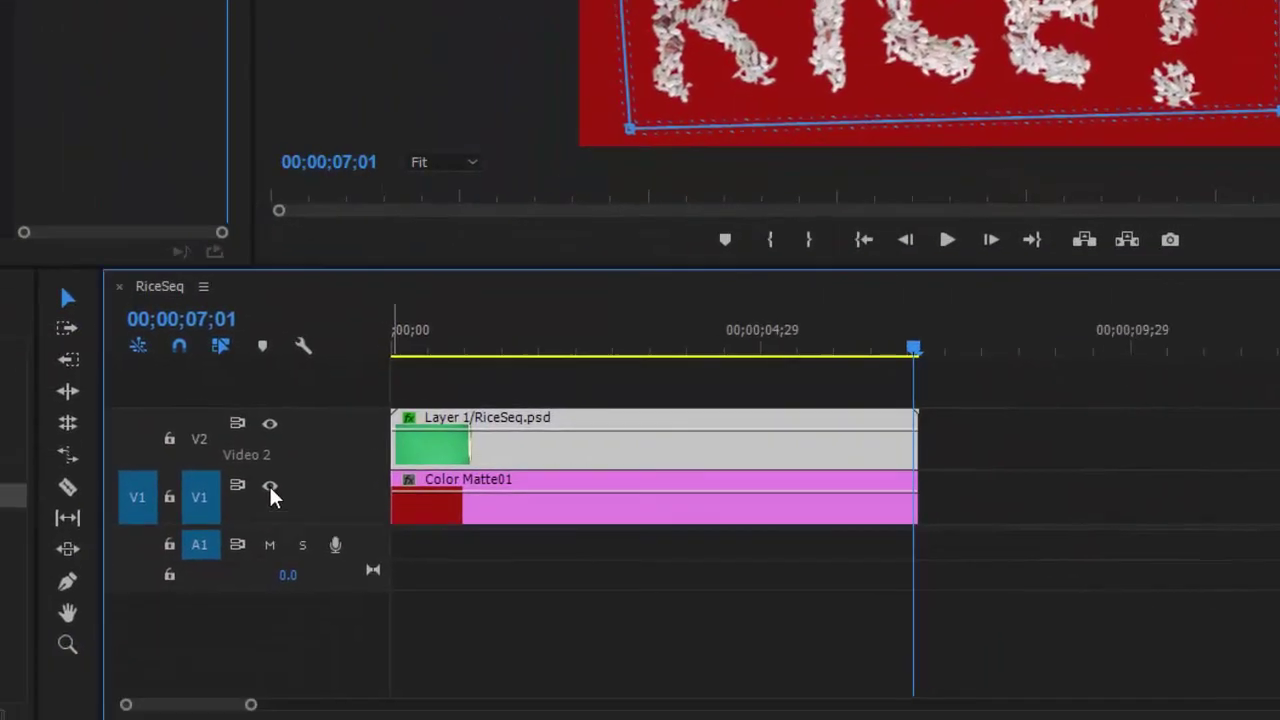
Hide and restore the V1 color matte track to check the masked rice over black, and play the sequence.
left_click(270, 486)
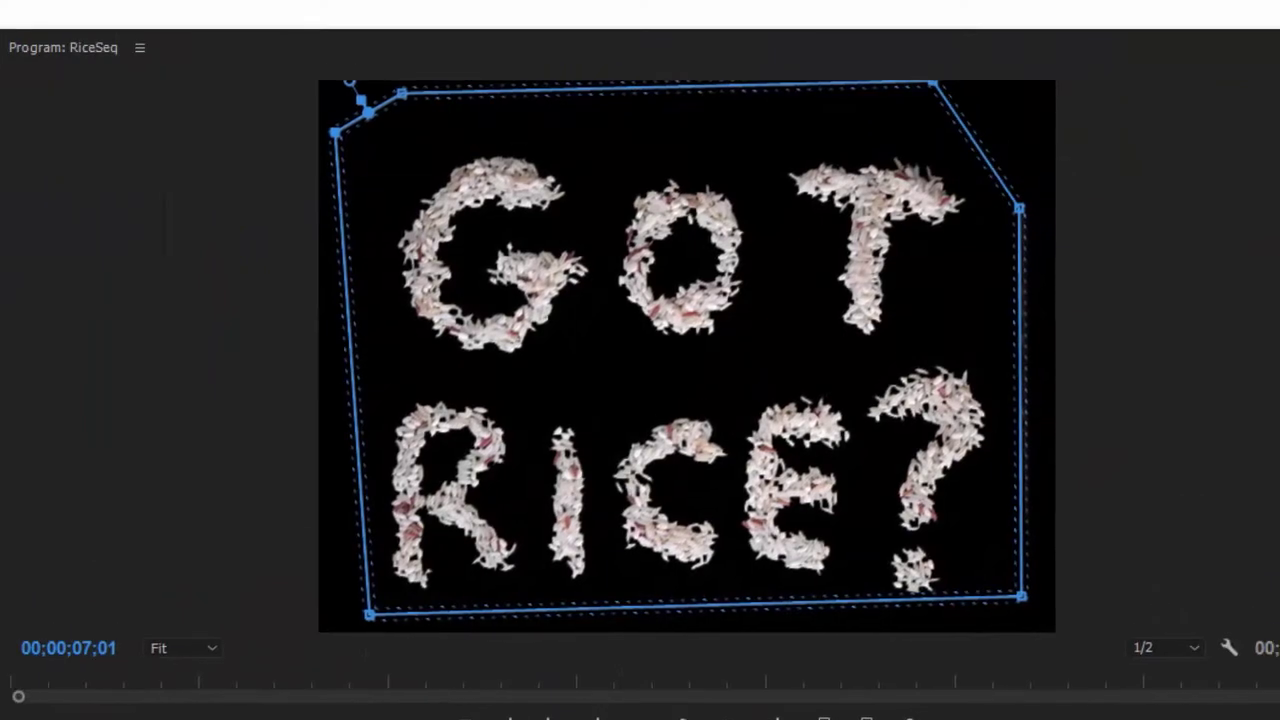
left_click(270, 486)
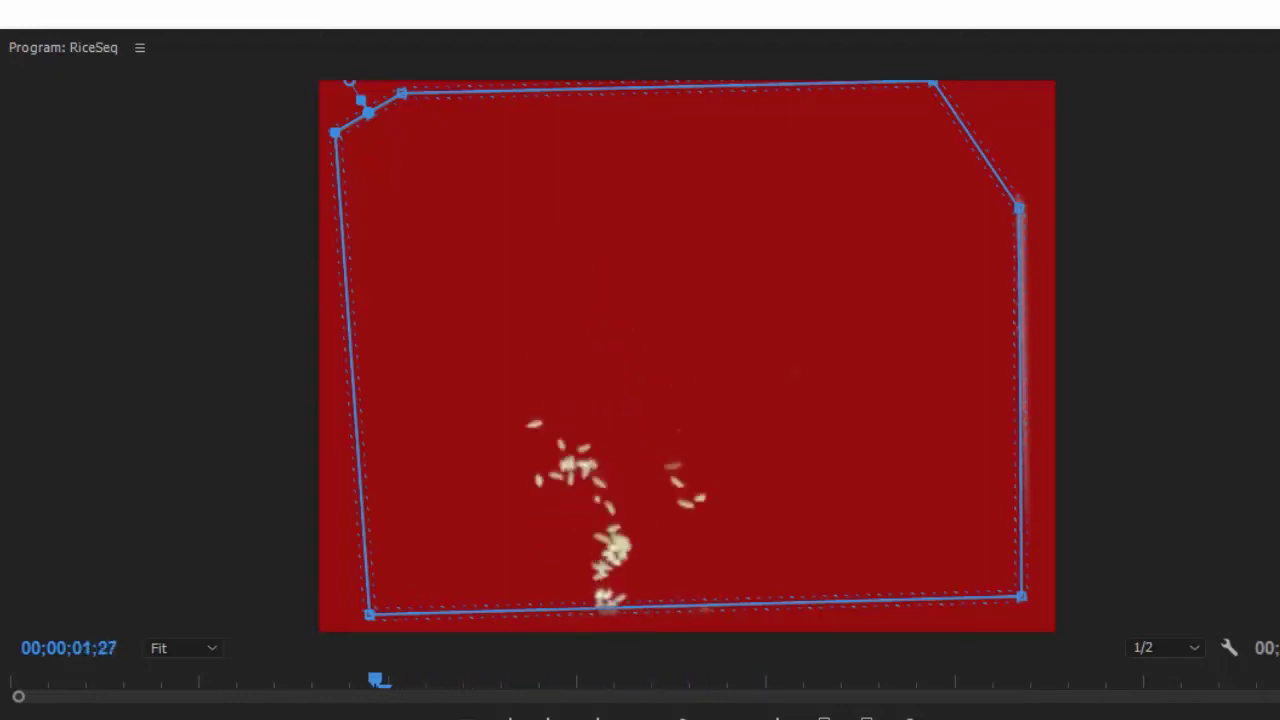
key("l")
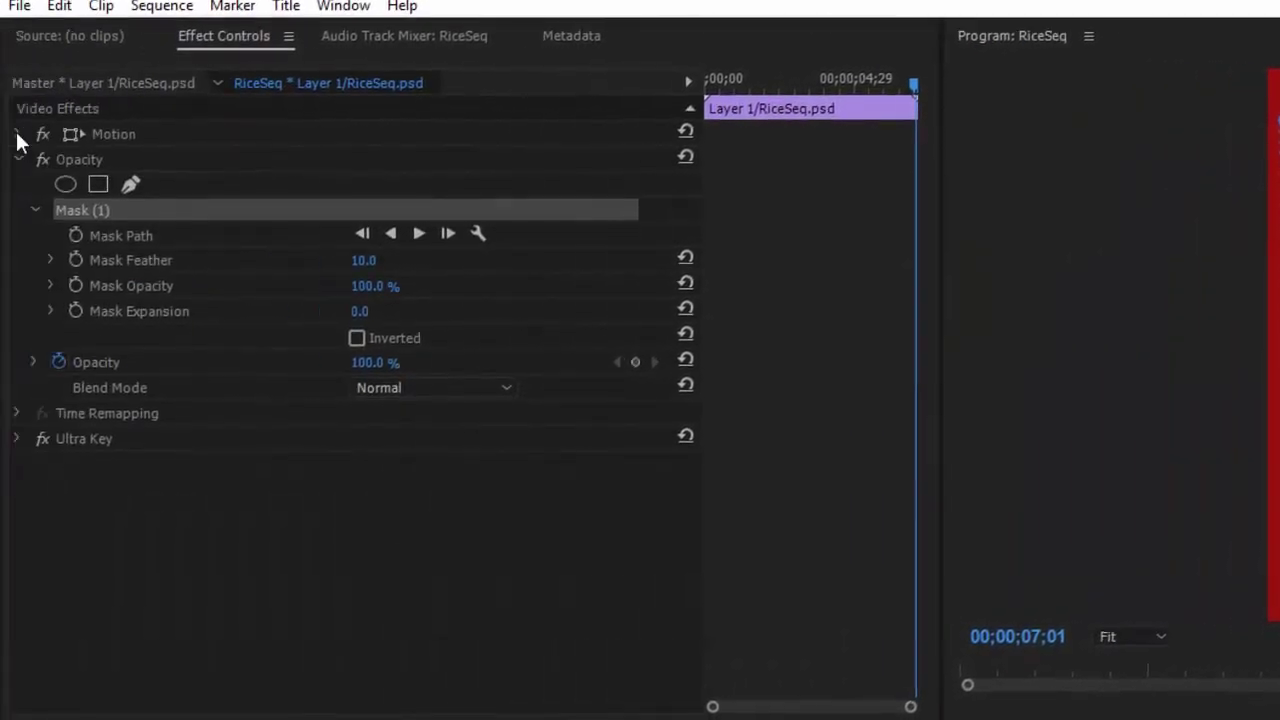
Scale the rice clip to 113 and set its vertical position to 227.
left_click(18, 133)
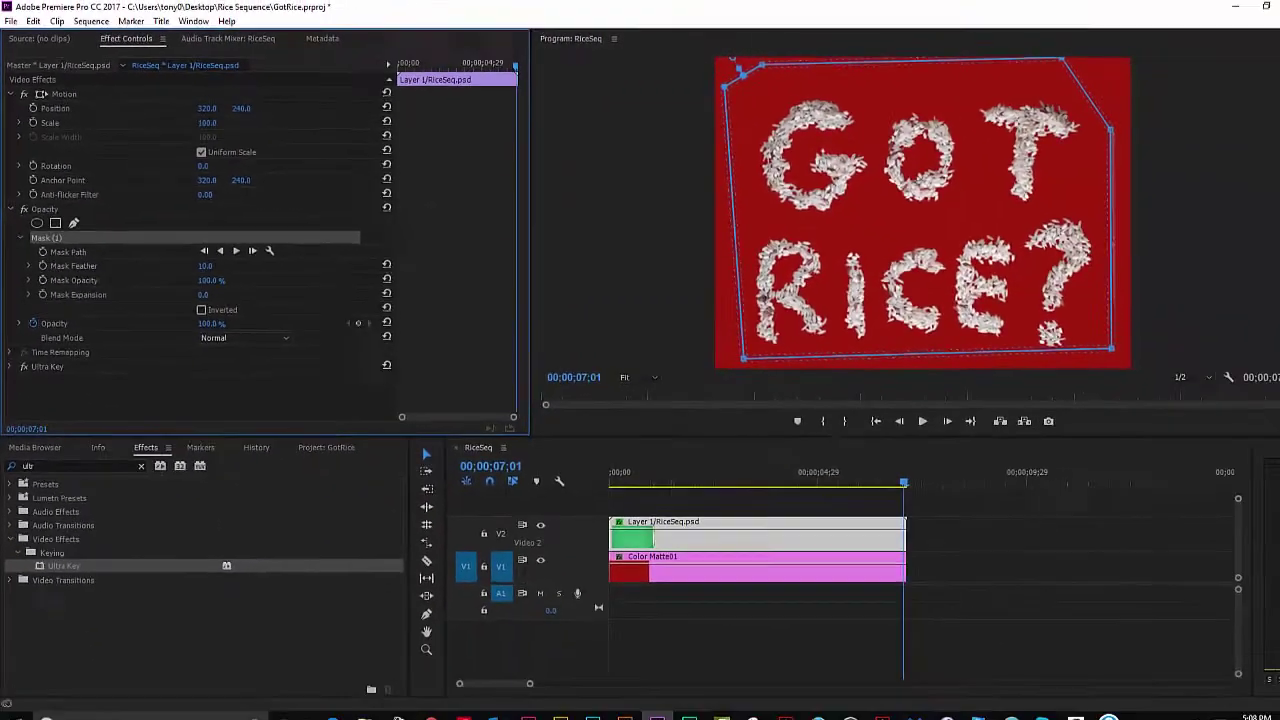
left_click_drag(289, 155, 305, 155)
left_click_drag(201, 120, 197, 120)
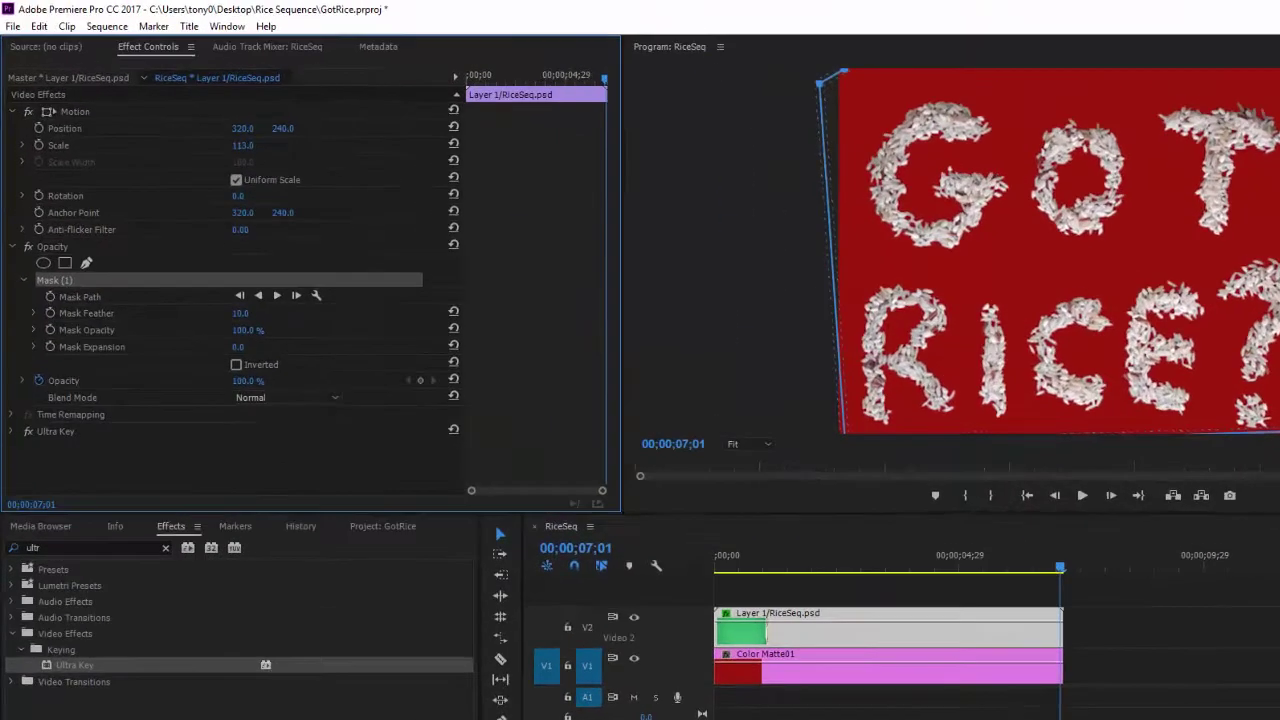
left_click_drag(283, 128, 286, 128)
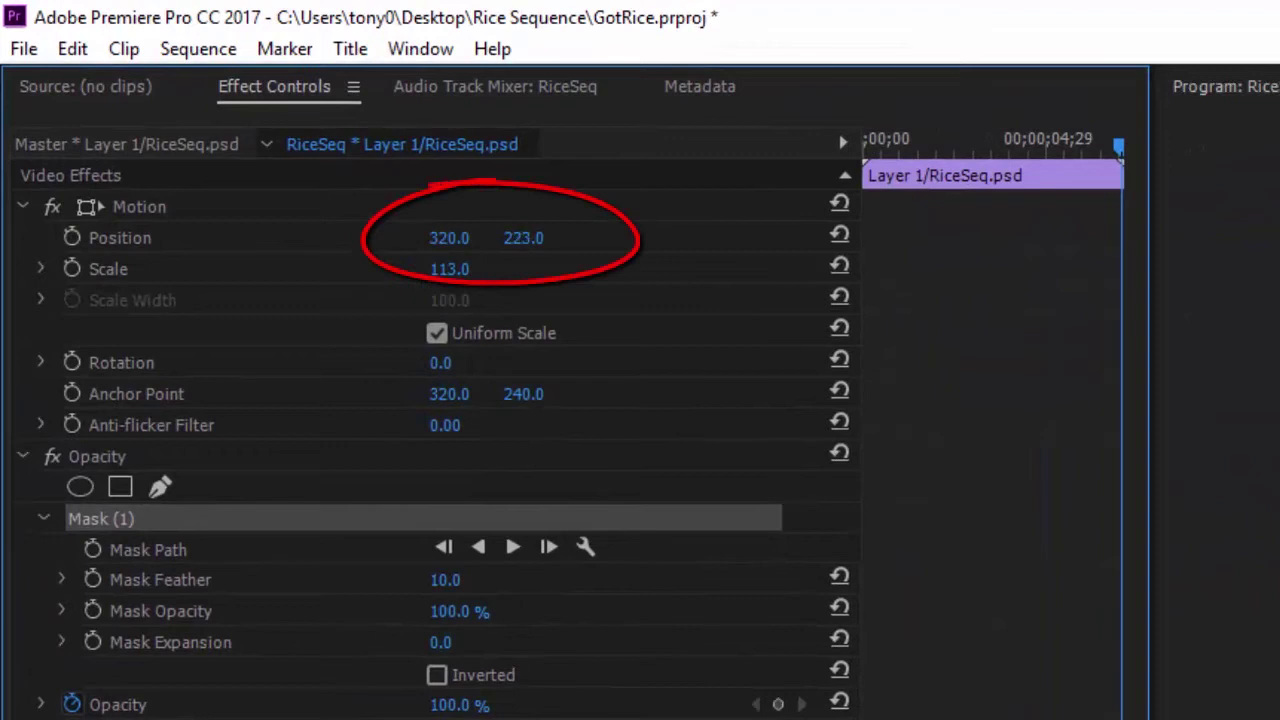
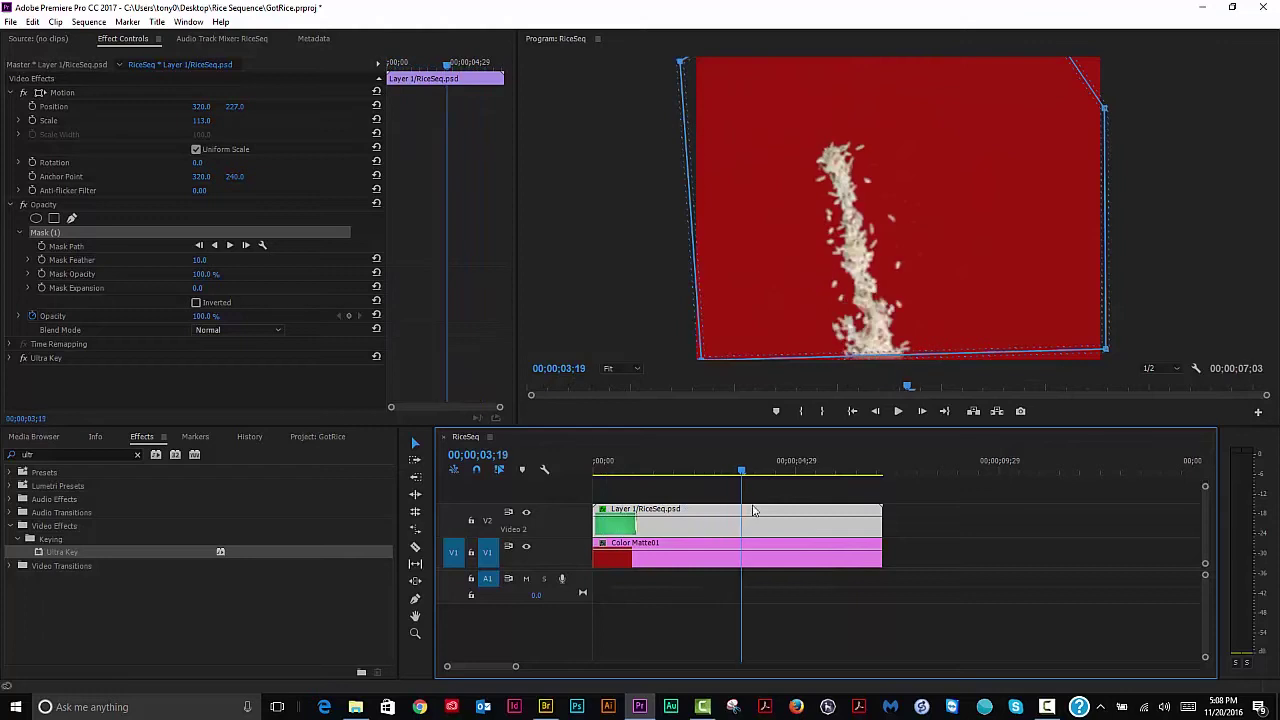
Examine the composited rice animation frame by frame from the middle of the sequence to its end.
key("Right")
key("Right")
key("Right")
key("Right")
key("Right")
key("Right")
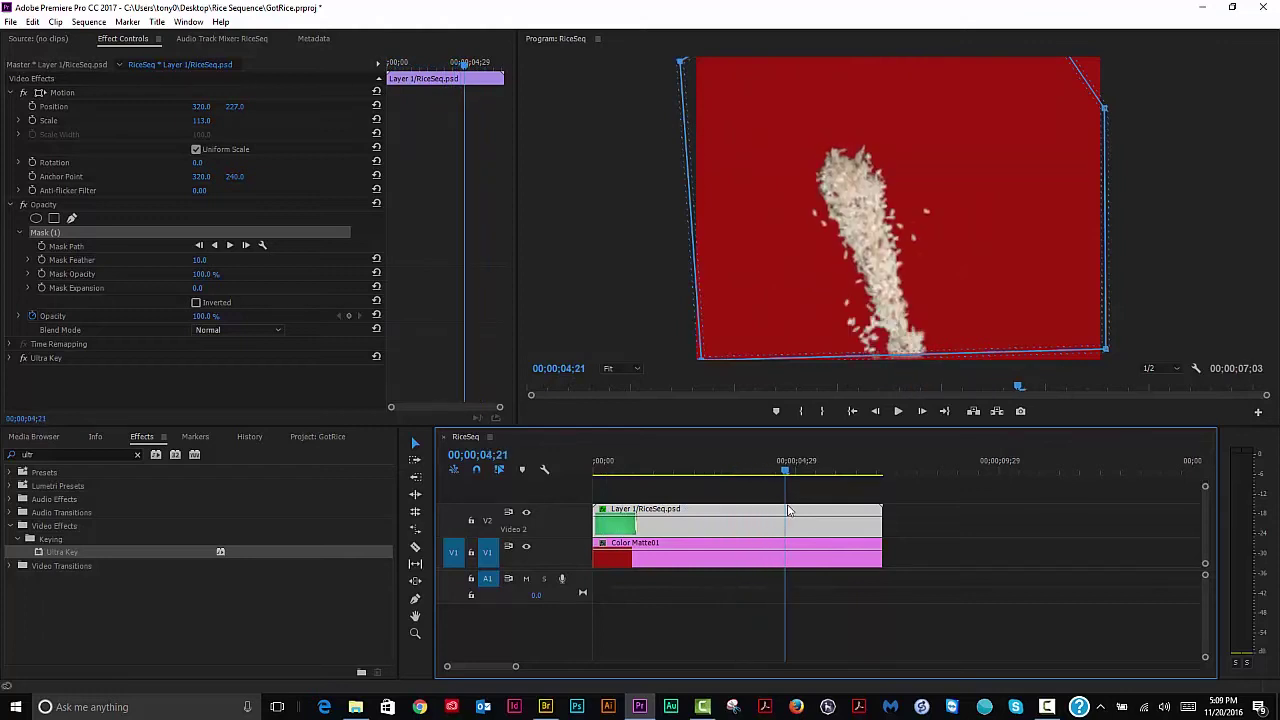
key("Right")
key("Right")
key("Right")
key("Right")
key("Right")
key("Right")
key("Right")
key("Right")
key("Right")
key("Right")
key("Right")
key("Right")
key("Right")
key("Right")
key("Right")
key("Right")
key("Right")
key("Right")
key("Right")
key("Right")
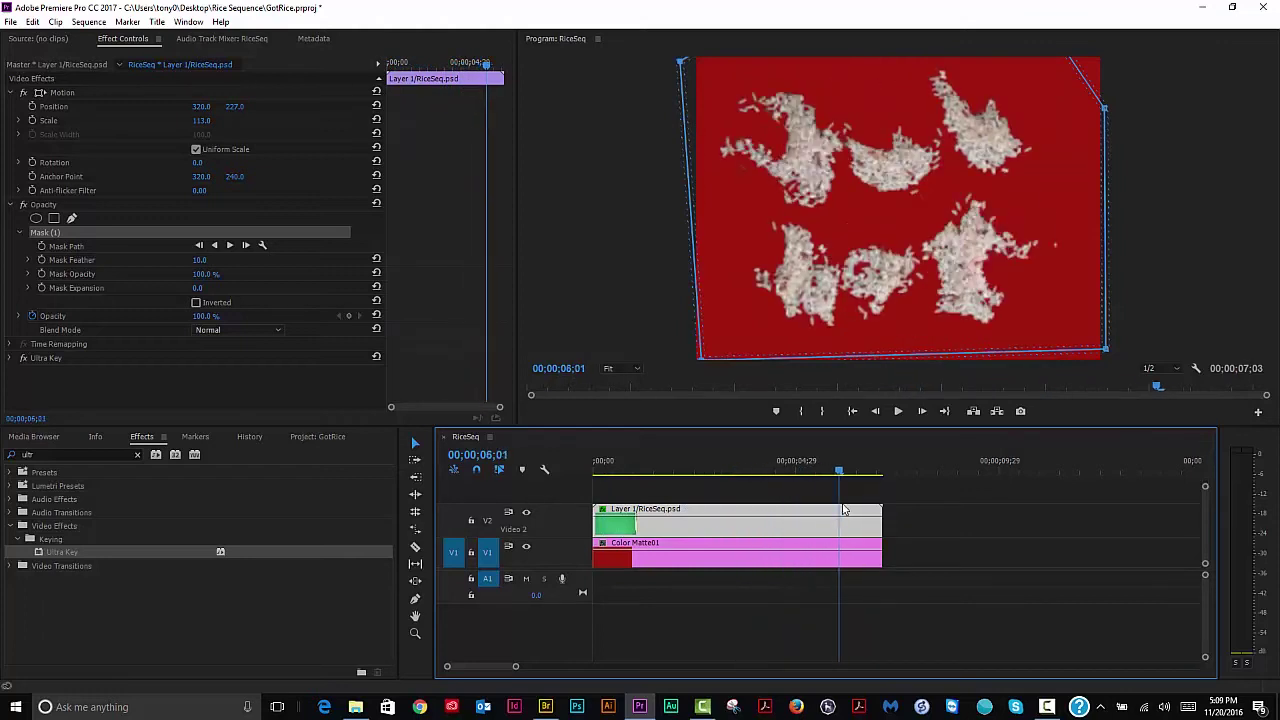
key("Right")
key("Right")
key("Right")
key("Right")
key("Right")
key("Right")
key("Right")
key("Right")
key("Right")
key("Right")
key("Right")
key("Right")
key("Right")
key("Right")
key("Right")
key("Right")
key("Right")
key("Right")
left_click_drag(911, 496, 850, 477)
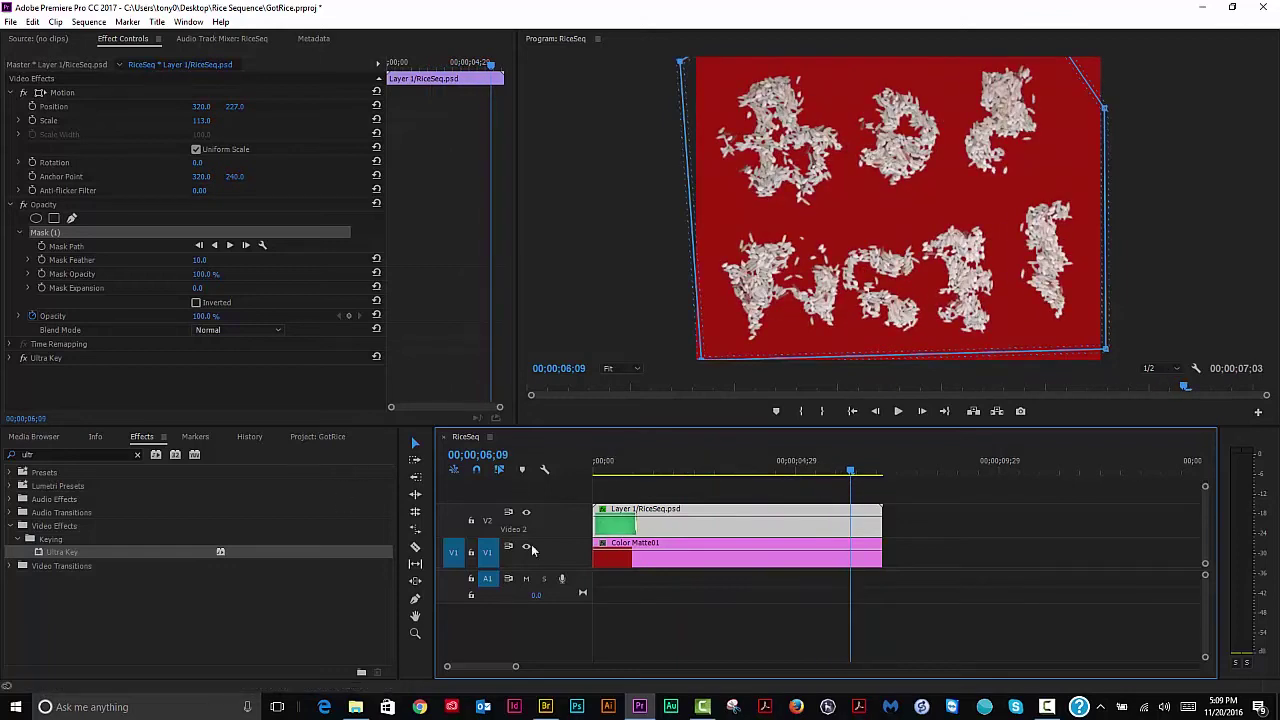
Find the Ramp video effect and apply it to the Color Matte01 clip on V1.
left_click(705, 553)
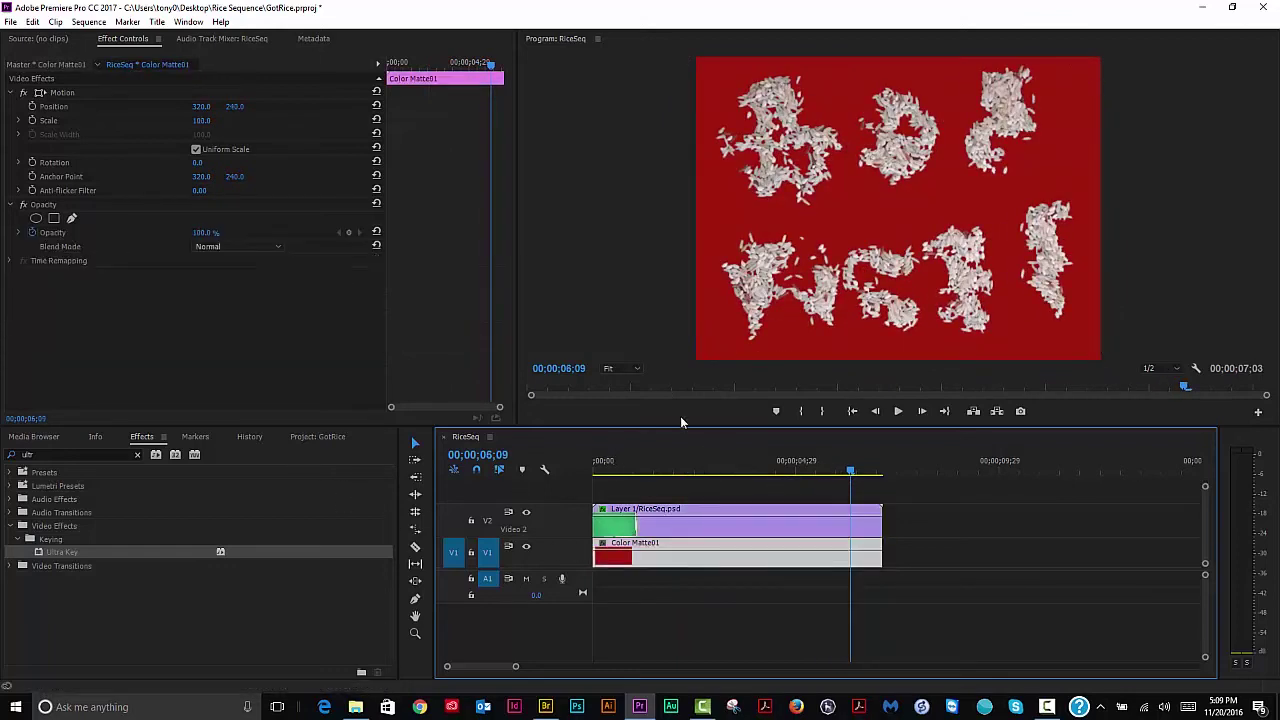
key("Left")
key("Left")
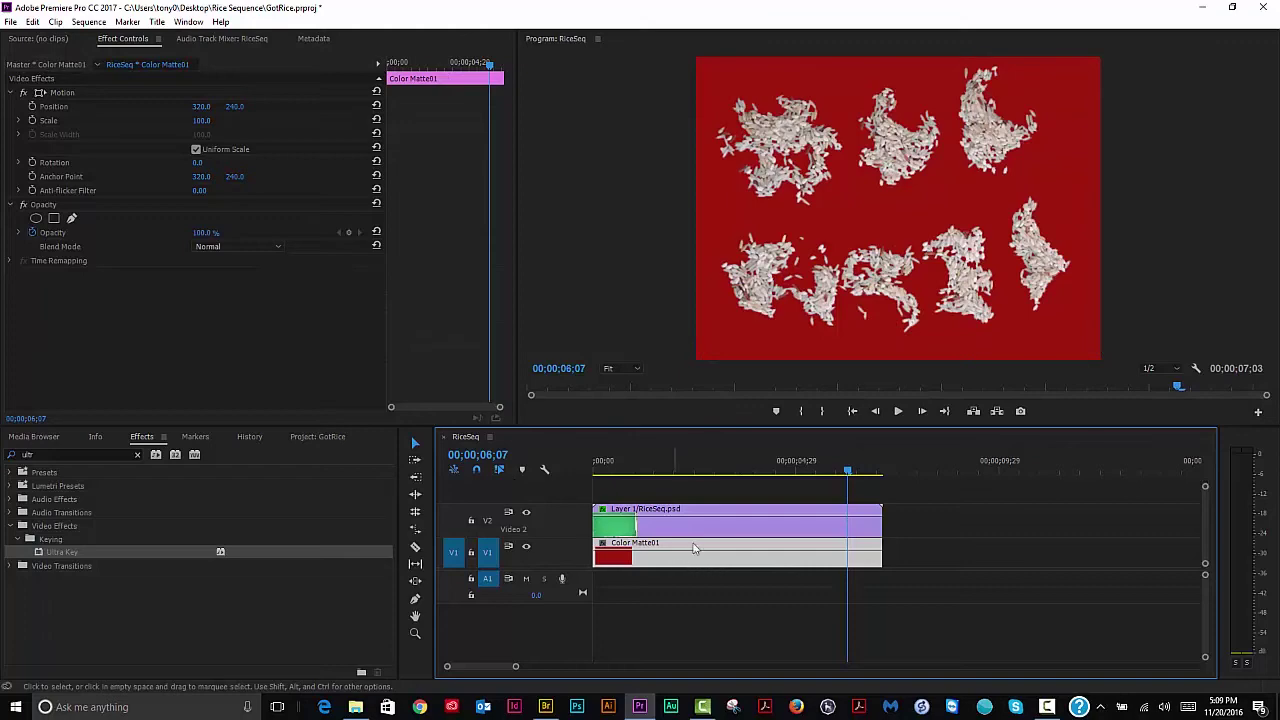
double_click(44, 456)
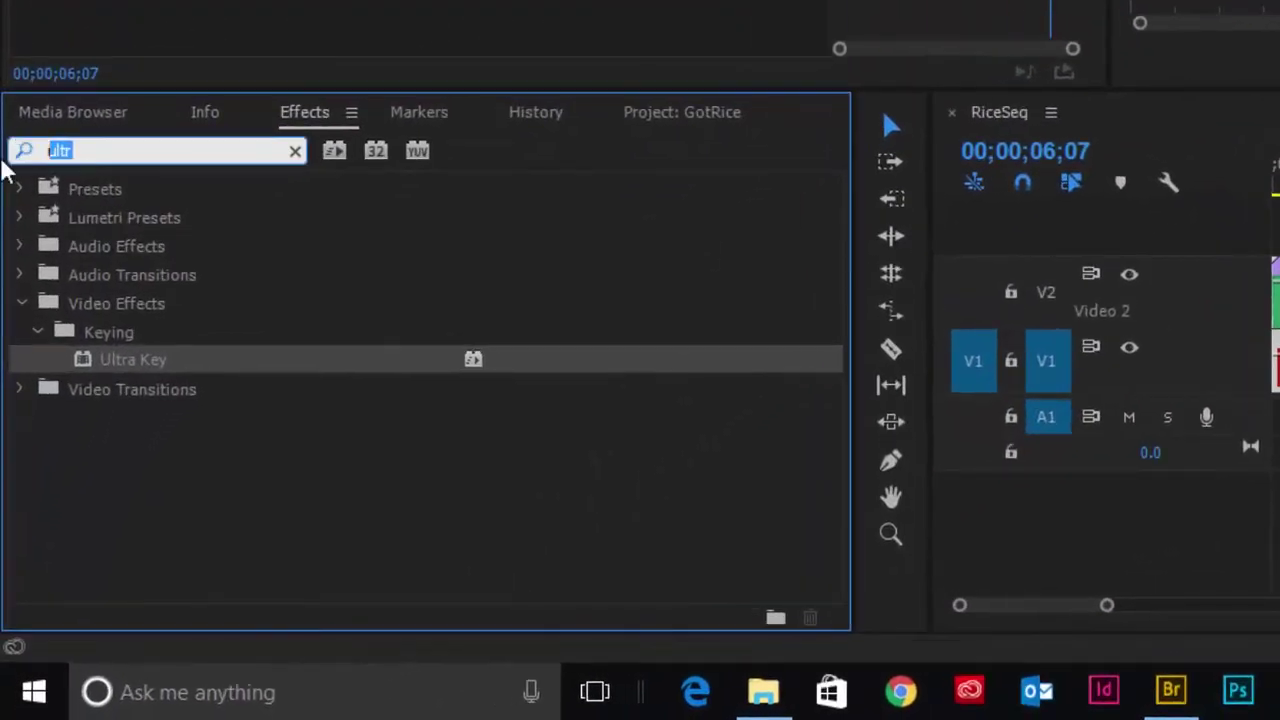
type("ram")
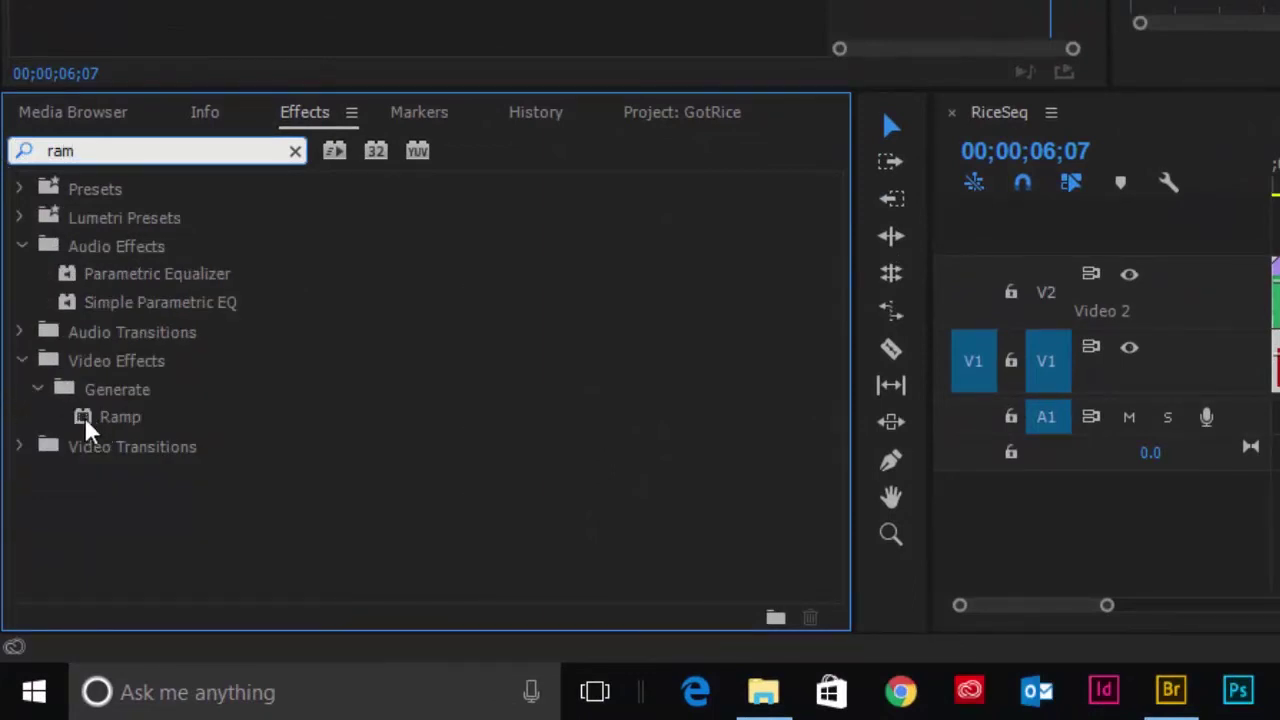
left_click_drag(82, 420, 1279, 370)
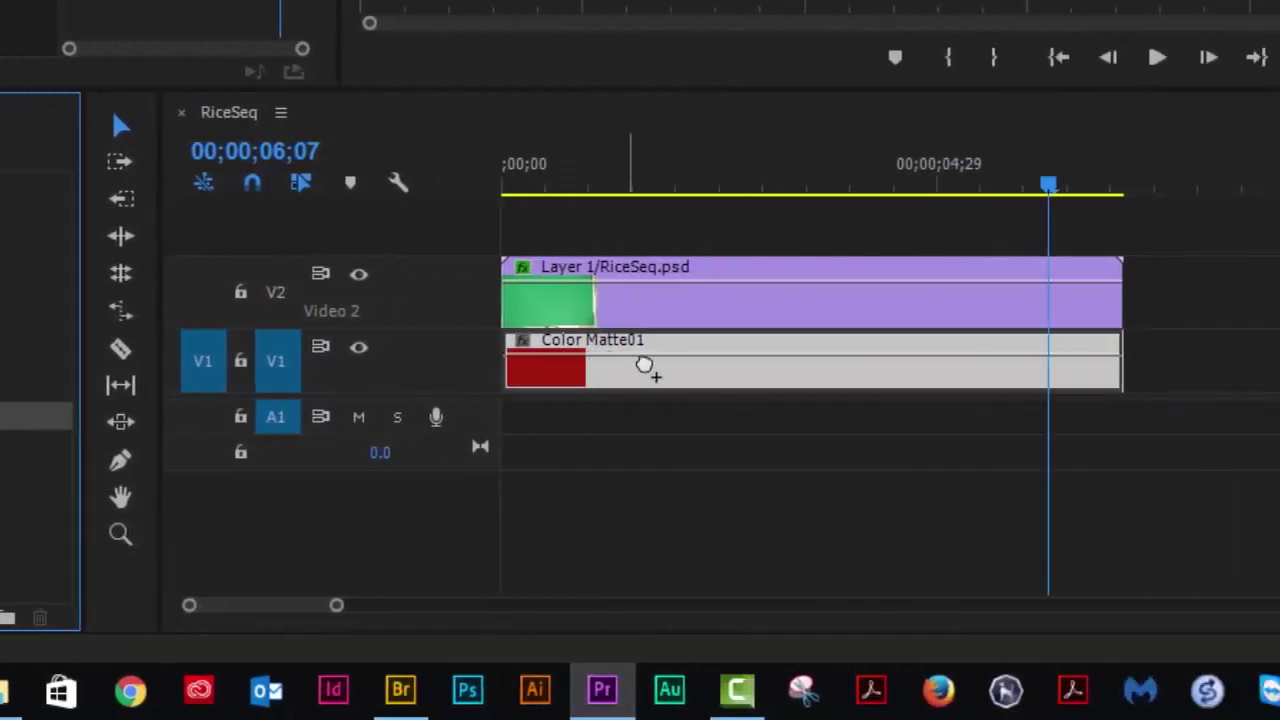
left_click_drag(662, 370, 663, 370)
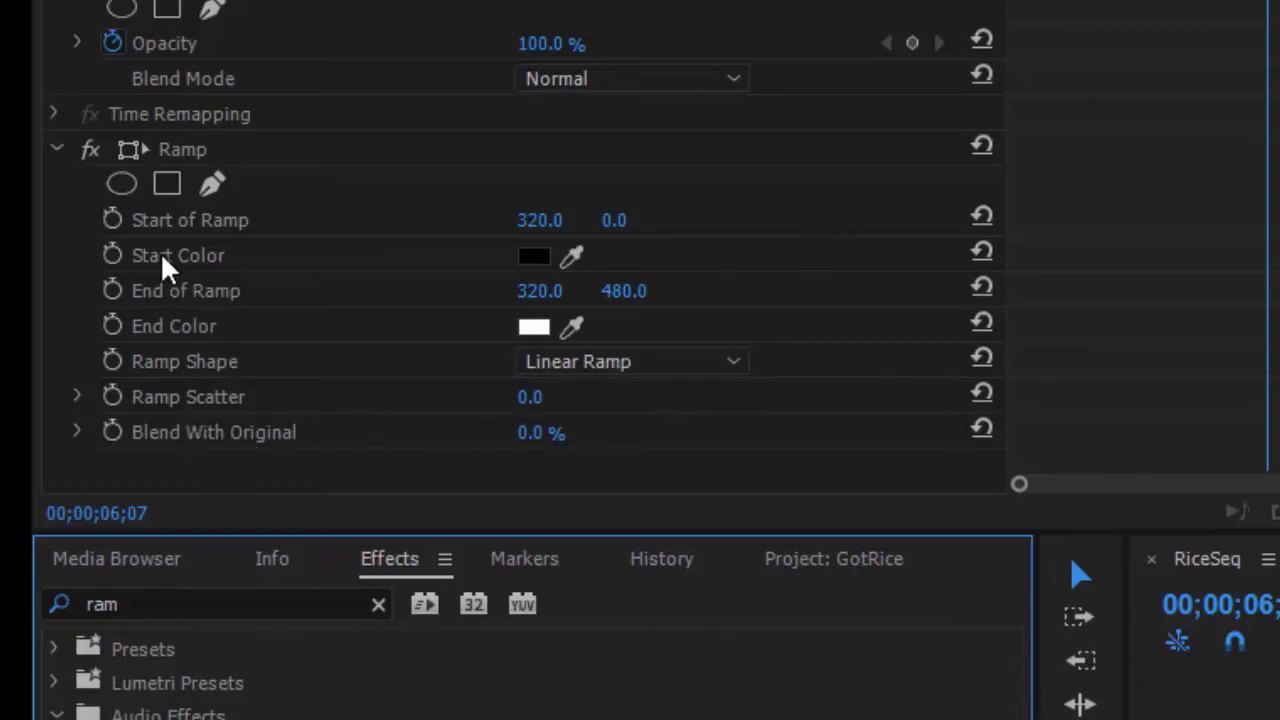
Set the Start of Ramp position of the color matte's Ramp effect to 356, 89.
left_click(534, 224)
mouse_move(550, 220)
left_mouse_down()
mouse_move(633, 220)
mouse_move(572, 220)
left_mouse_up()
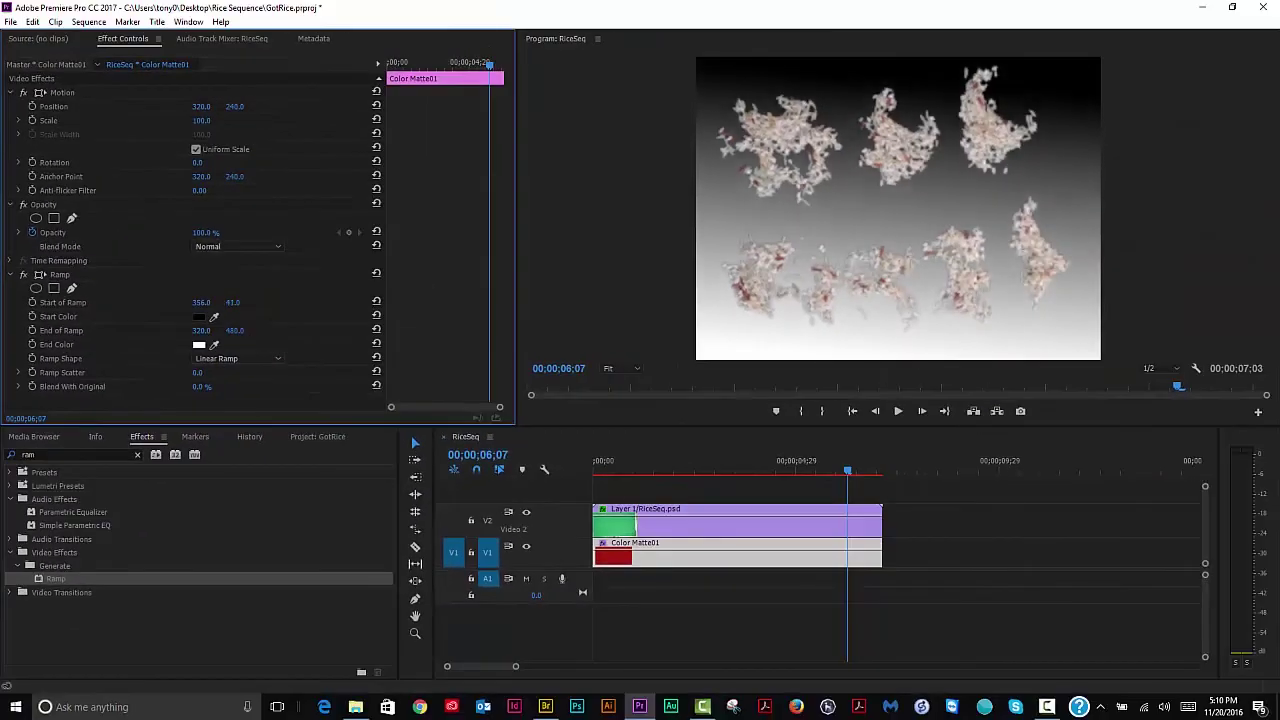
left_click_drag(232, 302, 286, 302)
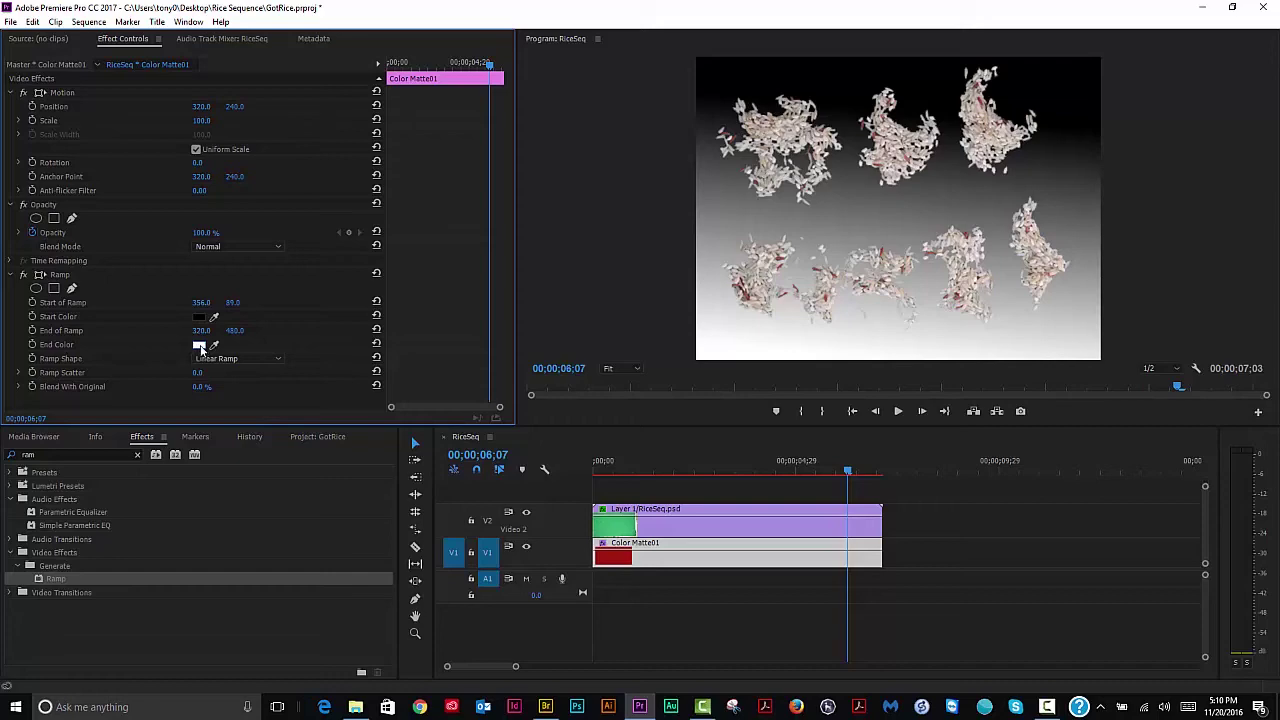
Change the ramp's end color to the muted gray 988989.
left_click(199, 345)
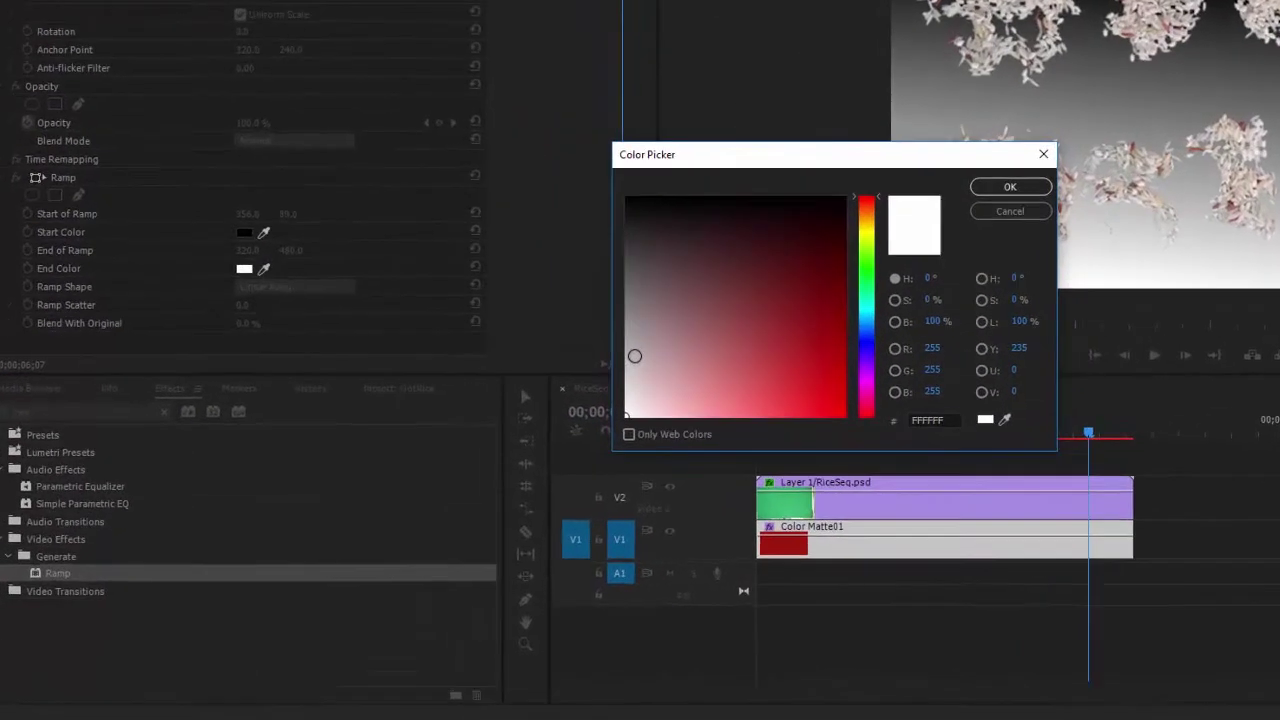
left_click_drag(655, 347, 668, 318)
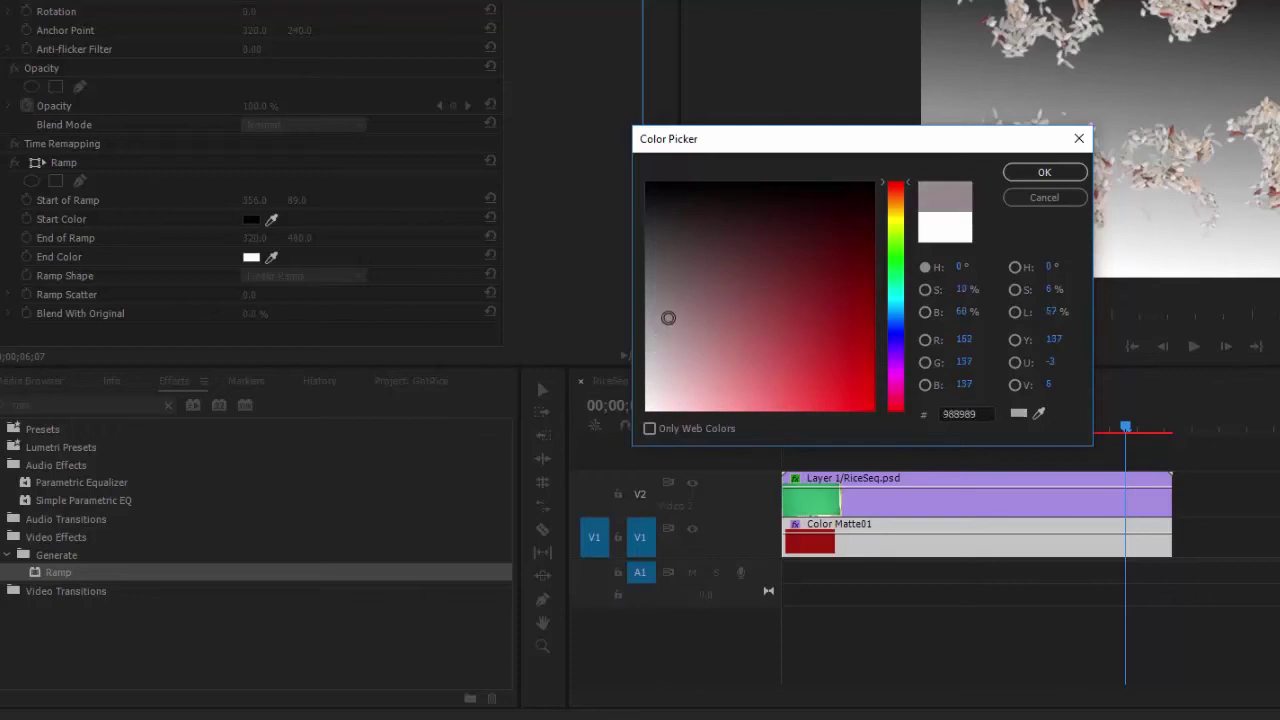
left_click(1050, 174)
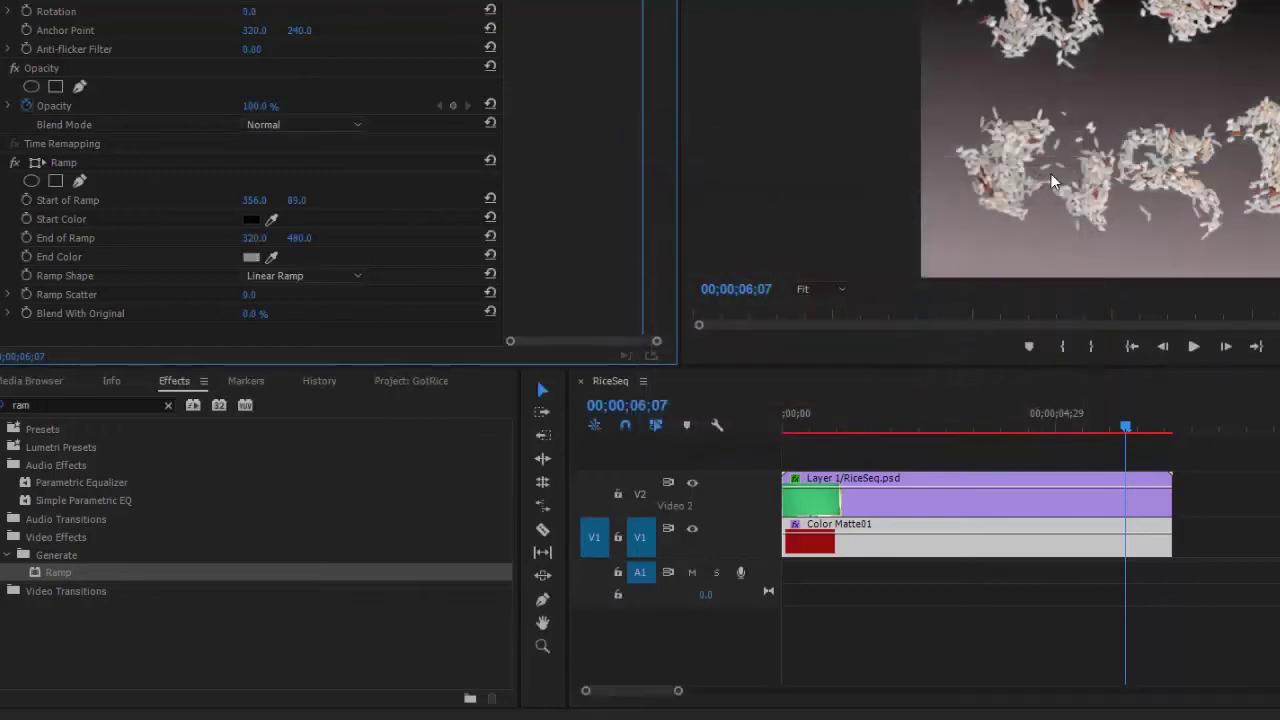
Try the medium-dark gray 595353 as the ramp's start color.
left_click(251, 221)
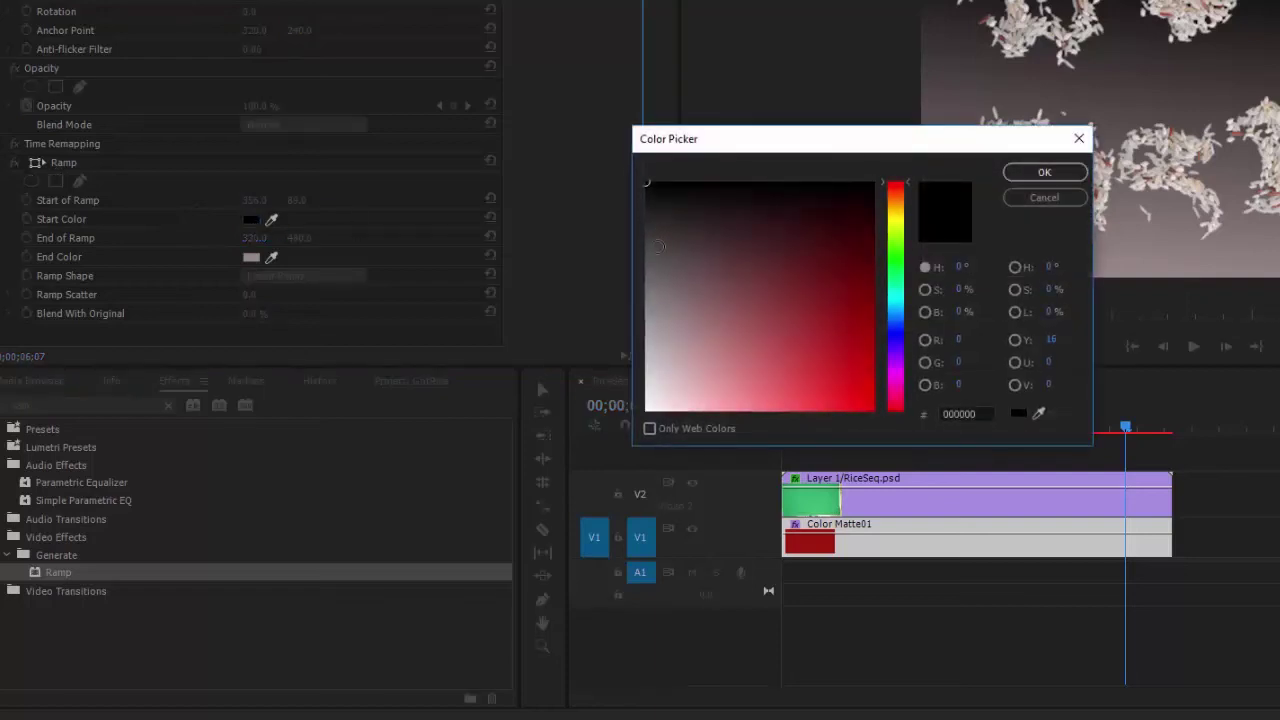
left_click(657, 247)
left_click(659, 260)
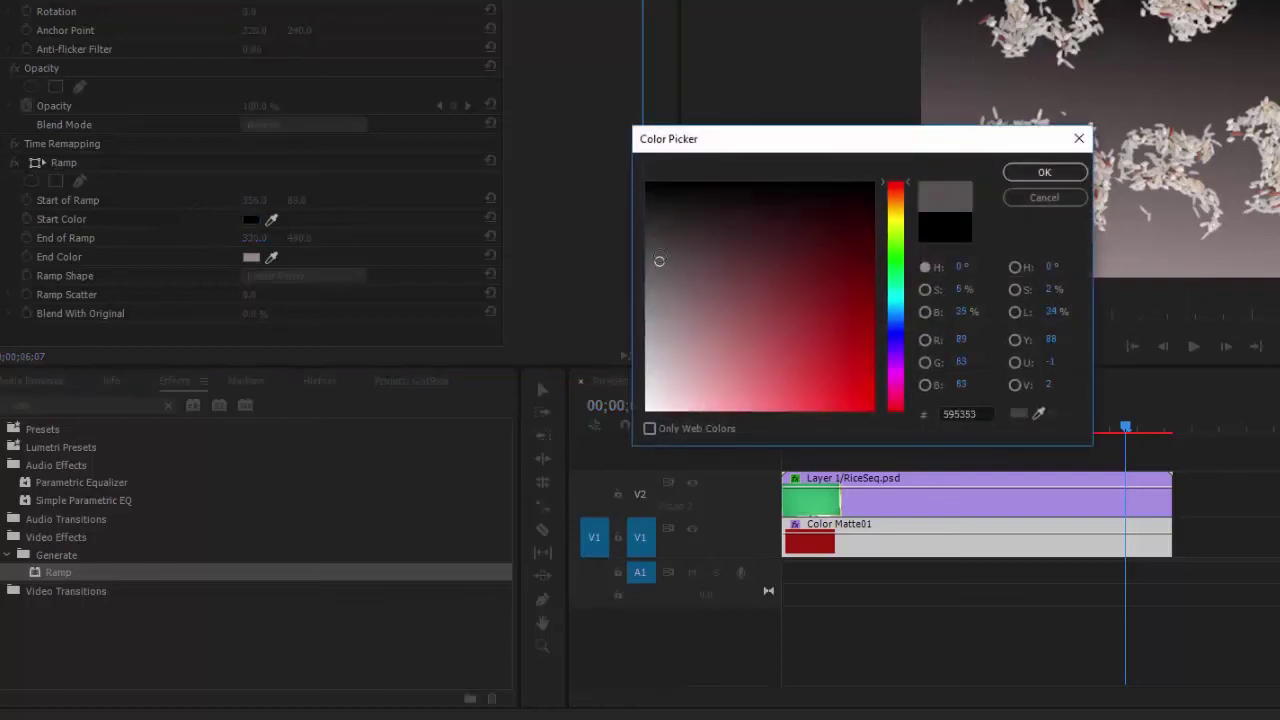
left_click(1045, 173)
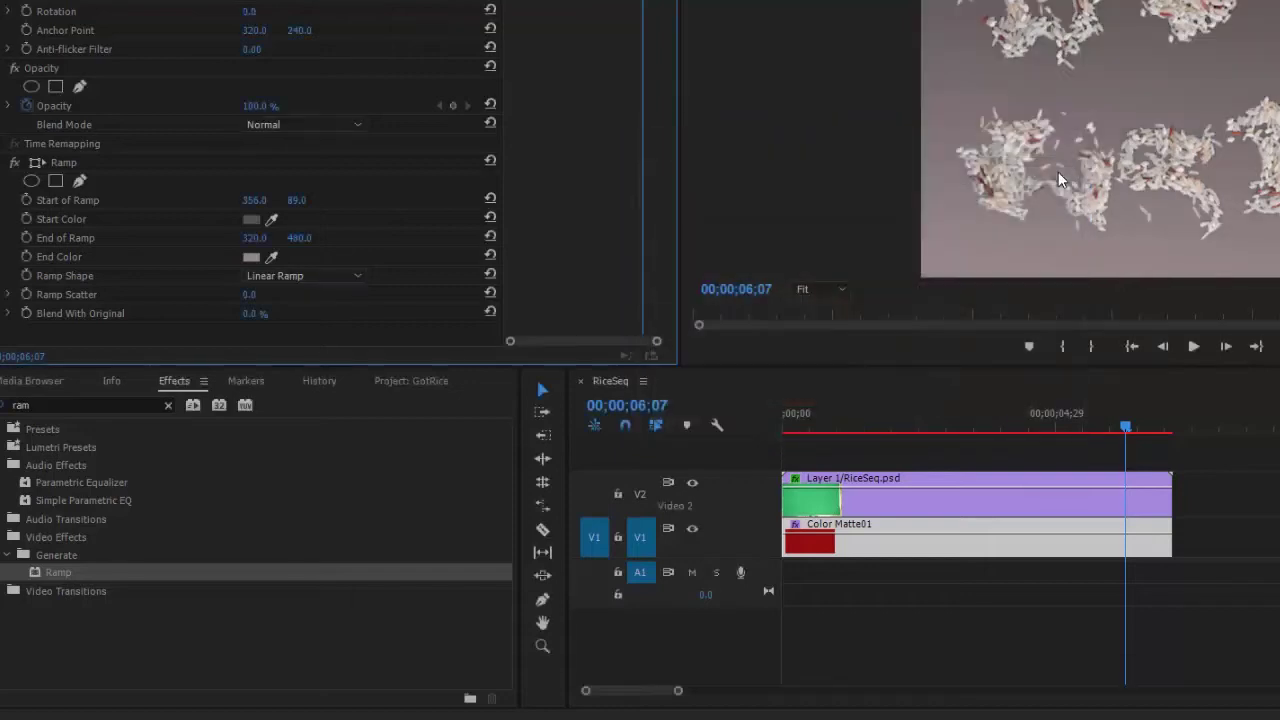
Darken the ramp's start color to 433F3F.
left_click(252, 219)
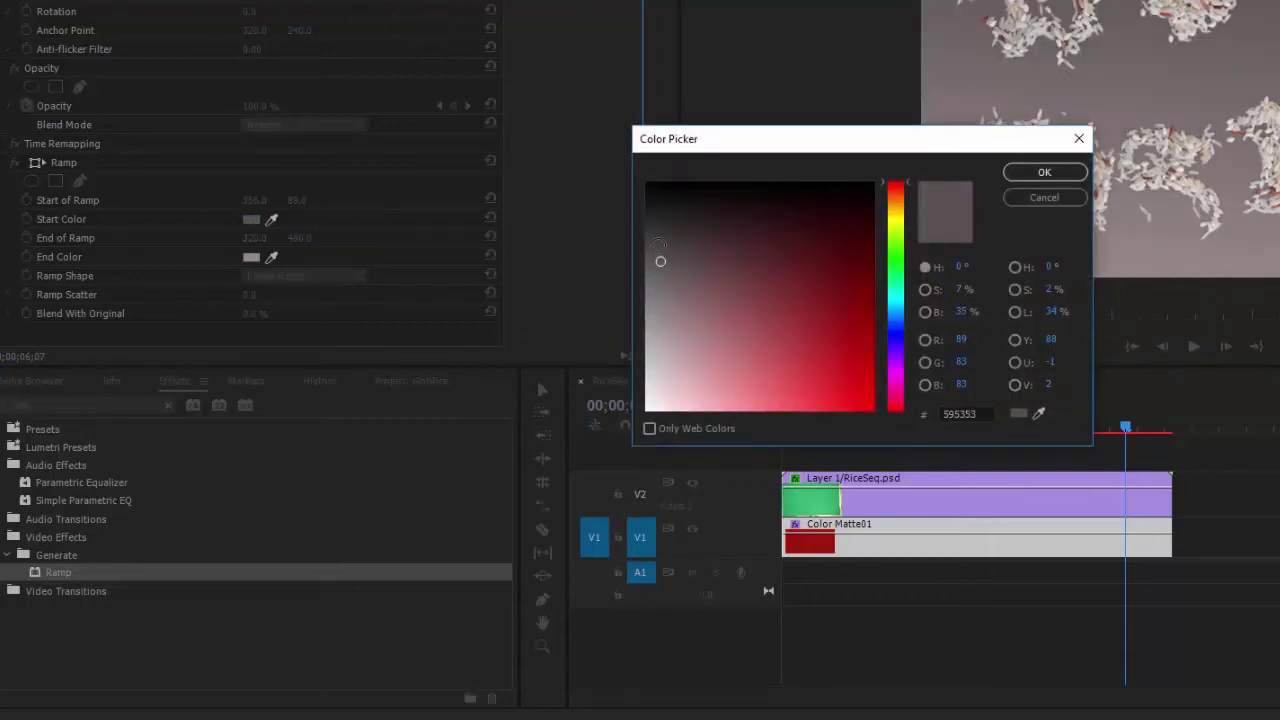
left_click(658, 237)
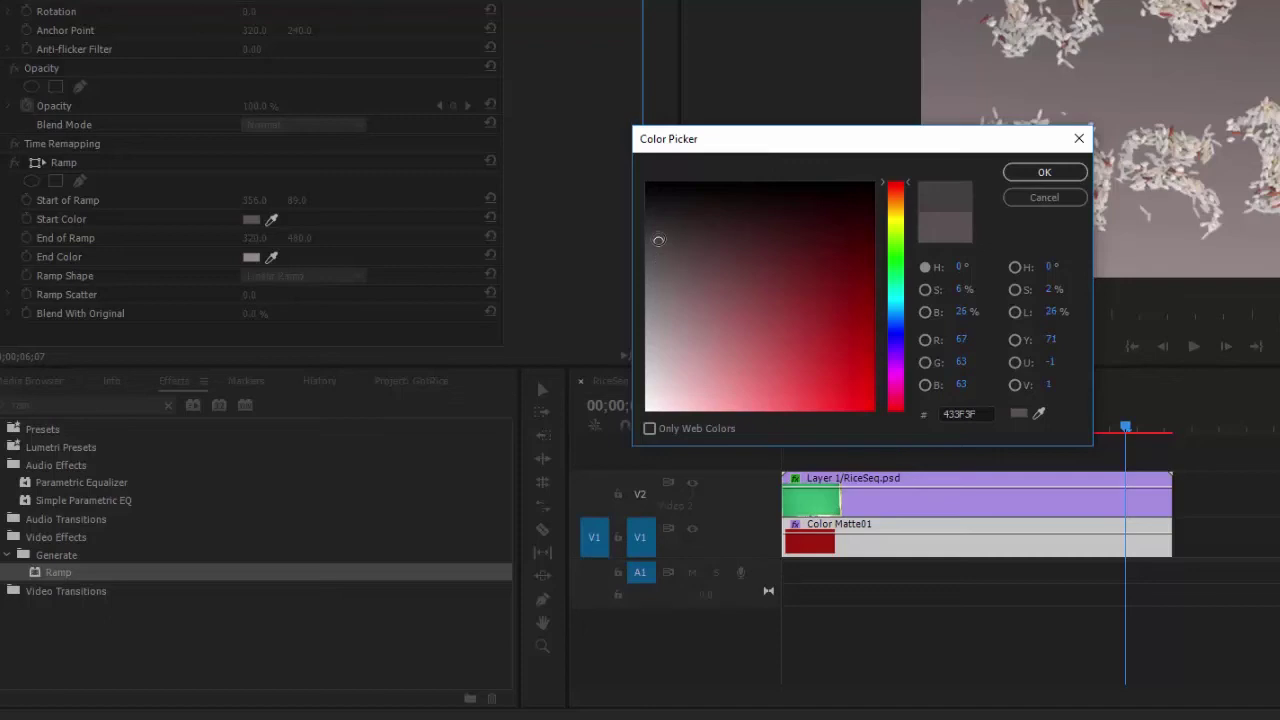
left_click(1044, 173)
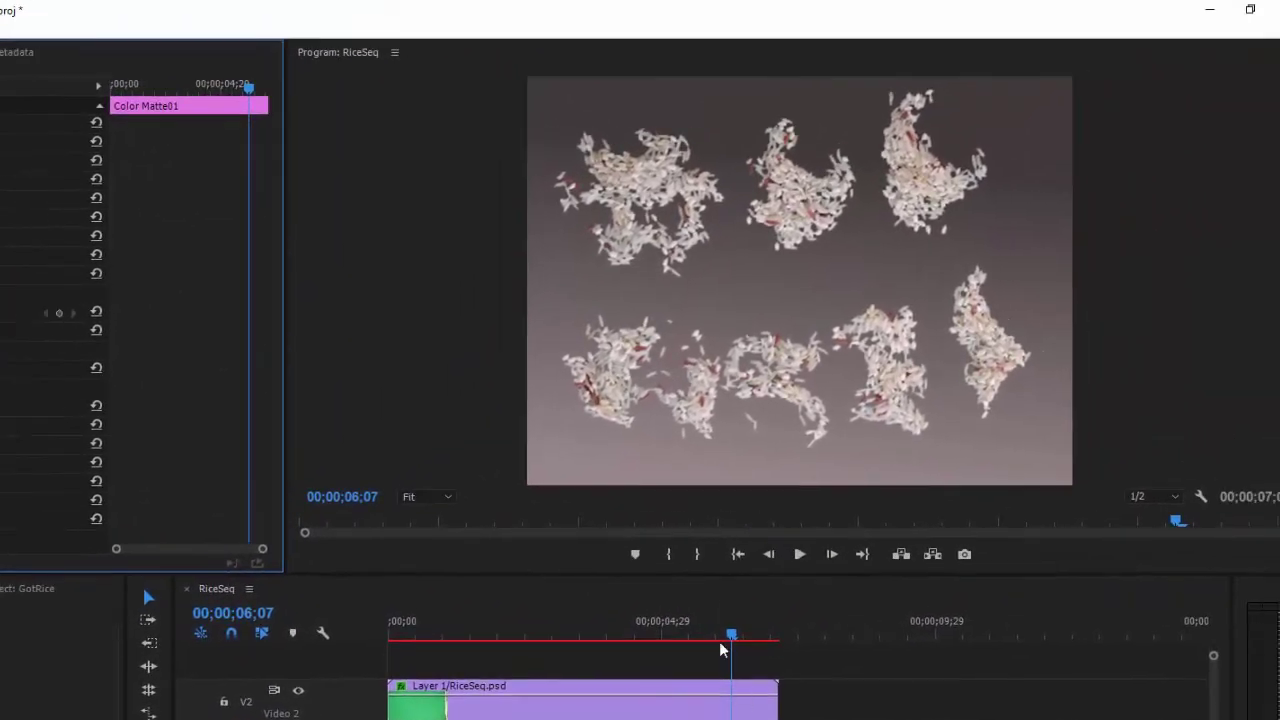
Check the end of the animation, park the playhead at 00;00;06;21, and apply the Drop Shadow effect to the rice clip on V2.
left_click_drag(724, 650, 775, 697)
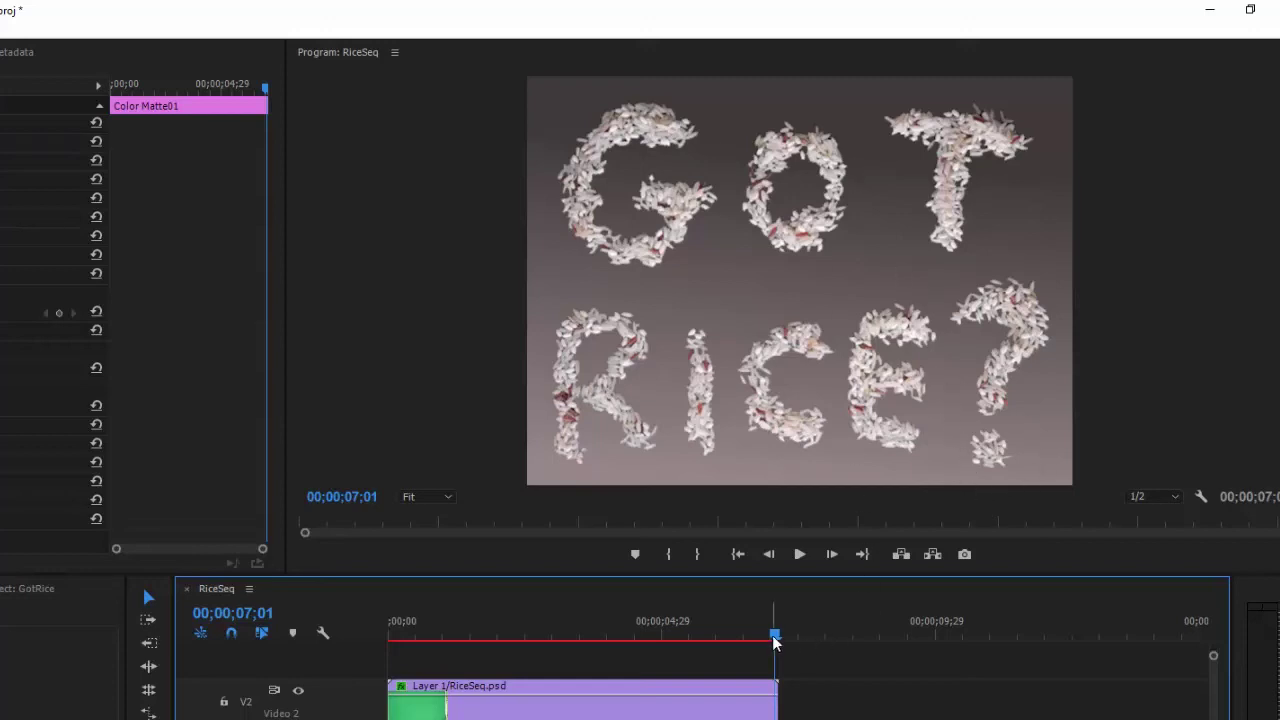
mouse_move(777, 637)
left_mouse_down()
mouse_move(748, 641)
mouse_move(762, 641)
left_mouse_up()
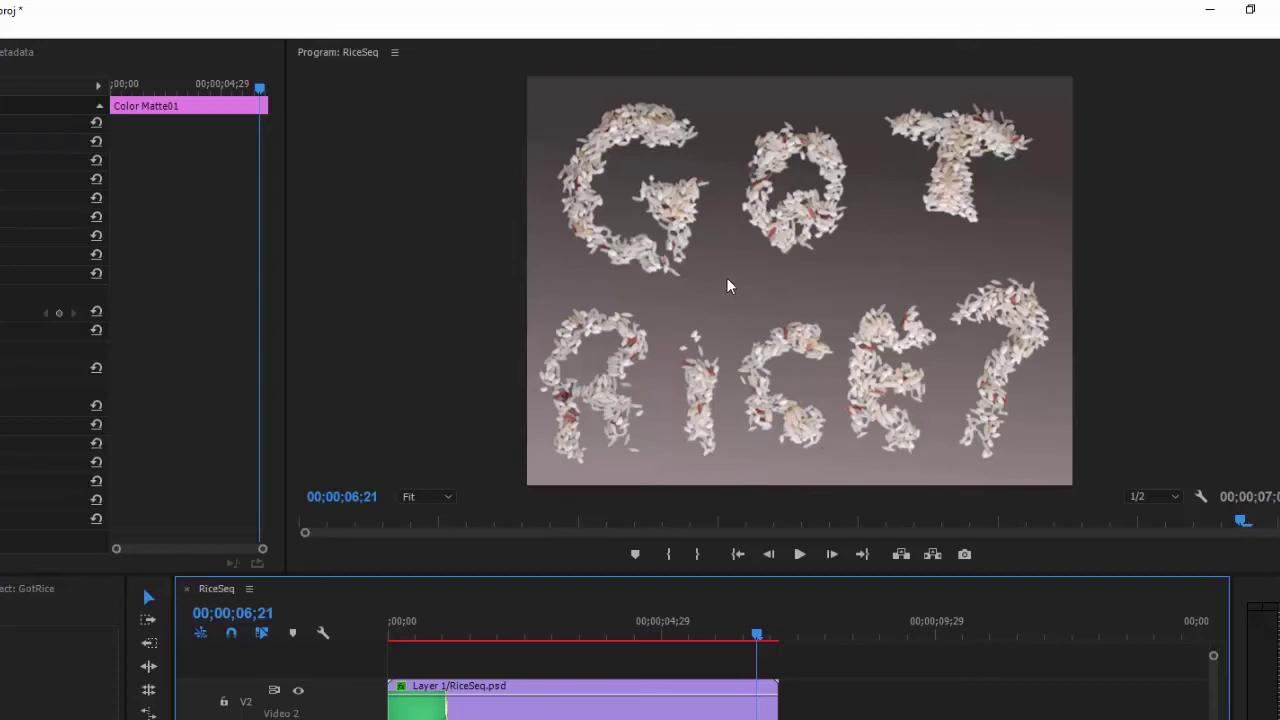
left_click(142, 584)
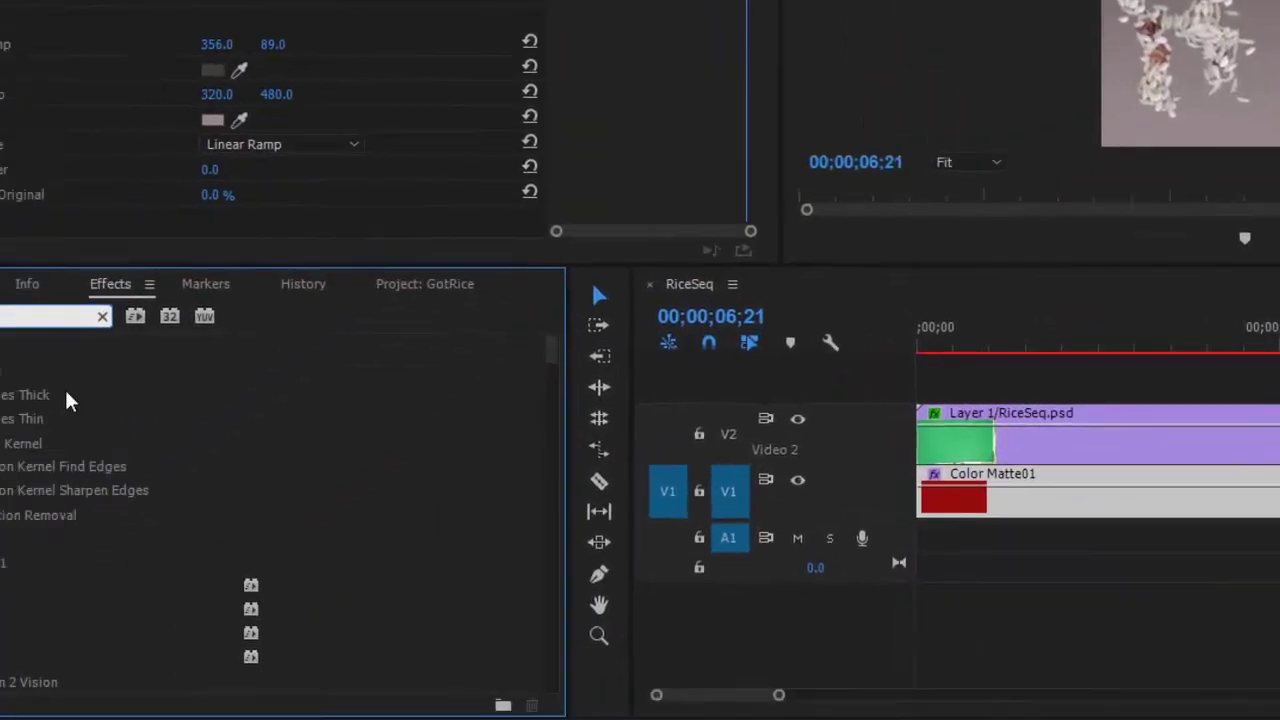
type("dro")
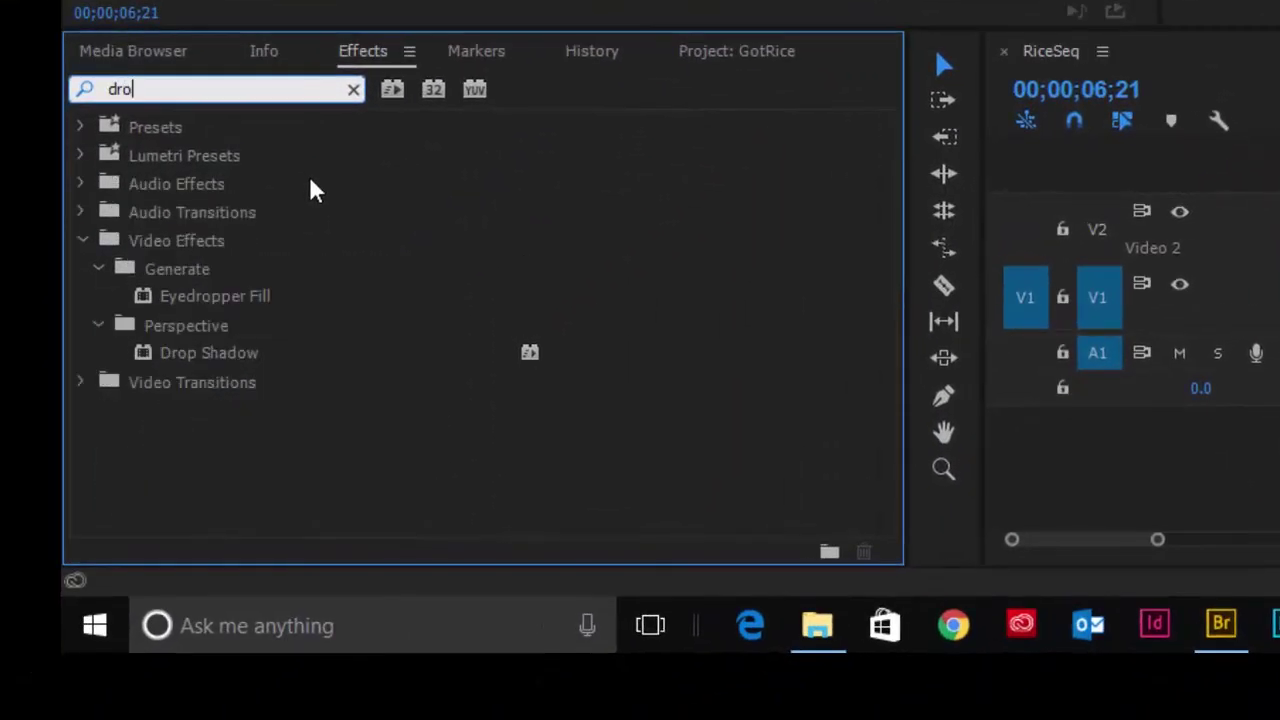
type("p")
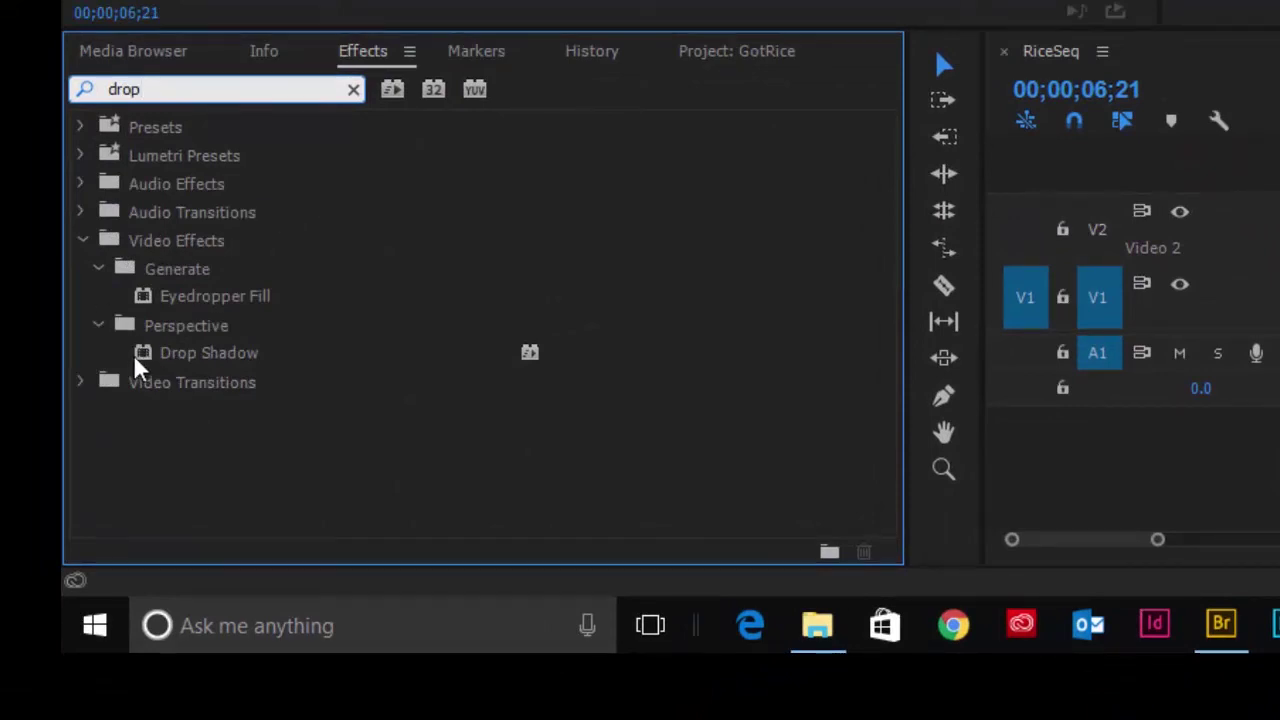
left_click_drag(142, 355, 1279, 221)
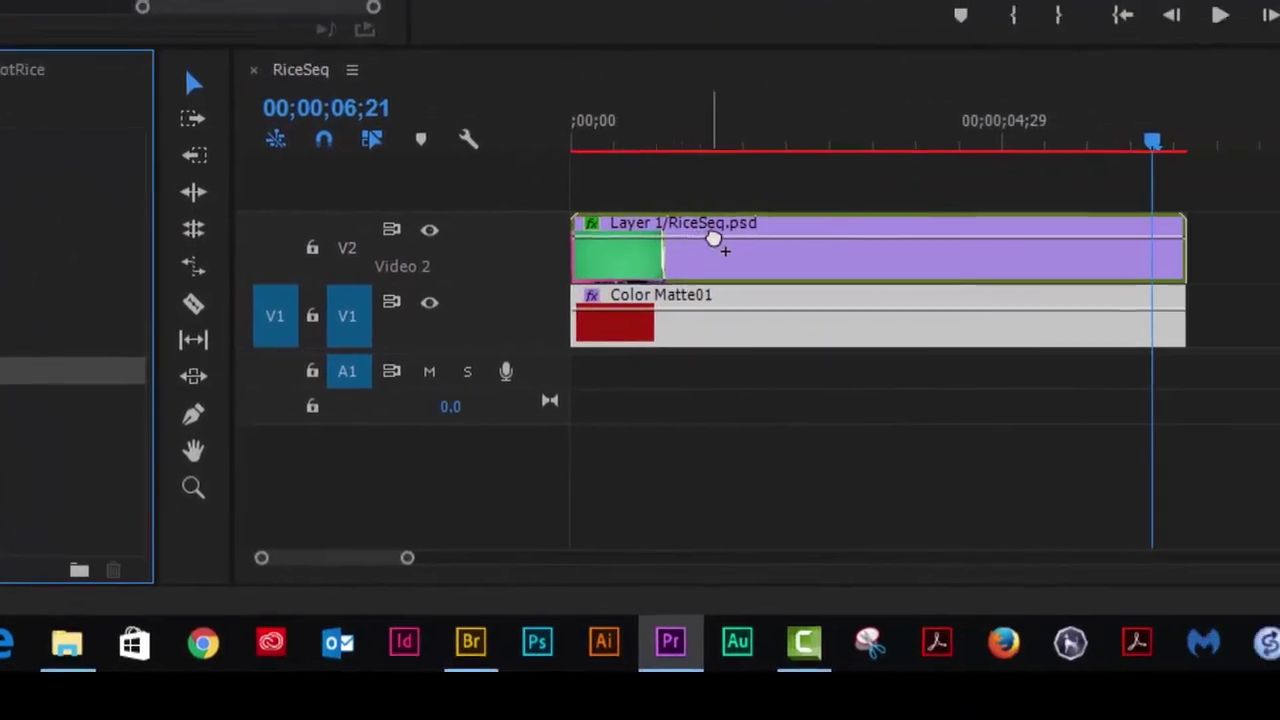
left_click_drag(713, 240, 880, 262)
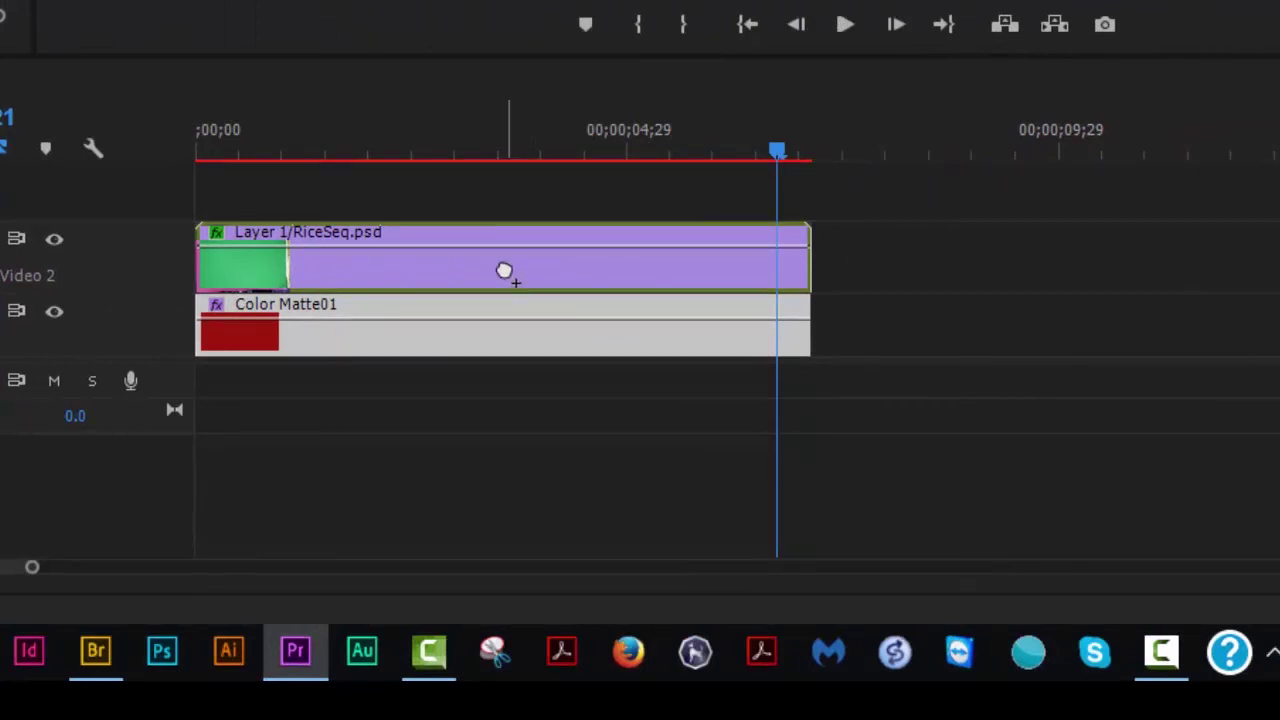
left_click_drag(504, 270, 506, 274)
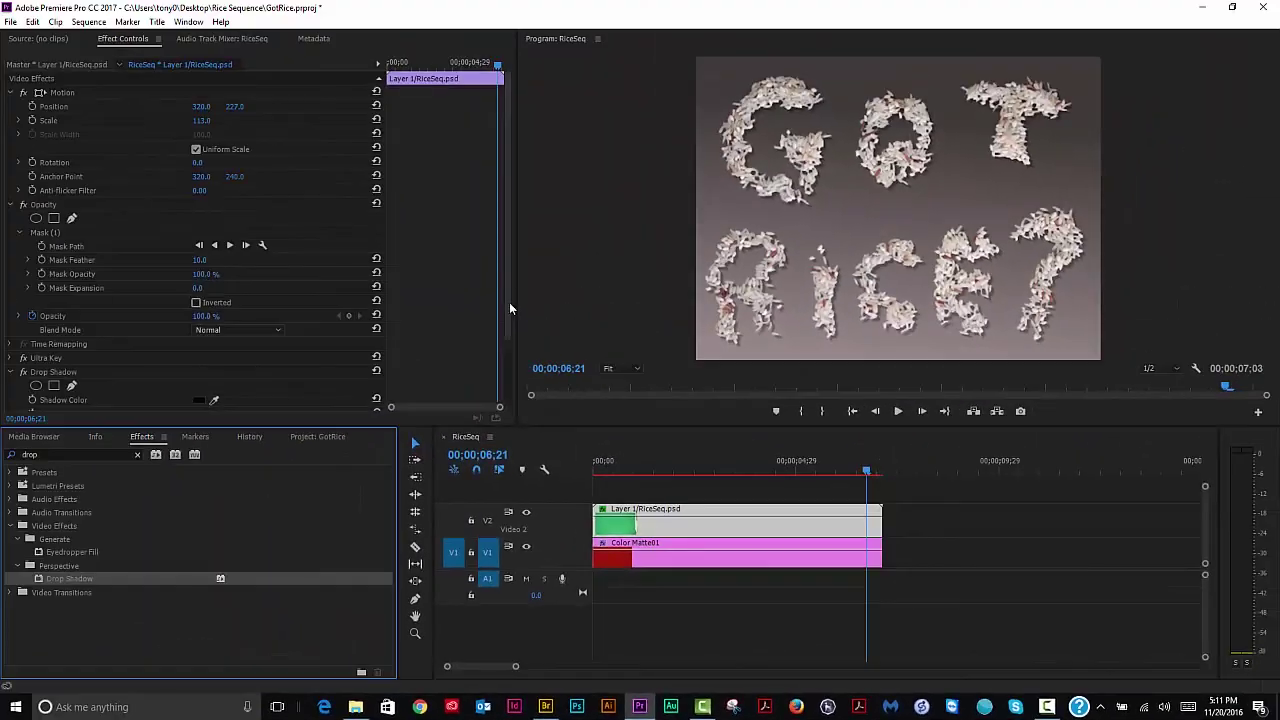
Set the rice clip's drop shadow to 37% opacity, 326° direction, distance 8 and softness 12.
left_click_drag(507, 315, 515, 381)
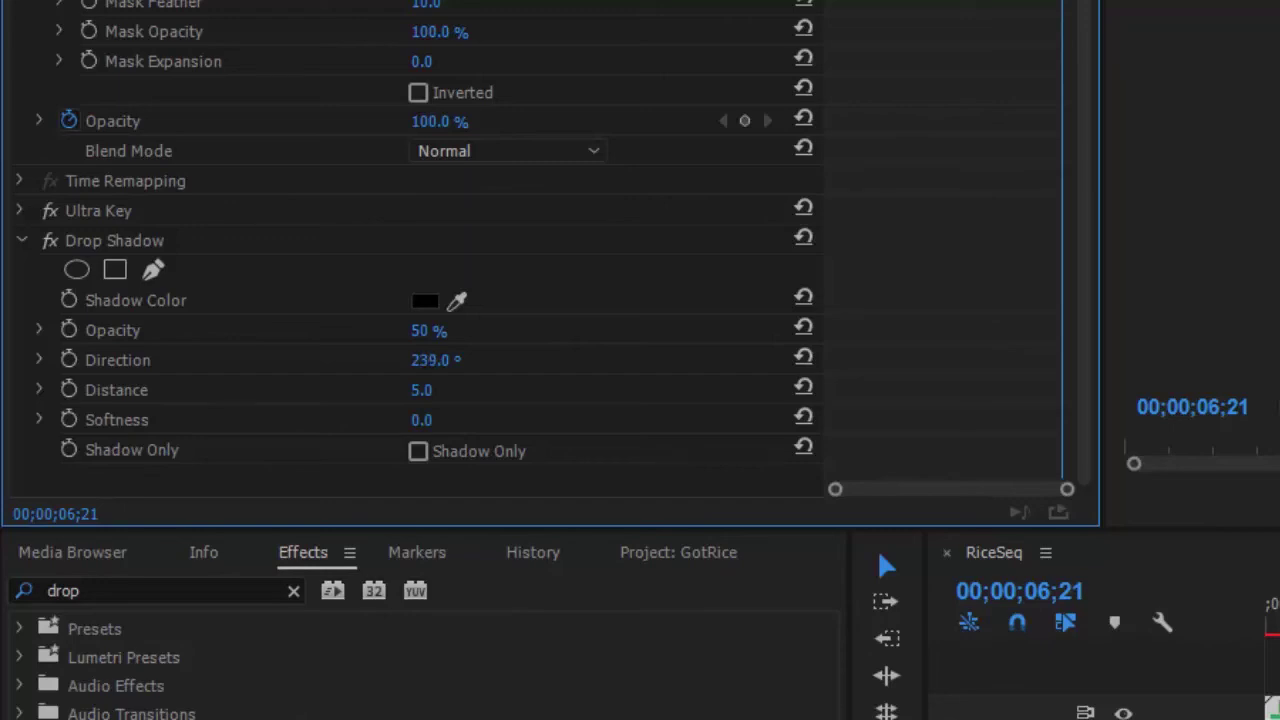
mouse_move(435, 360)
left_mouse_down()
mouse_move(472, 360)
mouse_move(430, 360)
left_mouse_up()
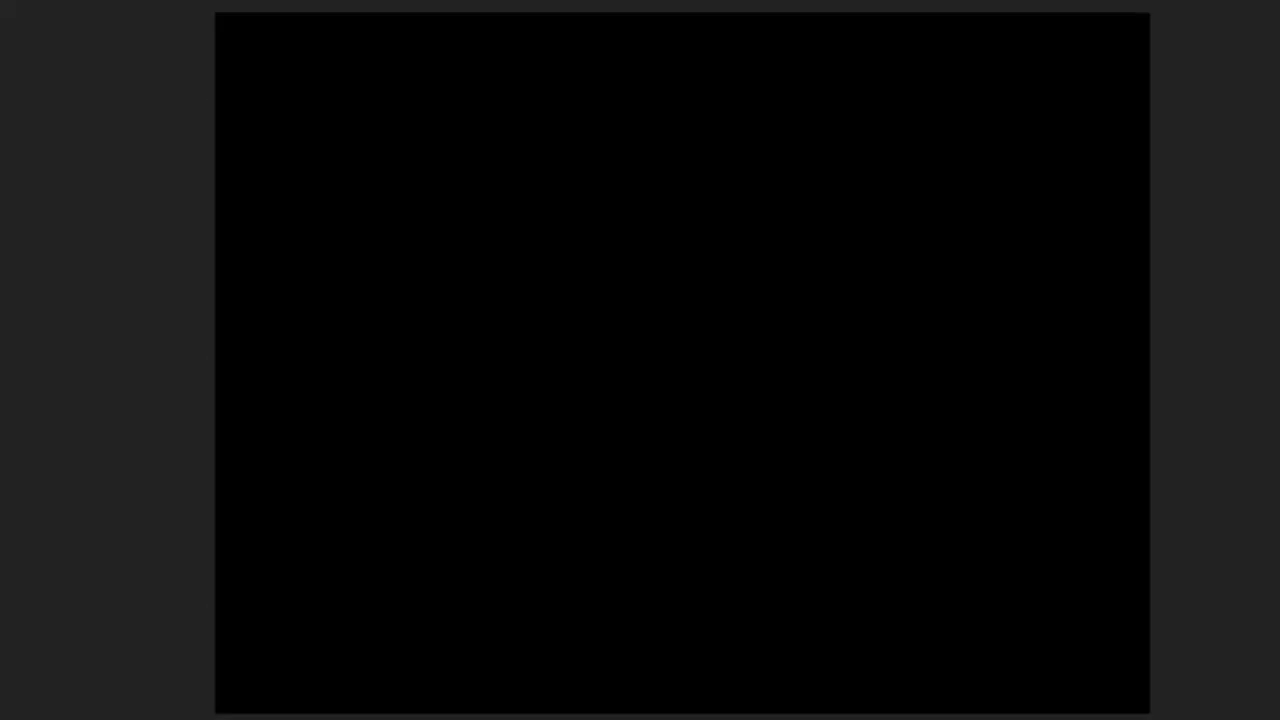
Set the program preview's playback resolution to Full.
left_click(636, 369)
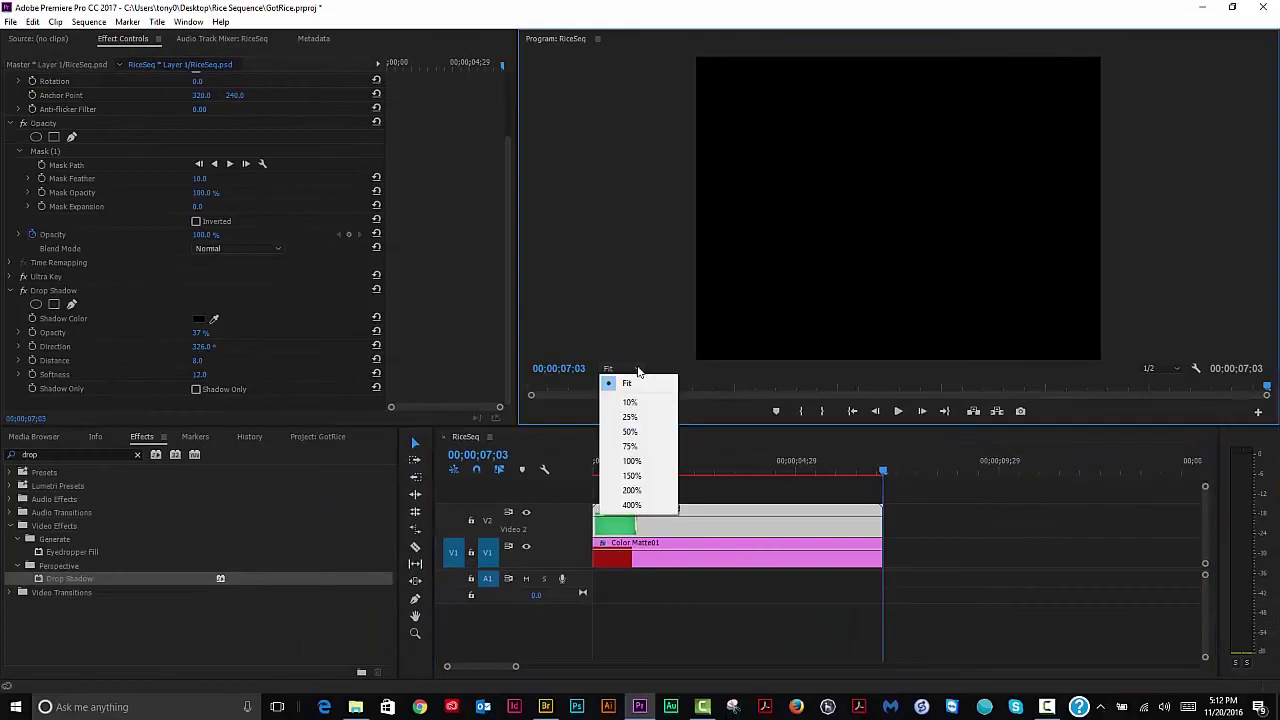
left_click(638, 372)
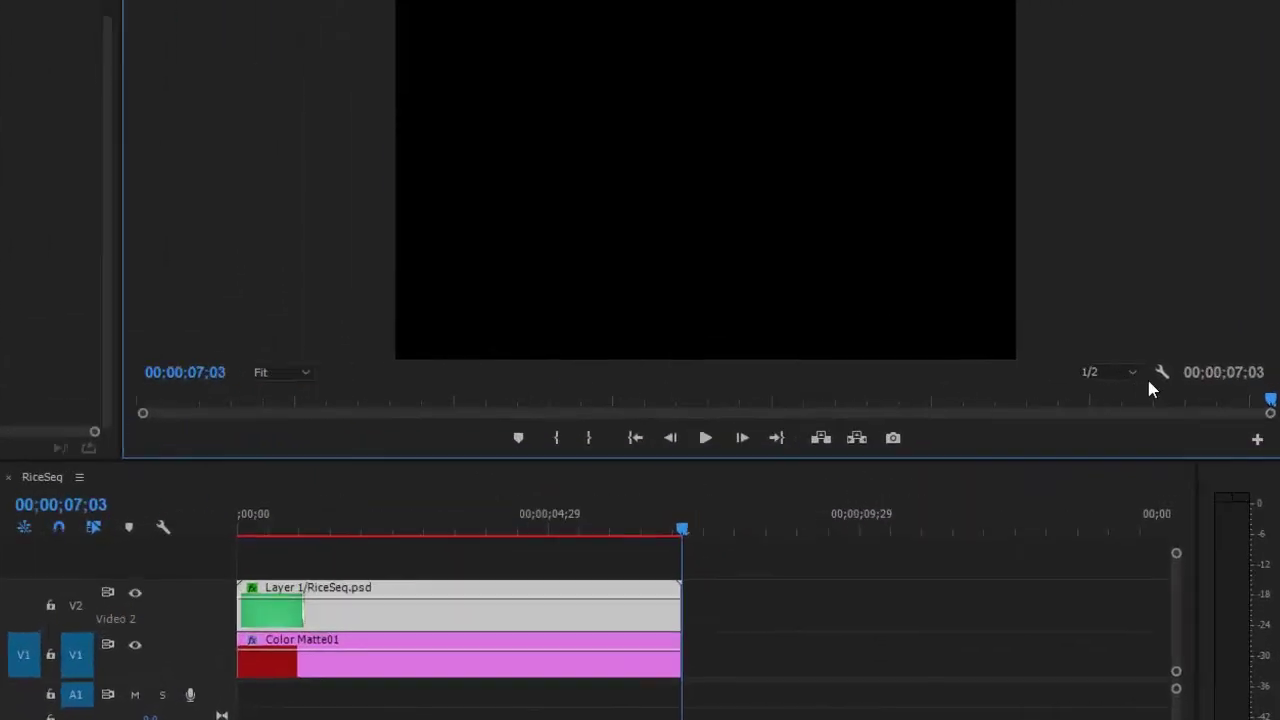
left_click(1178, 369)
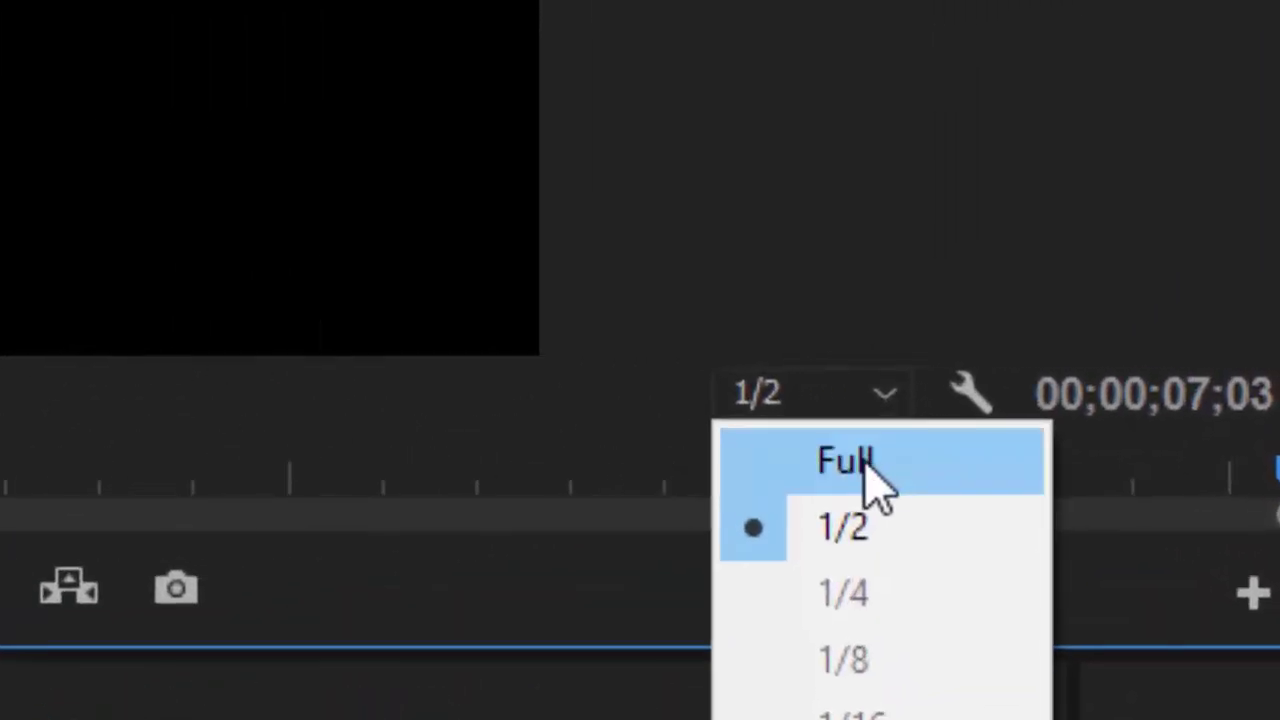
left_click(955, 452)
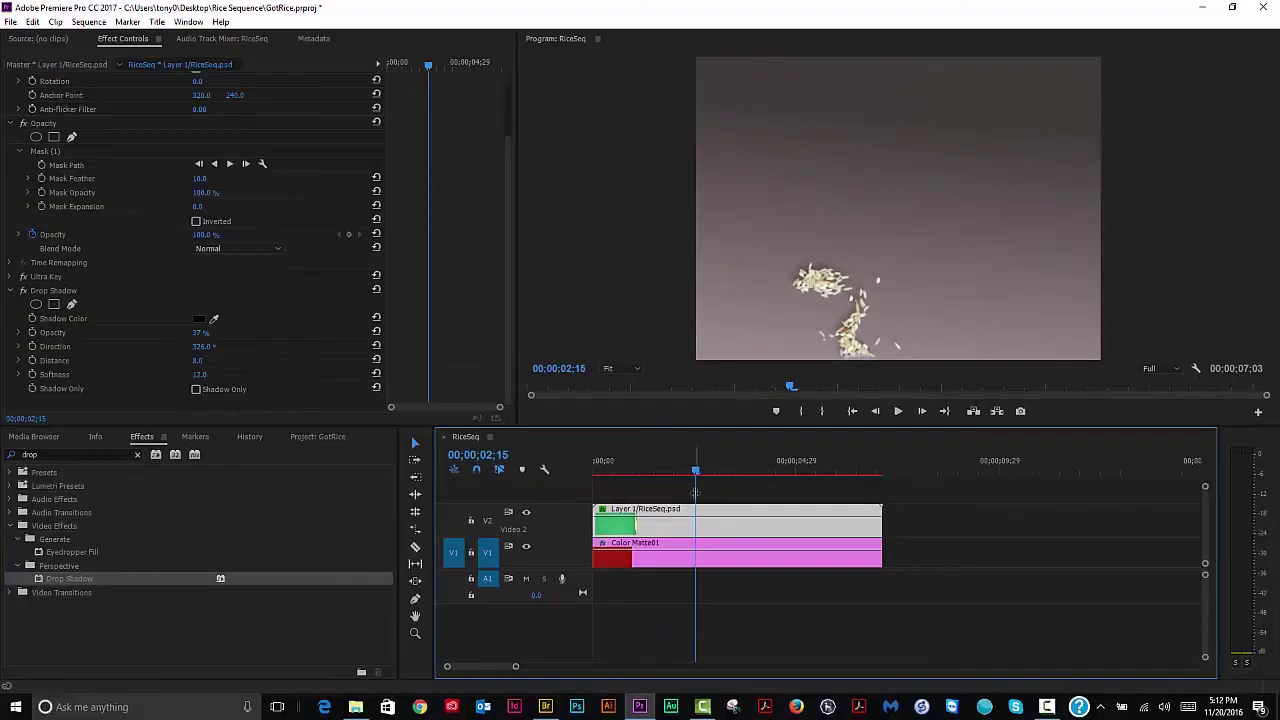
Maximize the program preview, play the sequence from its start, and view the GOT RICE? lettering at 00;00;07;01.
left_click(621, 287)
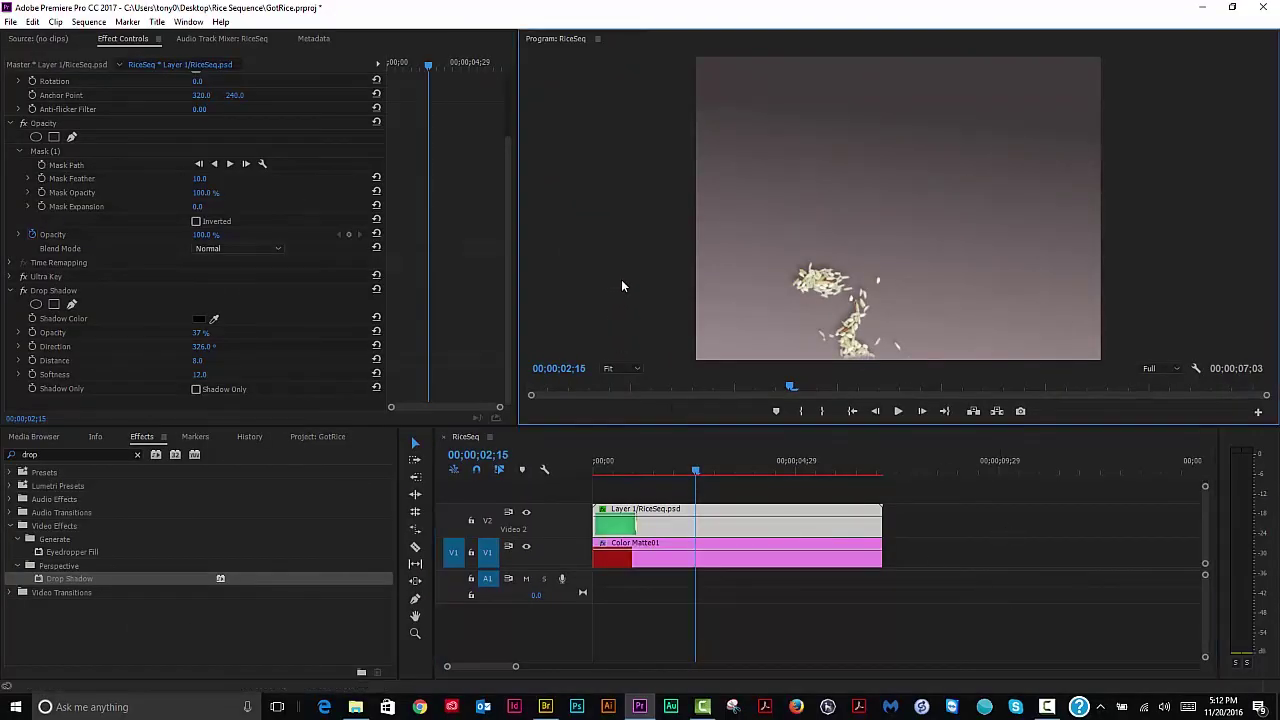
key("grave")
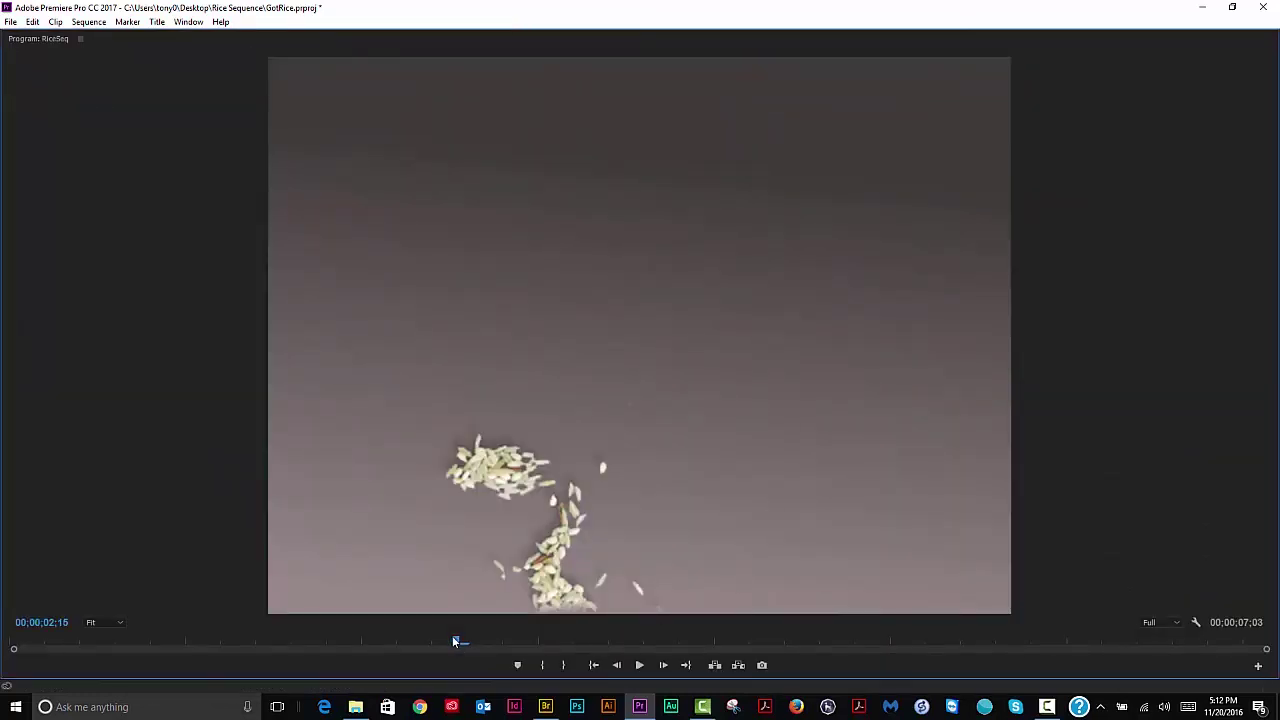
left_click_drag(454, 641, 30, 645)
key("space")
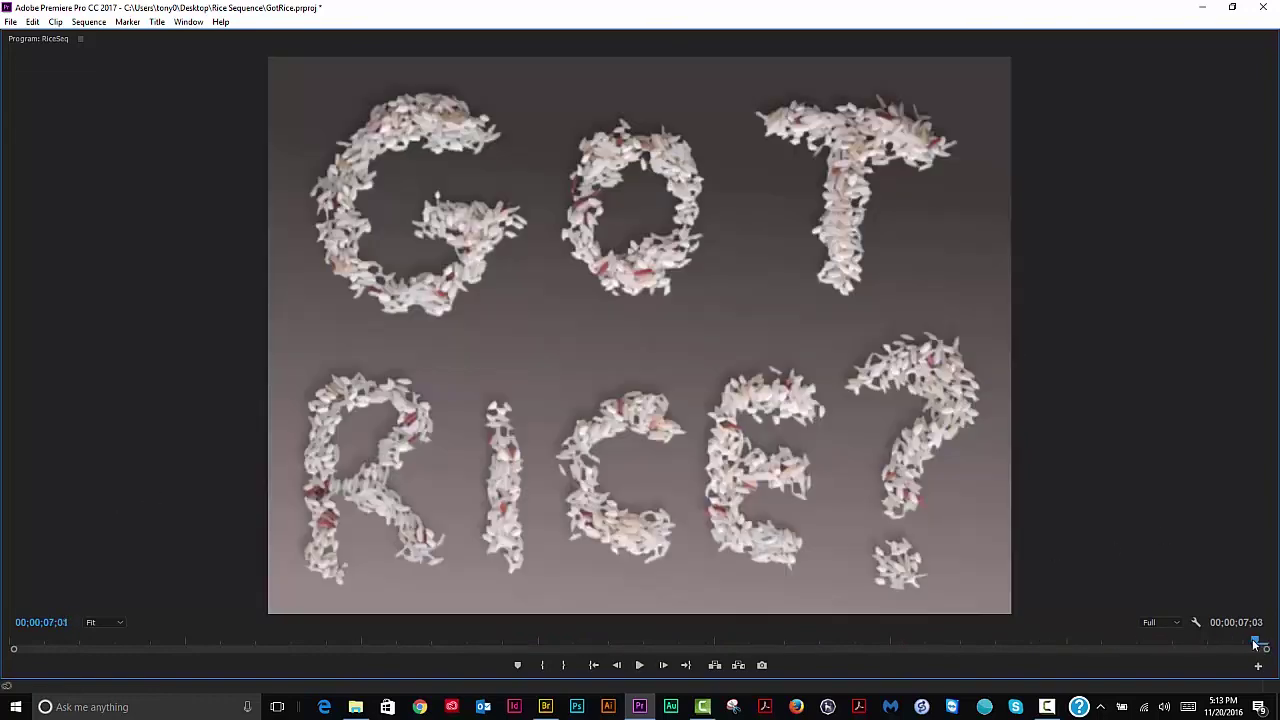
left_click_drag(1267, 642, 1253, 644)
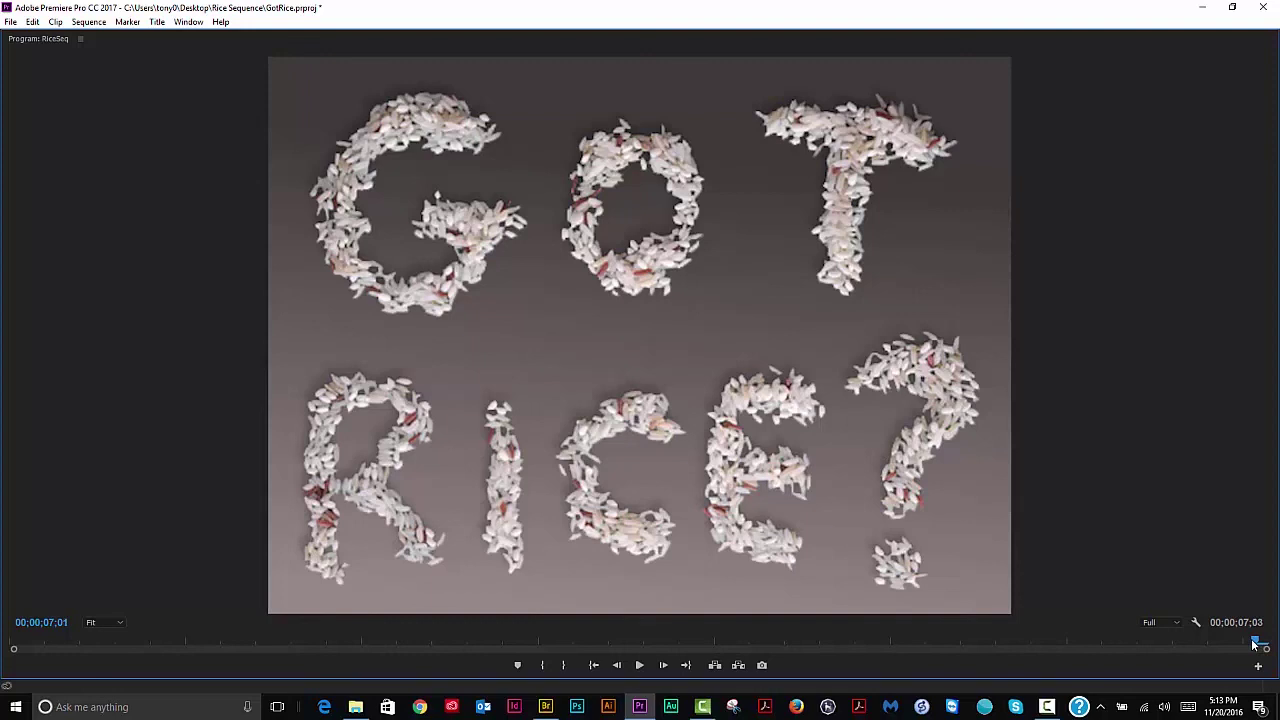